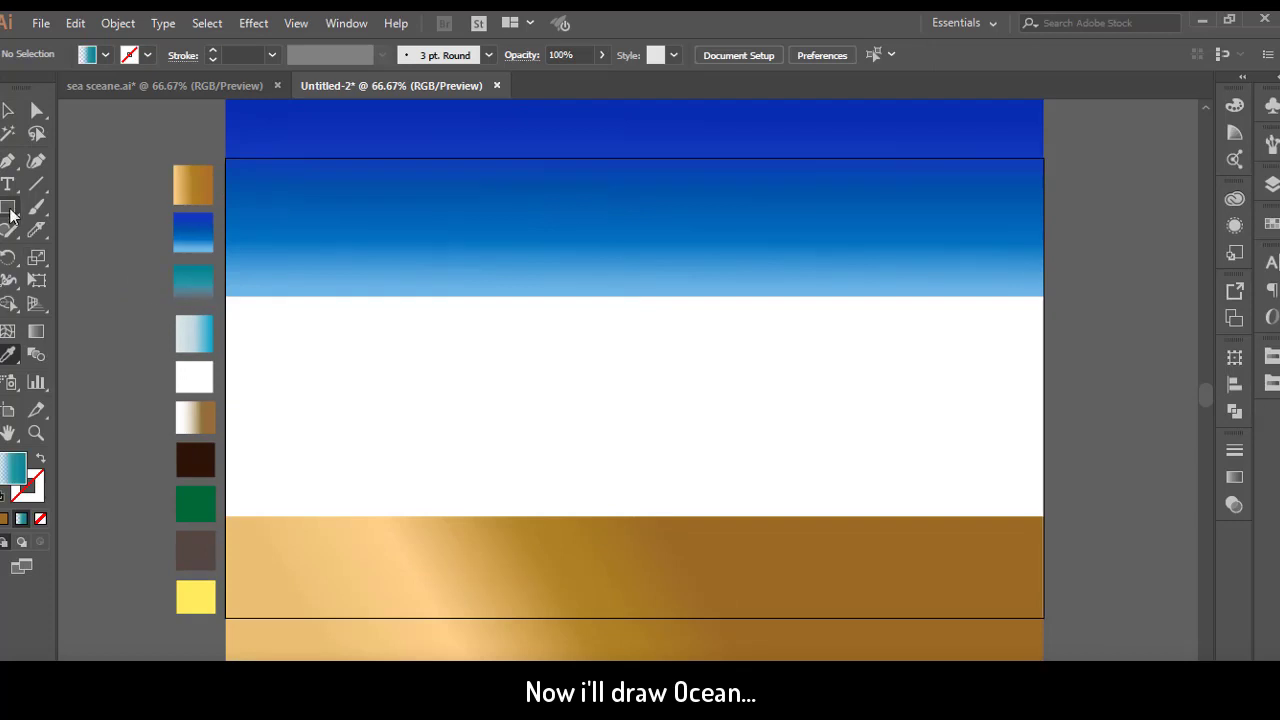
- Draw the ocean's gently wavy upper edge across the full artboard width with the Pen tool, just below the sky
left_click(8, 161)
left_click(228, 333)
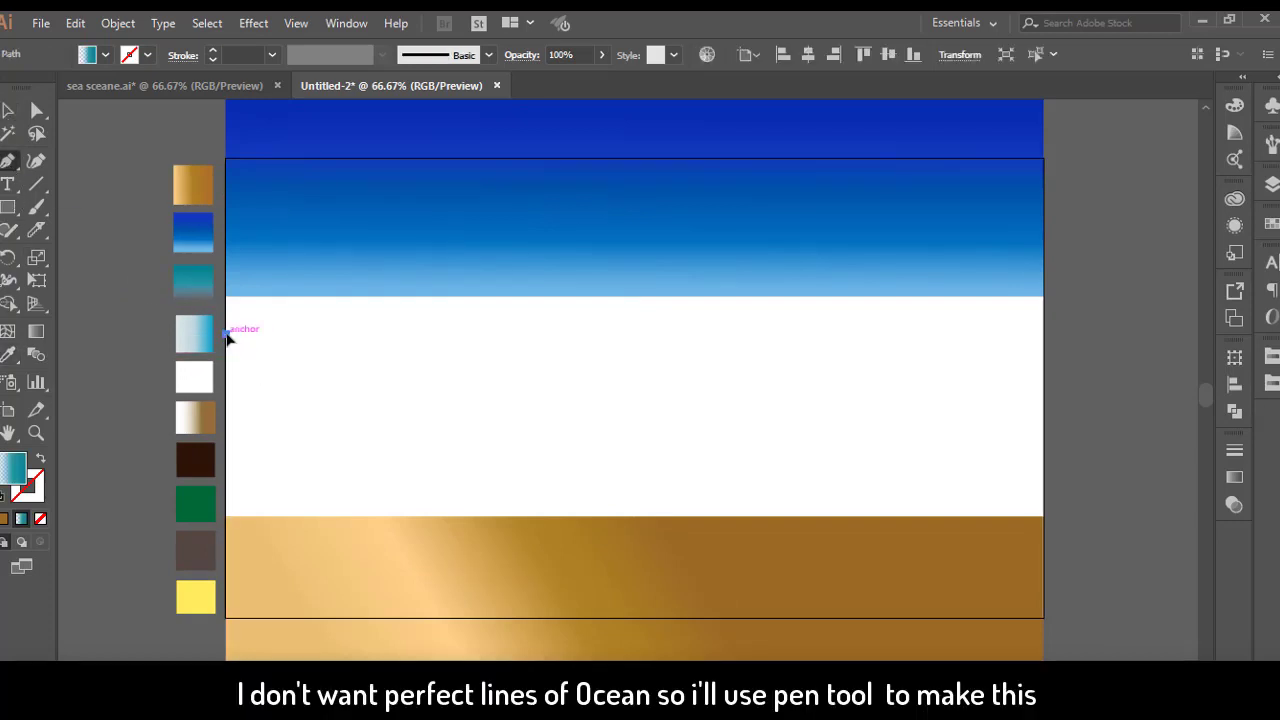
mouse_move(453, 321)
left_mouse_down()
mouse_move(586, 340)
mouse_move(472, 325)
left_mouse_up()
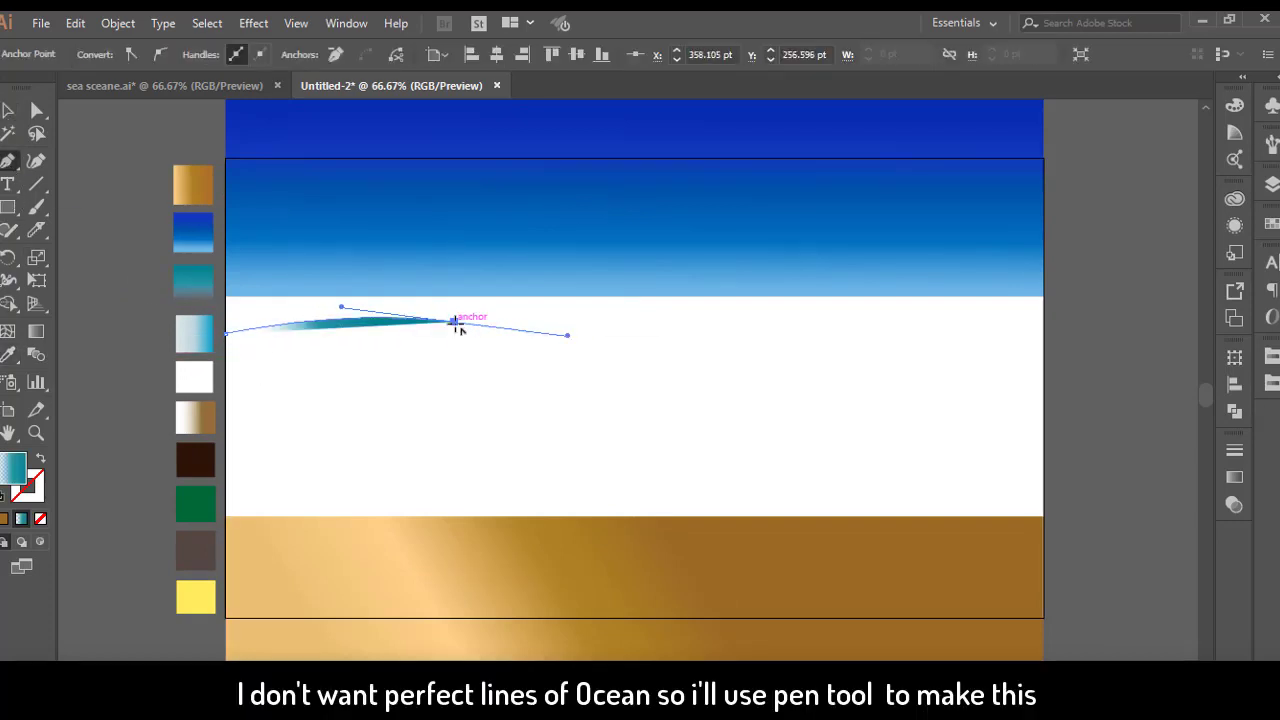
left_click(453, 321)
left_click_drag(756, 325, 908, 317)
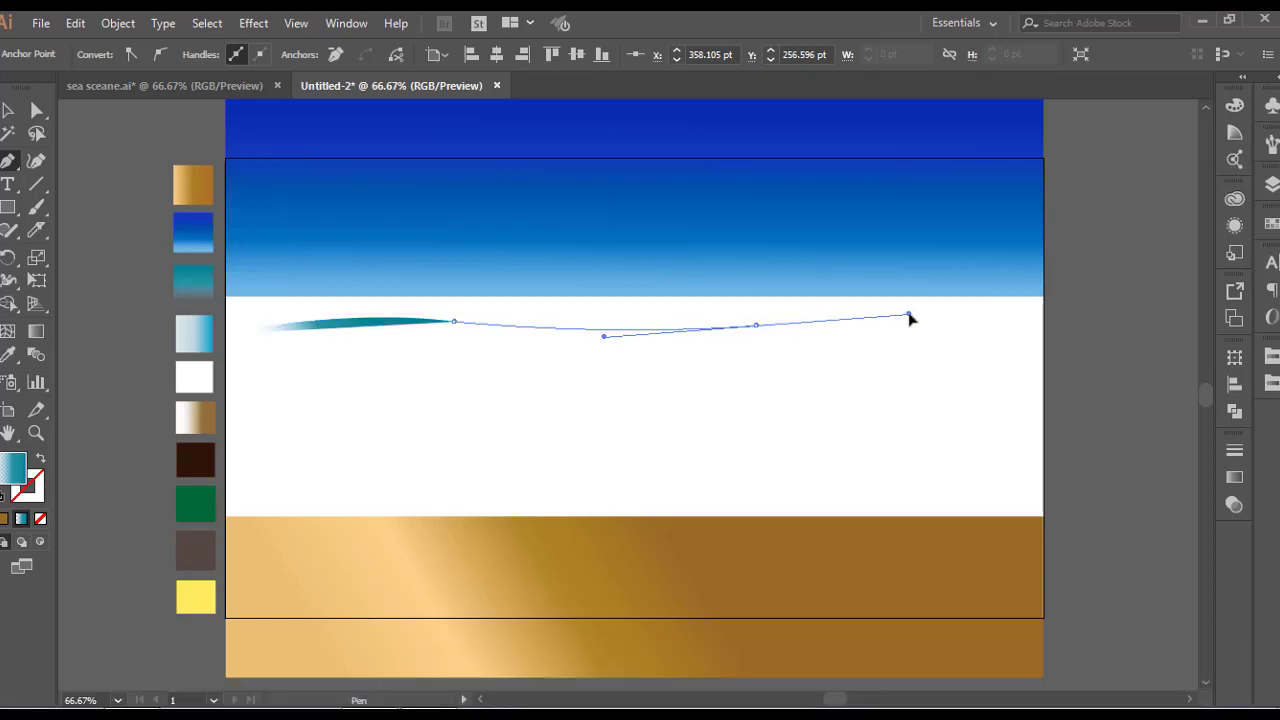
left_click_drag(760, 326, 1089, 314)
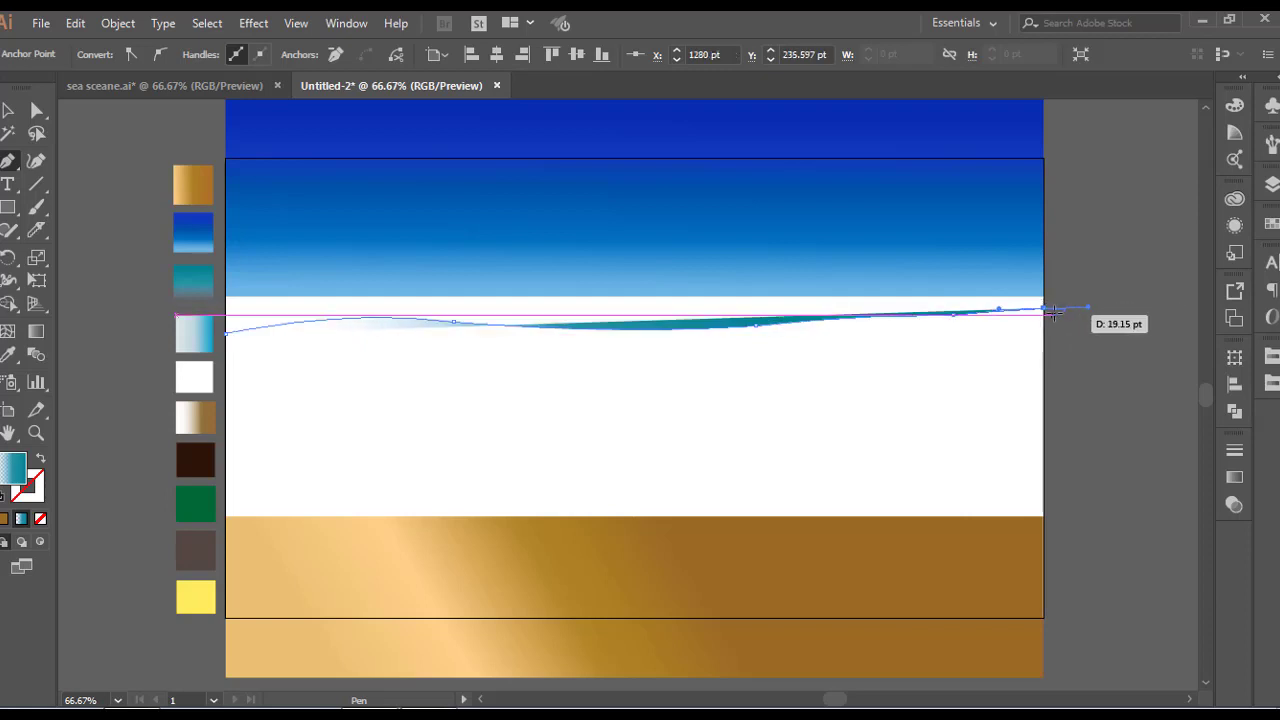
left_click(1044, 308)
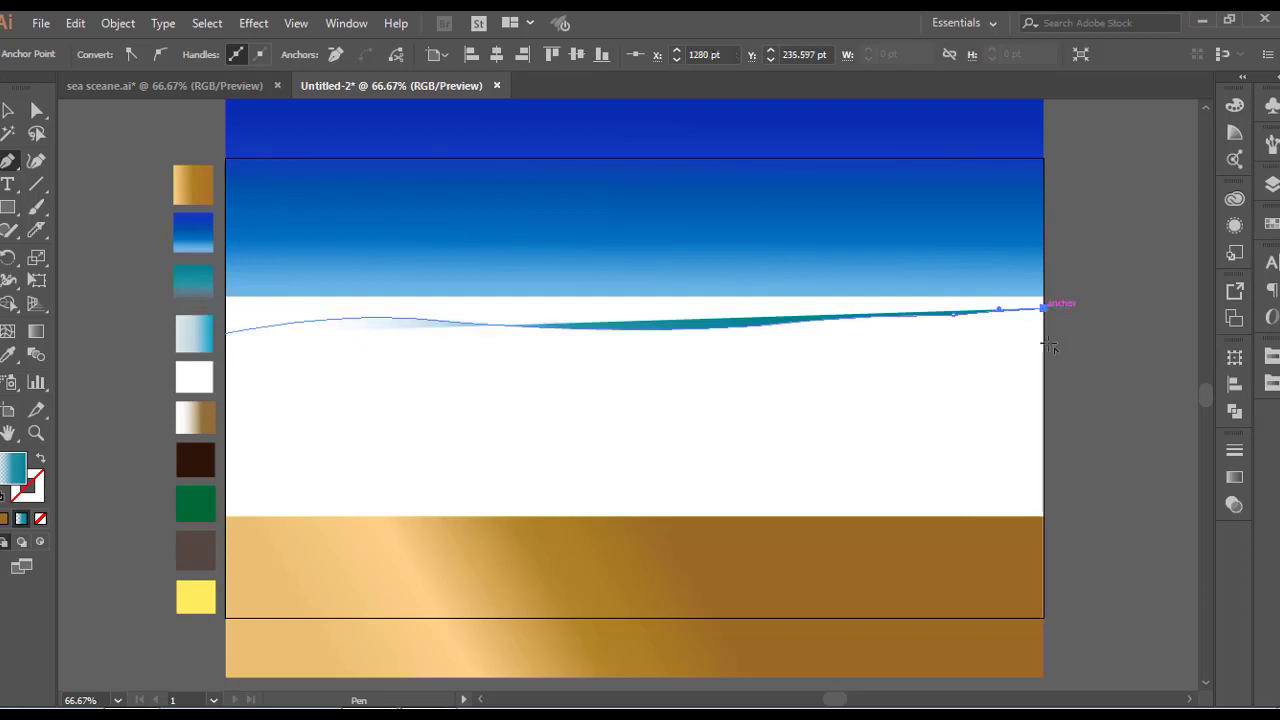
- Continue the ocean path down the artboard's edge, back along a wavy lower shoreline over the sand, and close the shape
left_click(1043, 485)
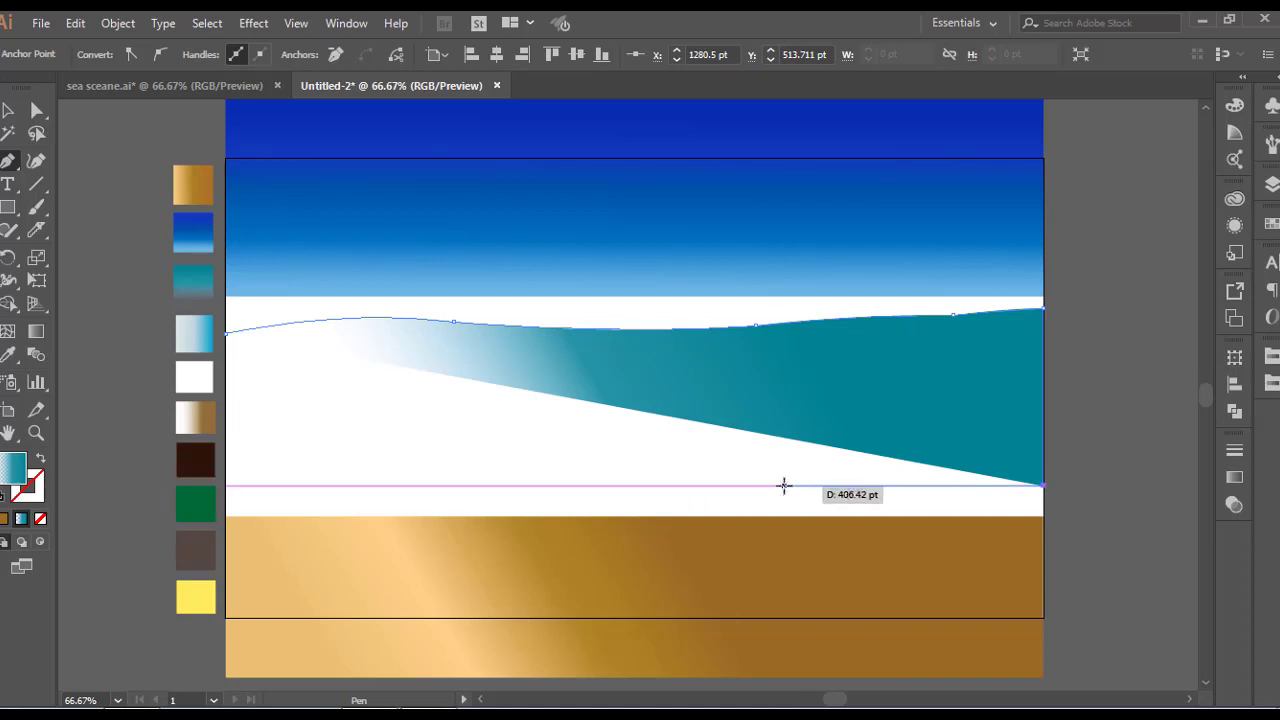
left_click_drag(795, 486, 260, 494)
left_click(586, 477)
key("ctrl+z")
left_click_drag(381, 500, 328, 516)
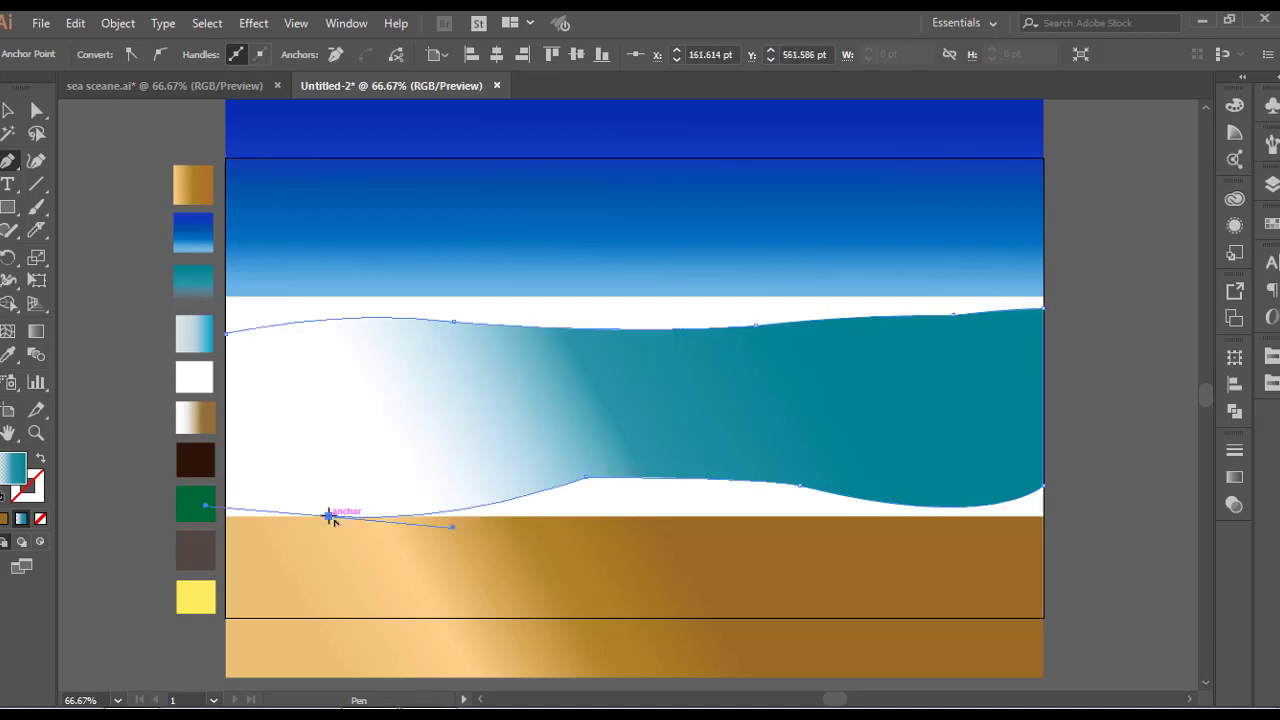
left_click(227, 485)
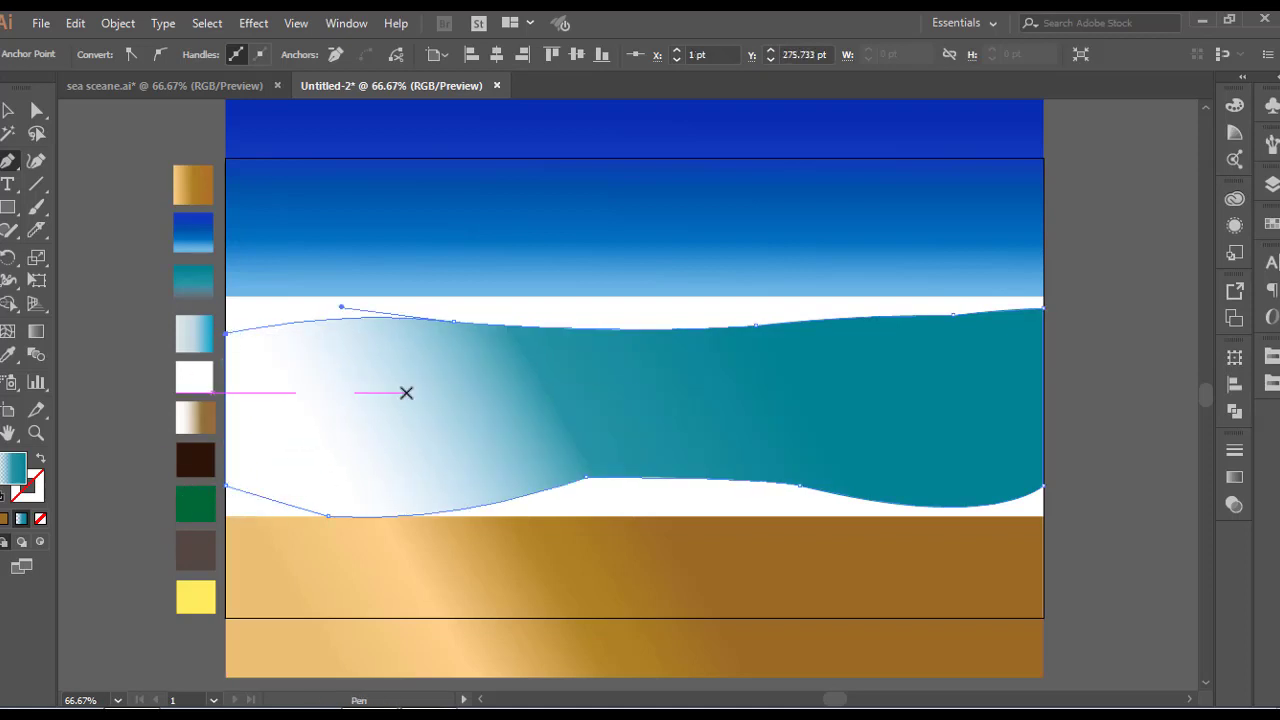
- Round the sharp peak in the middle of the ocean's lower edge with a corner radius of about 306 pt
key("a")
left_click(586, 479)
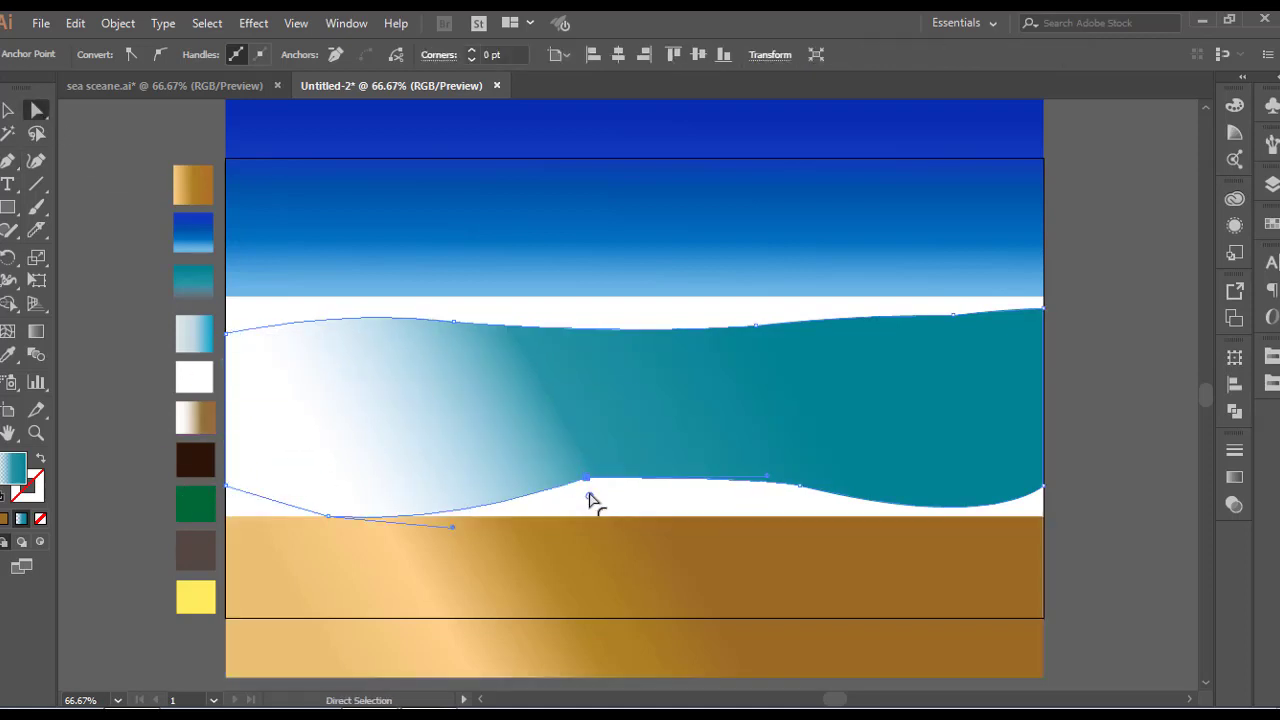
left_click_drag(591, 500, 768, 679)
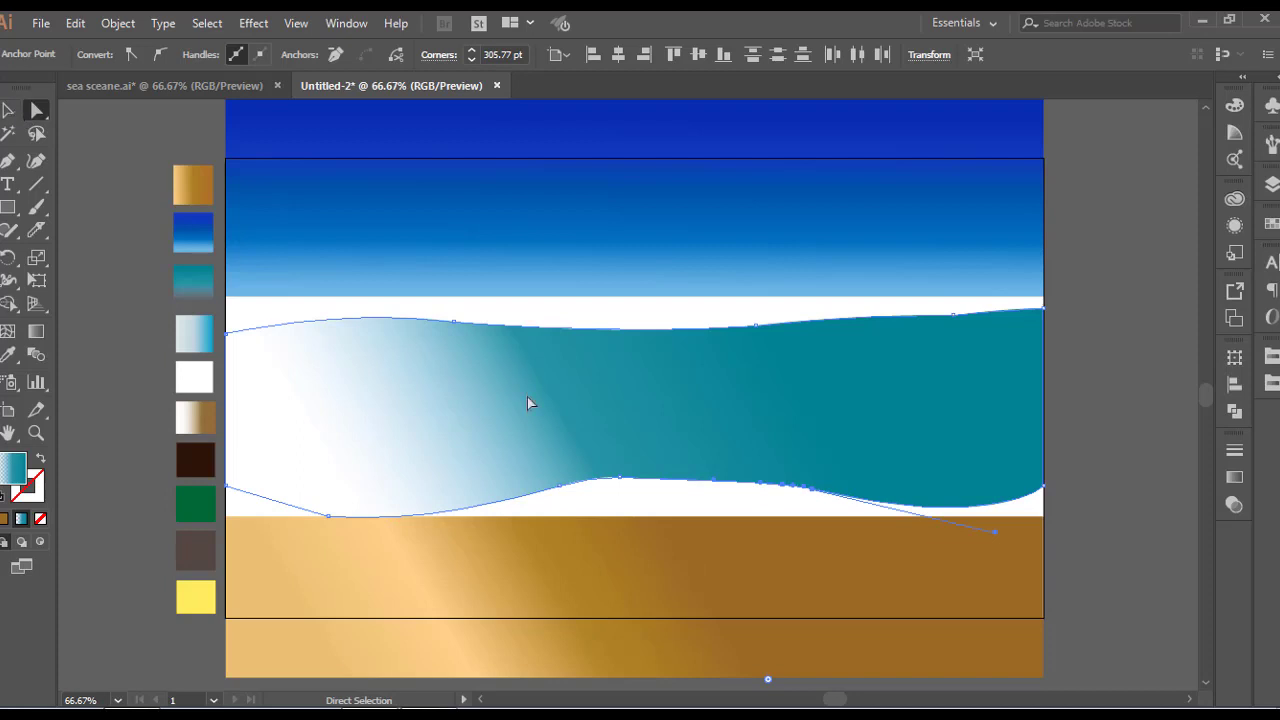
- Redirect the ocean's gradient so it runs vertically, from white at the shore to teal at the horizon
left_click(529, 403)
left_click(36, 331)
left_click_drag(360, 571, 767, 334)
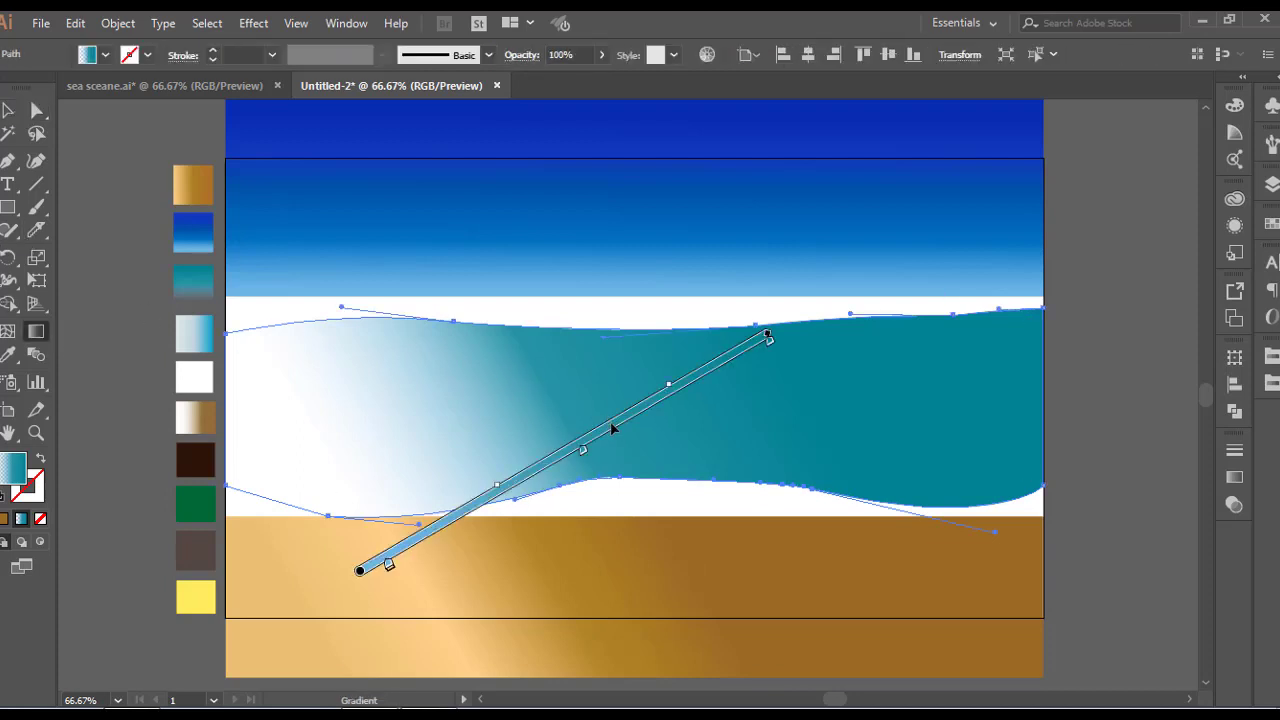
left_click_drag(380, 415, 917, 412)
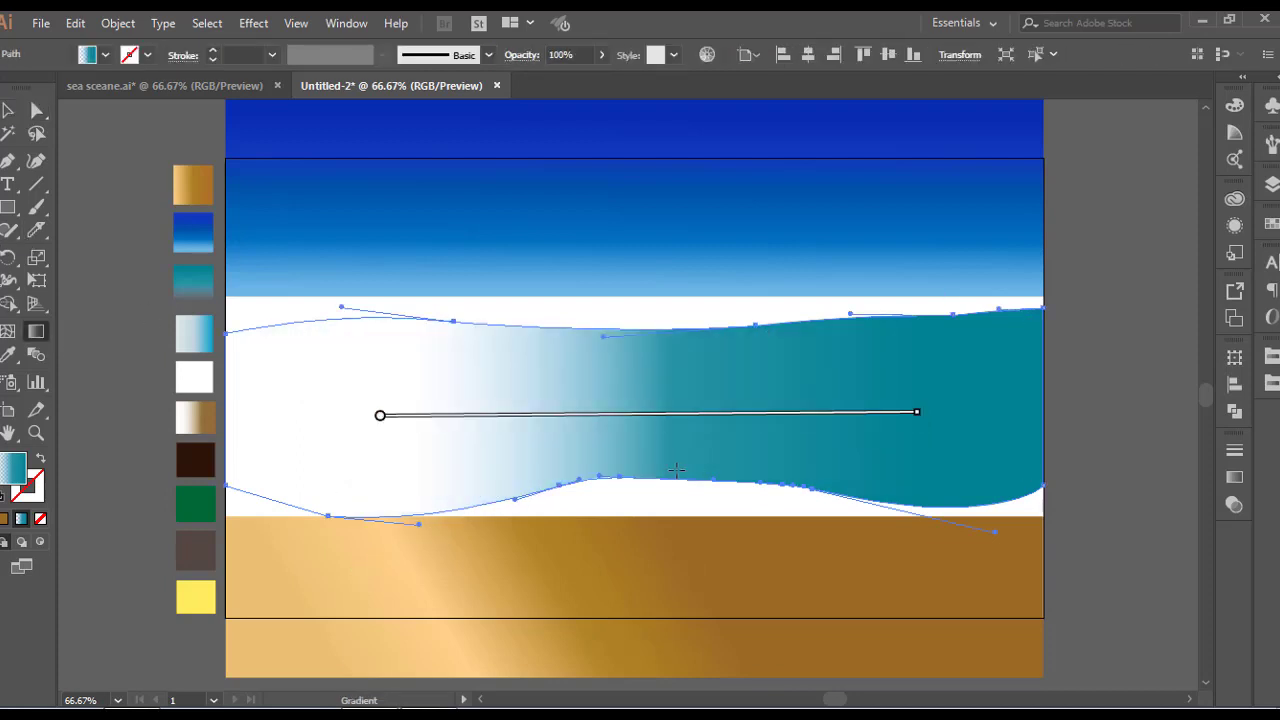
left_click_drag(676, 470, 676, 287)
left_click_drag(637, 380, 636, 432)
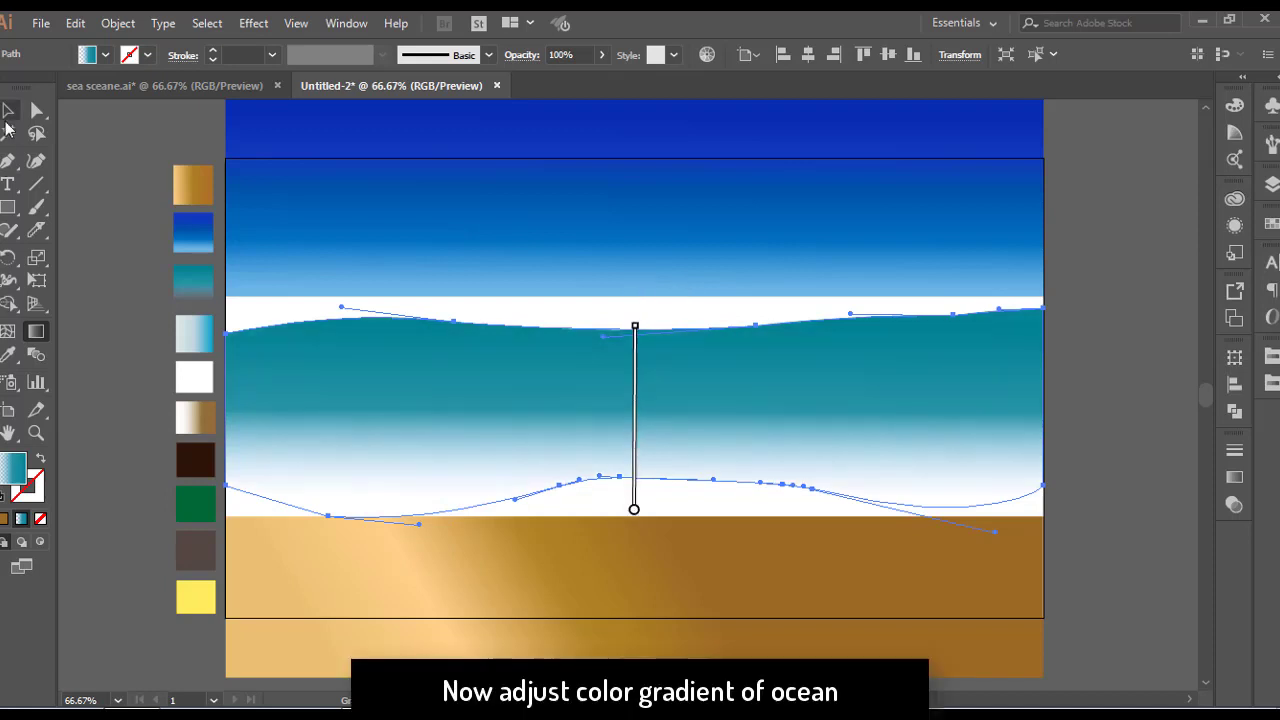
- Move the sky rectangle down and the sand rectangle up so both fit within the artboard and close the white gap
left_click(8, 112)
left_click_drag(543, 238, 543, 303)
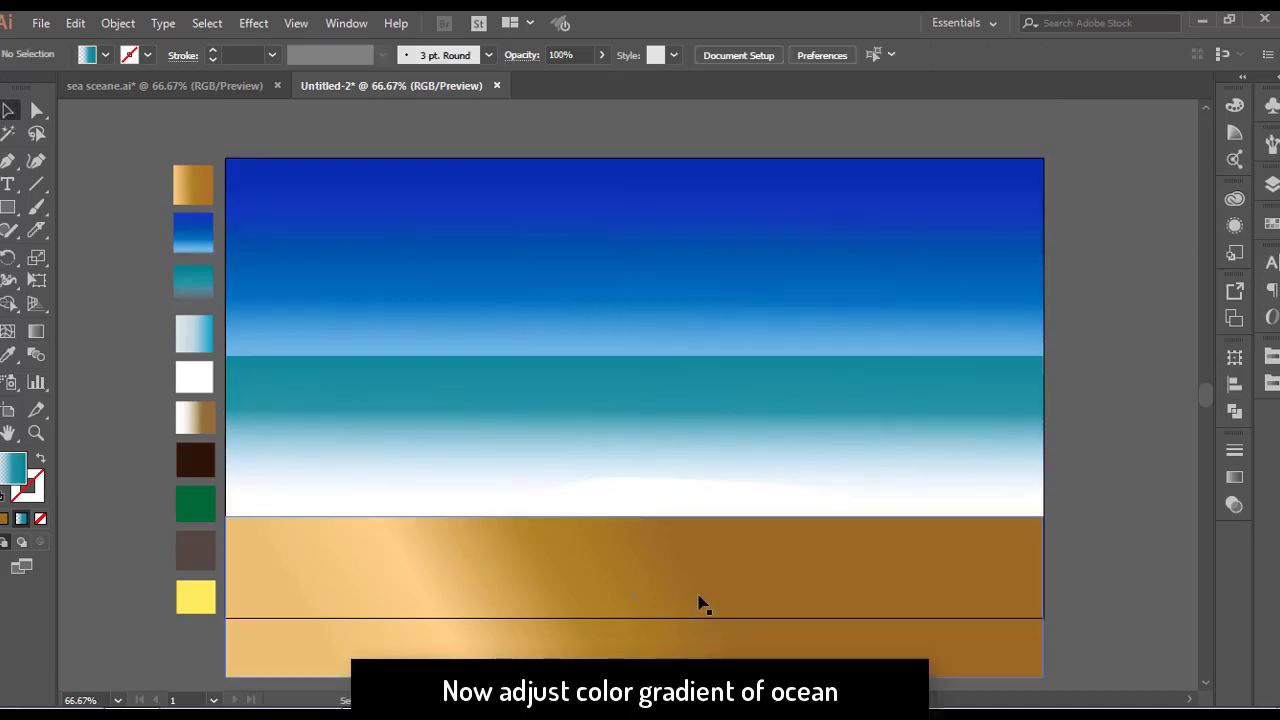
left_click_drag(700, 603, 698, 532)
- Move the ocean path from Layer 1 into Layer 2 so it sits above the sky and sand
left_click(740, 440)
left_click(1271, 184)
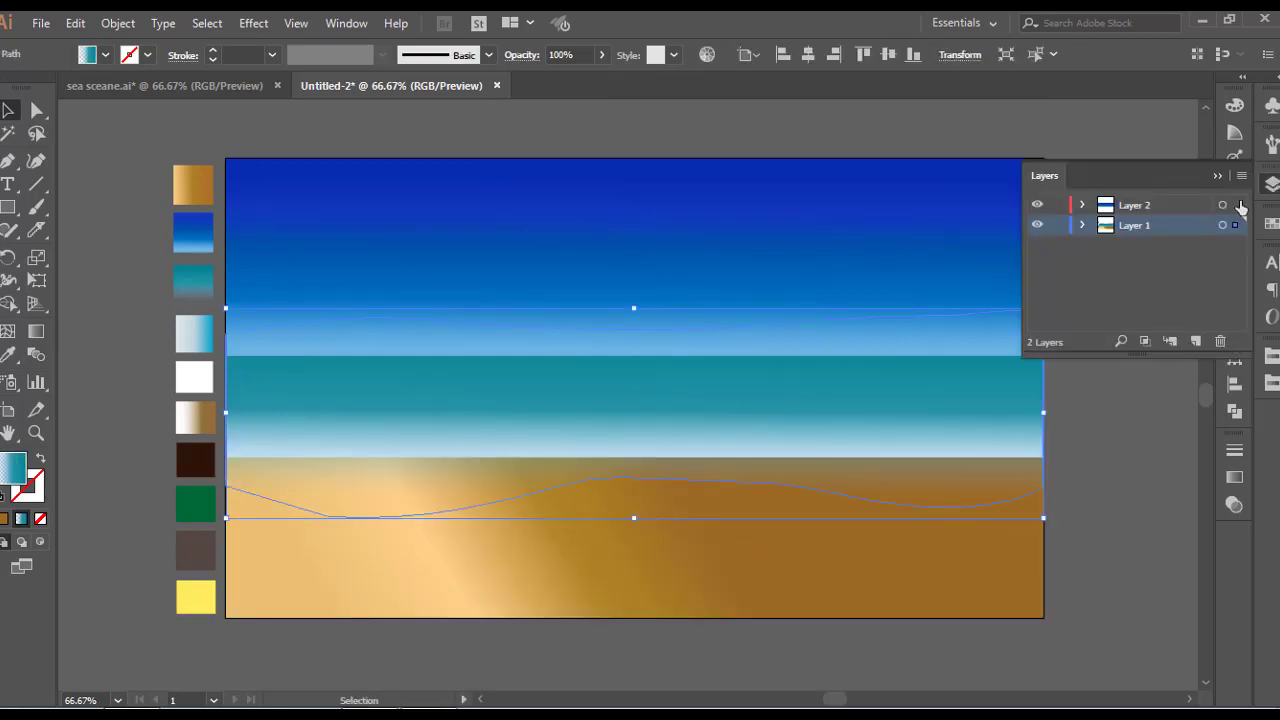
left_click(1082, 226)
left_click_drag(1168, 246, 1160, 205)
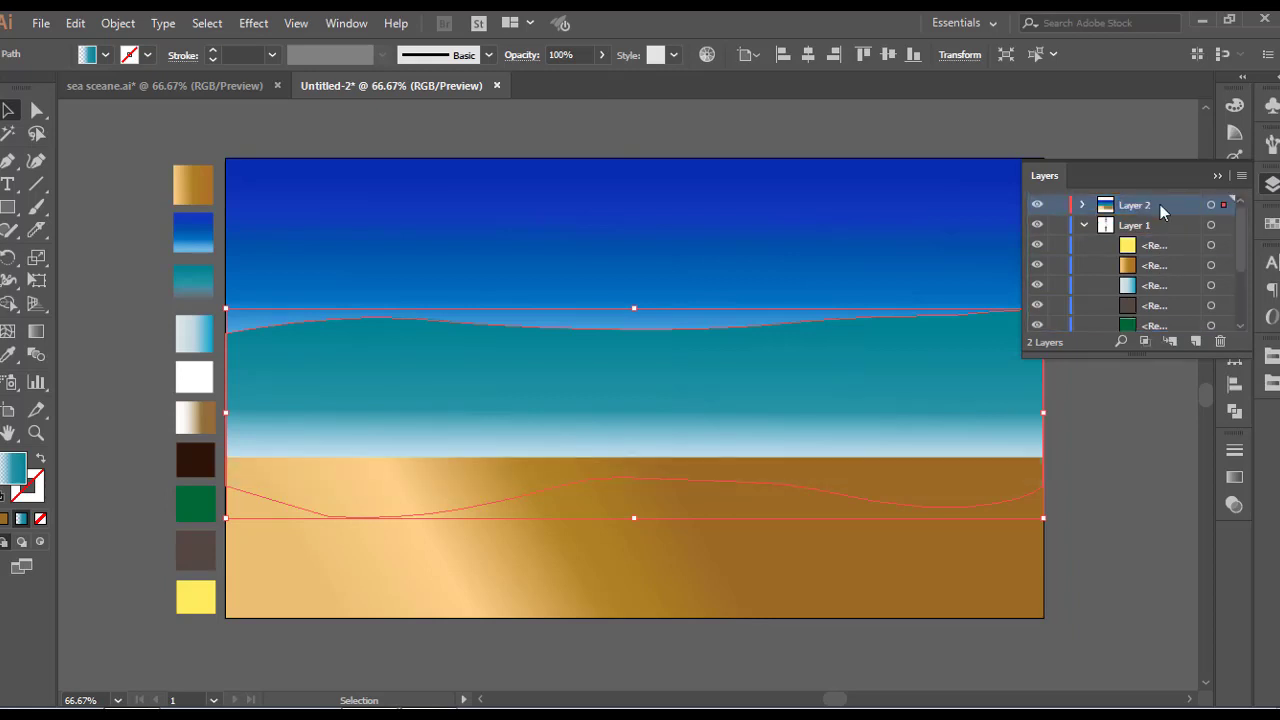
left_click(1084, 225)
left_click(1082, 204)
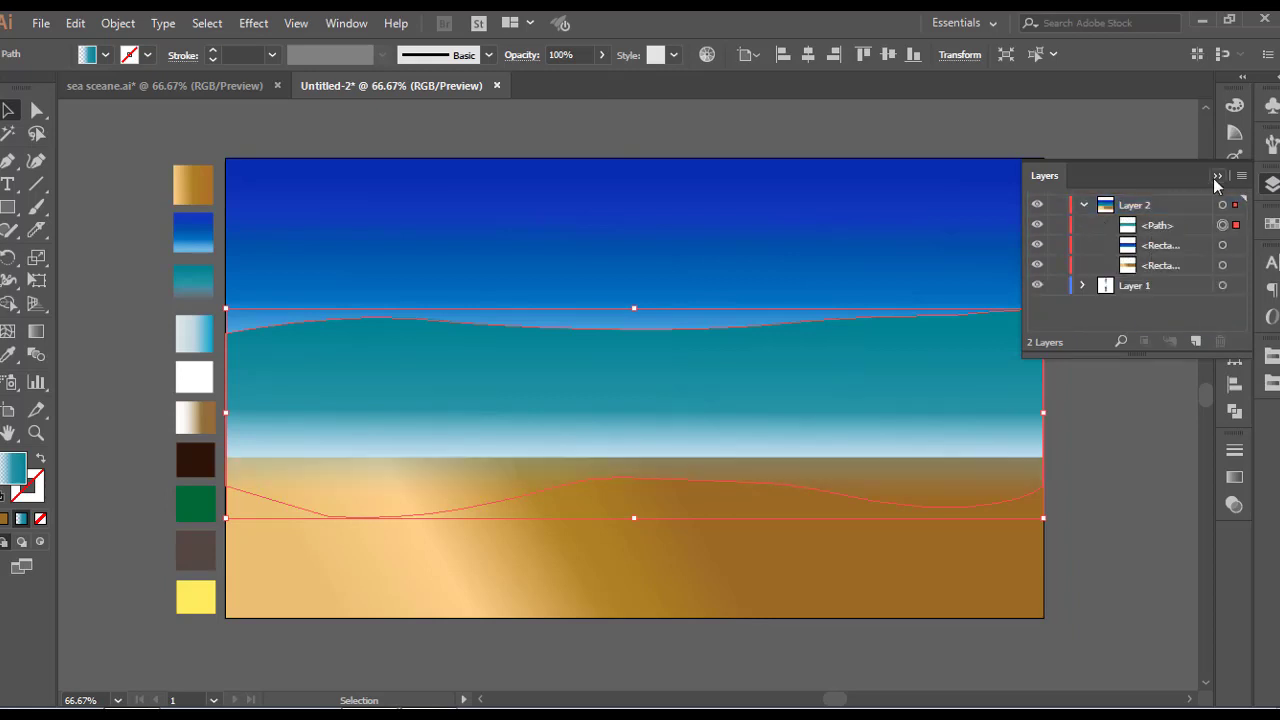
left_click(1217, 175)
- Tilt the ocean's gradient slightly so the pale shore fade runs at an angle
left_click(36, 331)
left_click_drag(636, 438, 636, 429)
mouse_move(645, 315)
left_mouse_down()
mouse_move(718, 336)
mouse_move(616, 278)
mouse_move(661, 302)
mouse_move(642, 346)
left_mouse_up()
- Move the ocean shape down a little and readjust its gradient so the water fades into the sand
key("v")
left_click_drag(514, 389, 514, 397)
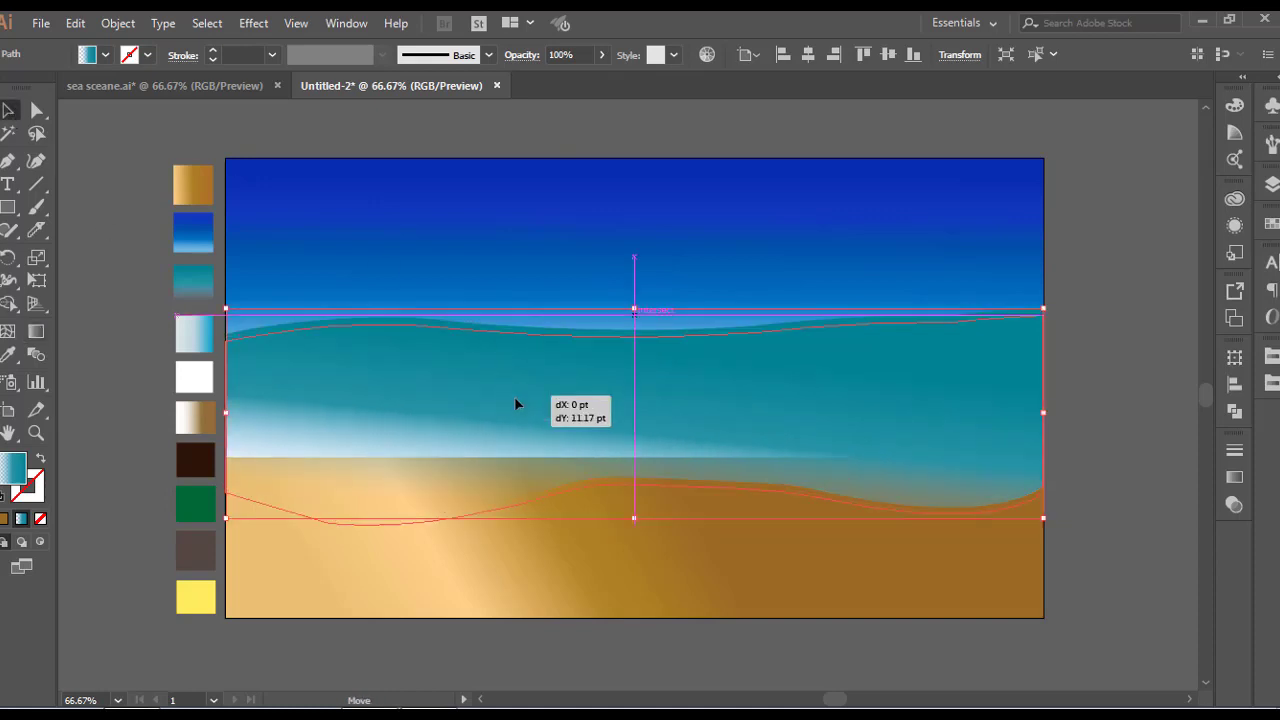
left_click_drag(514, 397, 515, 401)
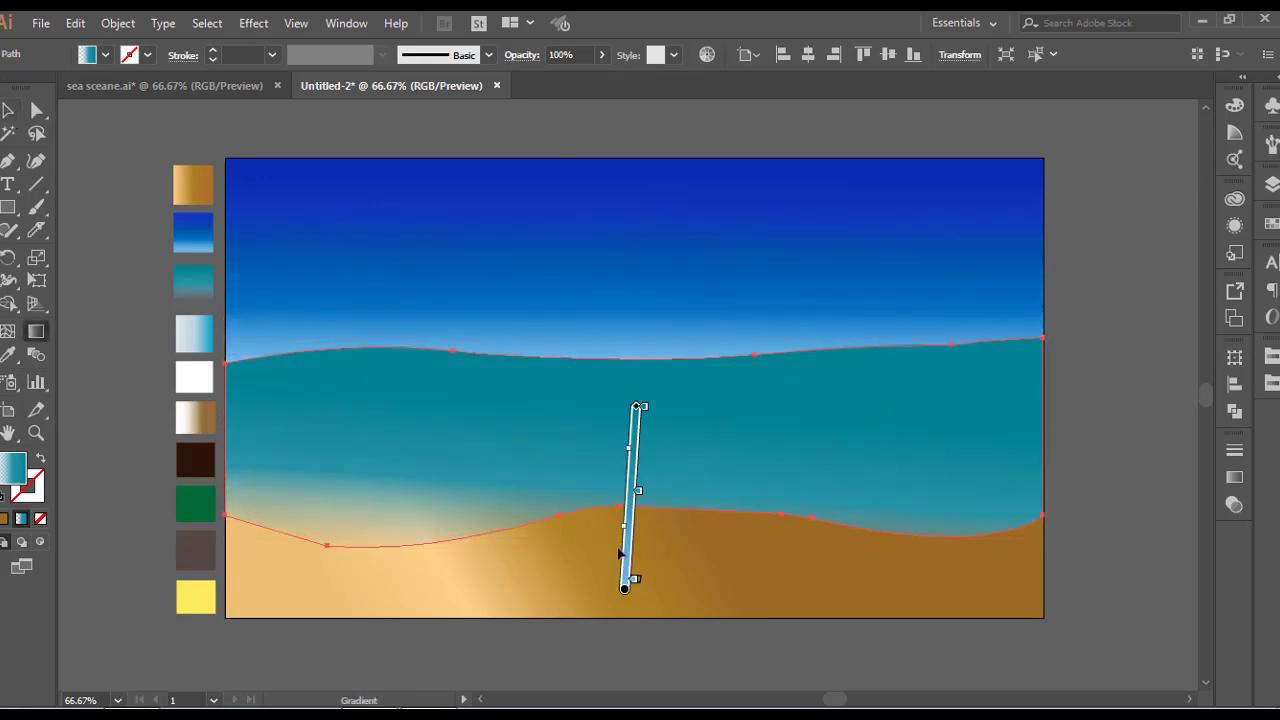
left_click_drag(634, 502, 643, 454)
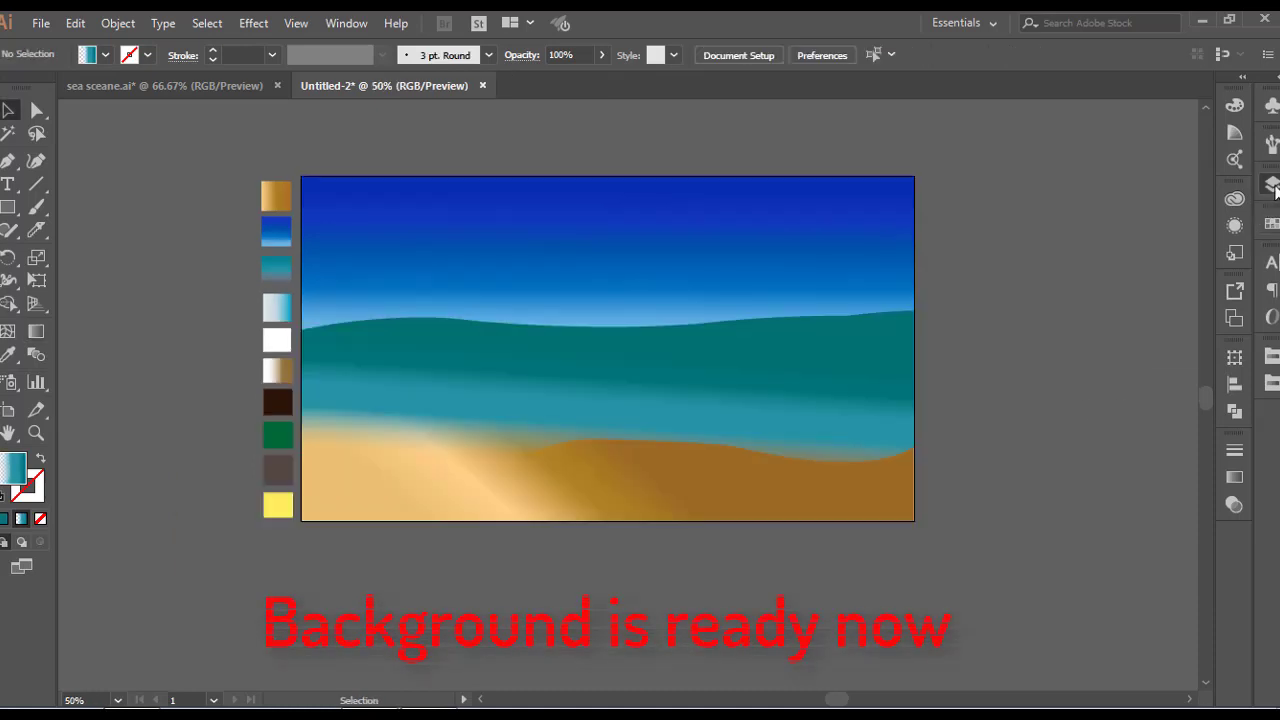
- Lock Layer 2 with the background shapes and add a new layer above it
left_click(1272, 184)
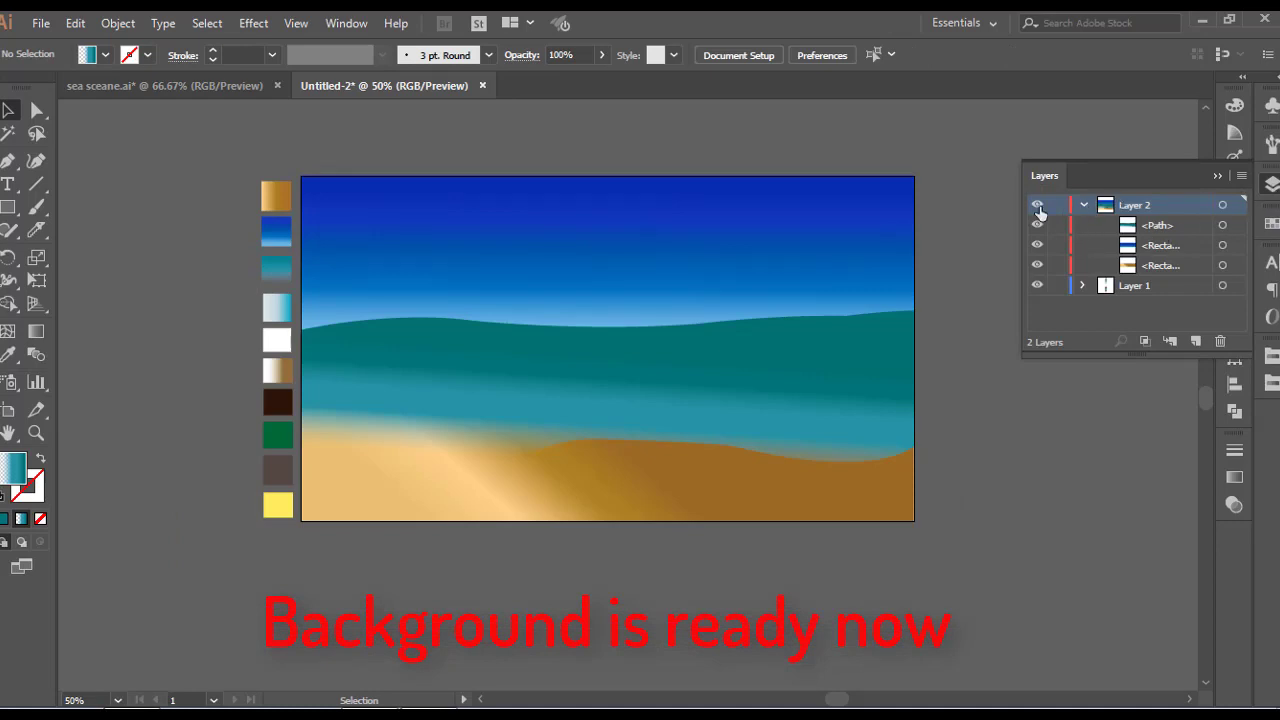
left_click(1081, 206)
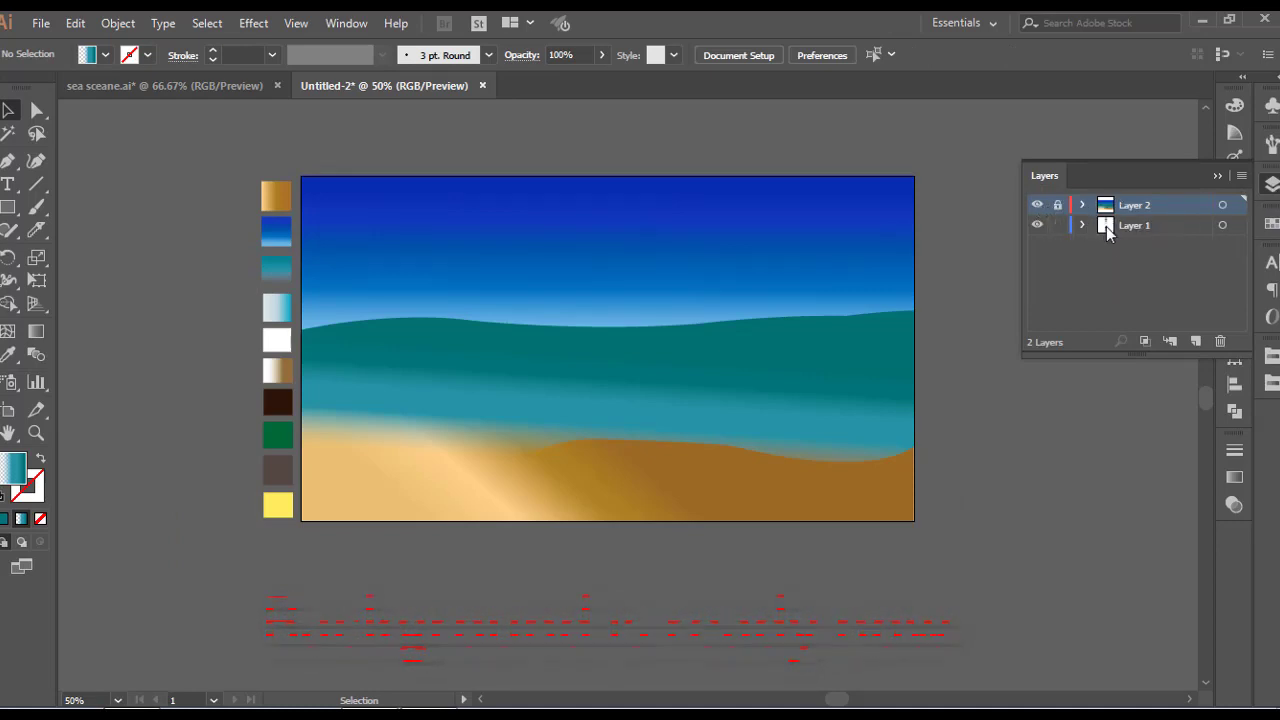
left_click(1196, 342)
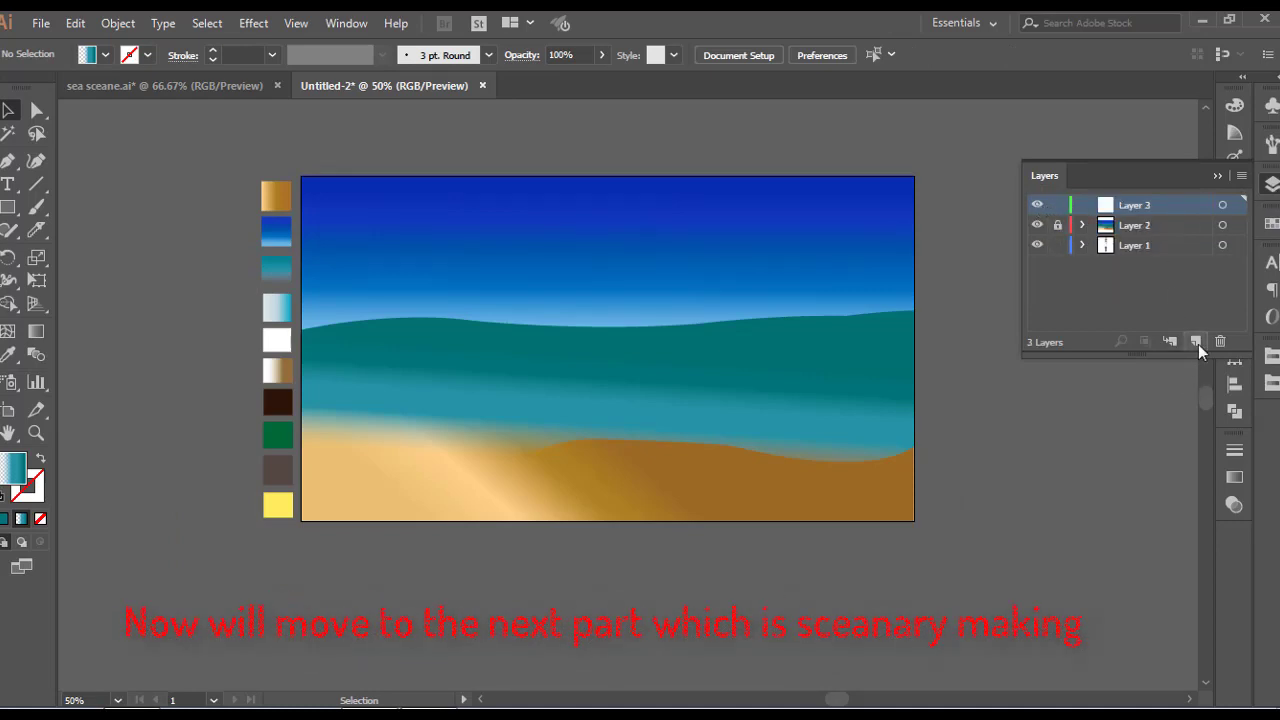
left_click(1217, 176)
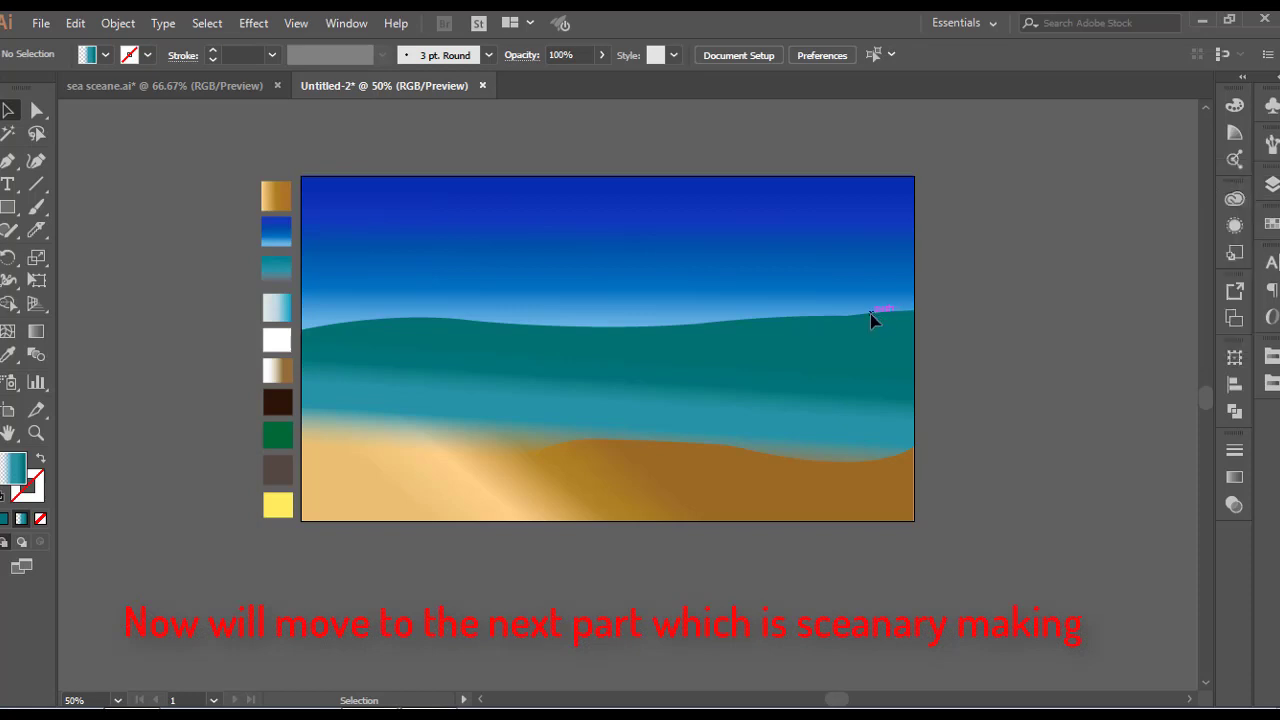
- Sample the yellow swatch as the fill and draw a circle for the sun in the middle of the sky
left_click_drag(8, 212, 40, 252)
left_click(12, 354)
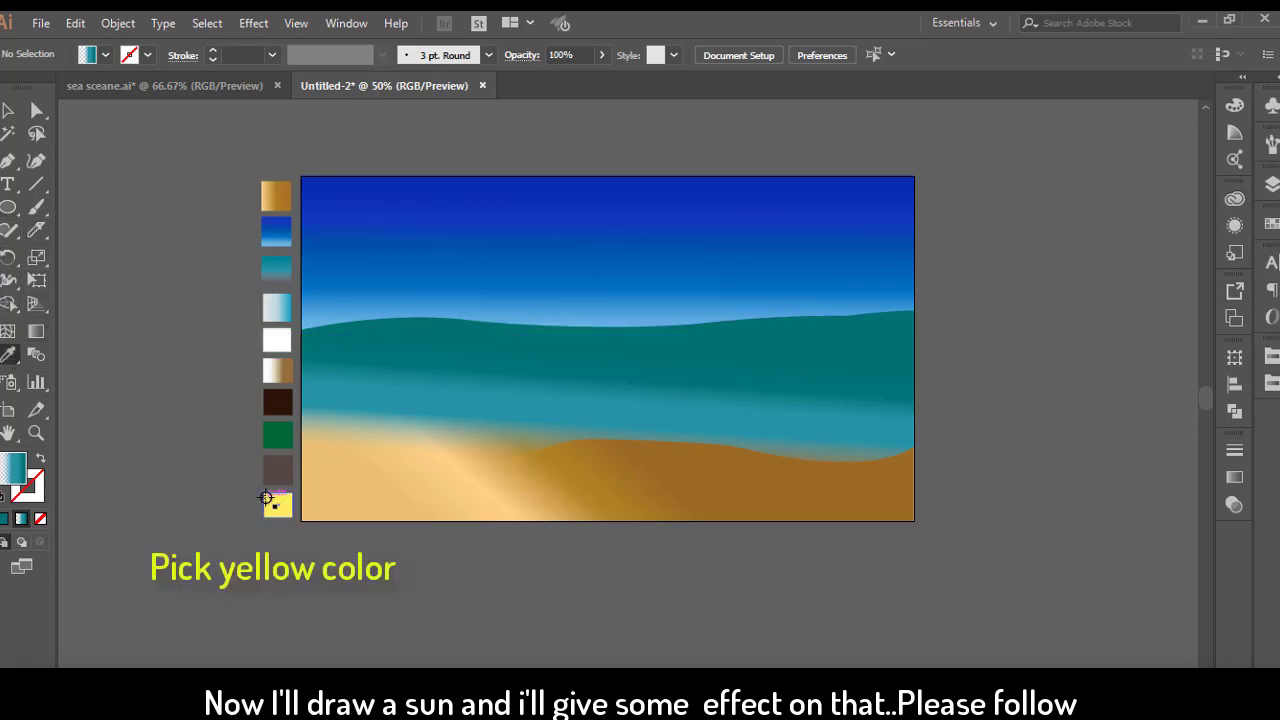
left_click(270, 507)
left_click(9, 208)
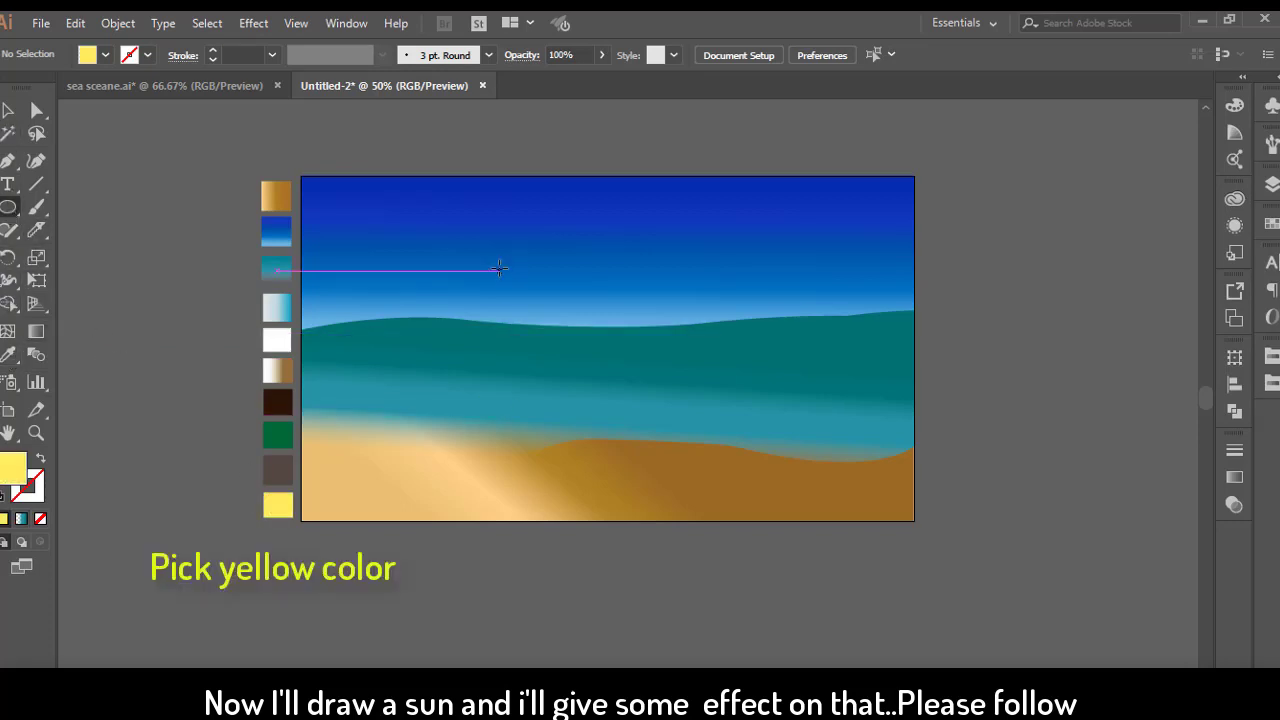
left_click_drag(561, 221, 648, 307)
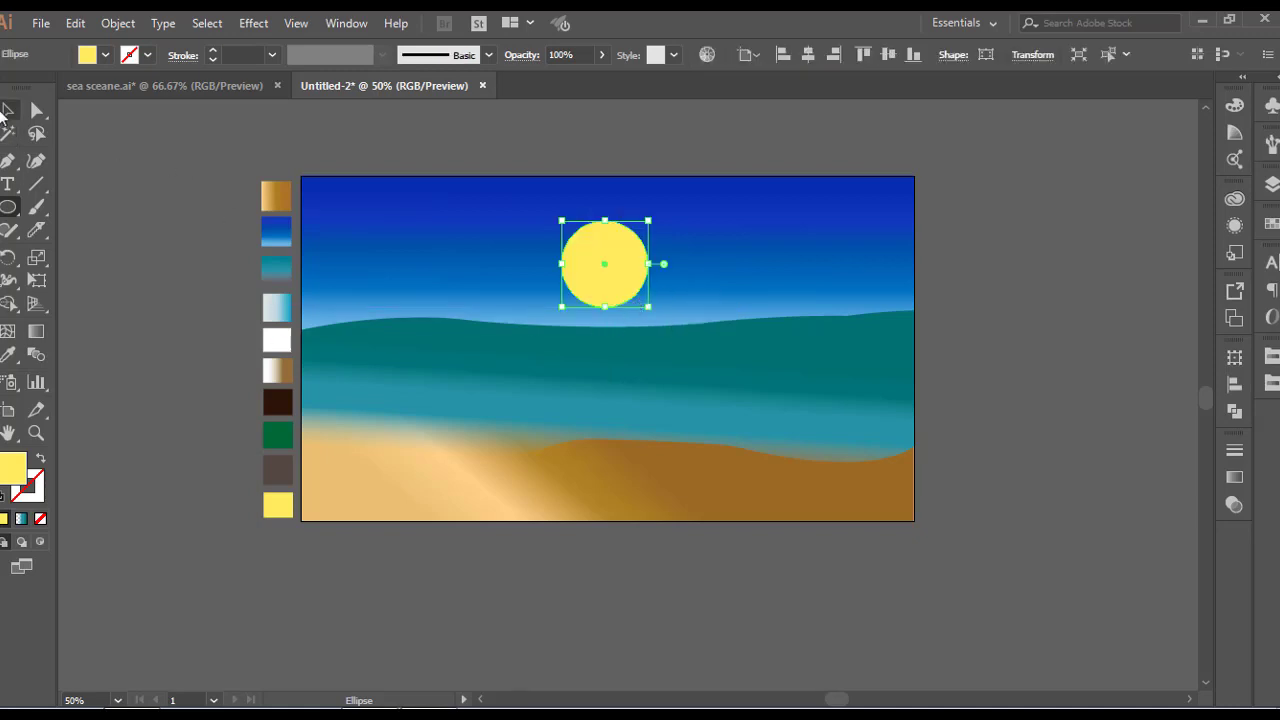
- Change the sun's fill to the paler yellow FFFC88
left_click(7, 111)
double_click(13, 472)
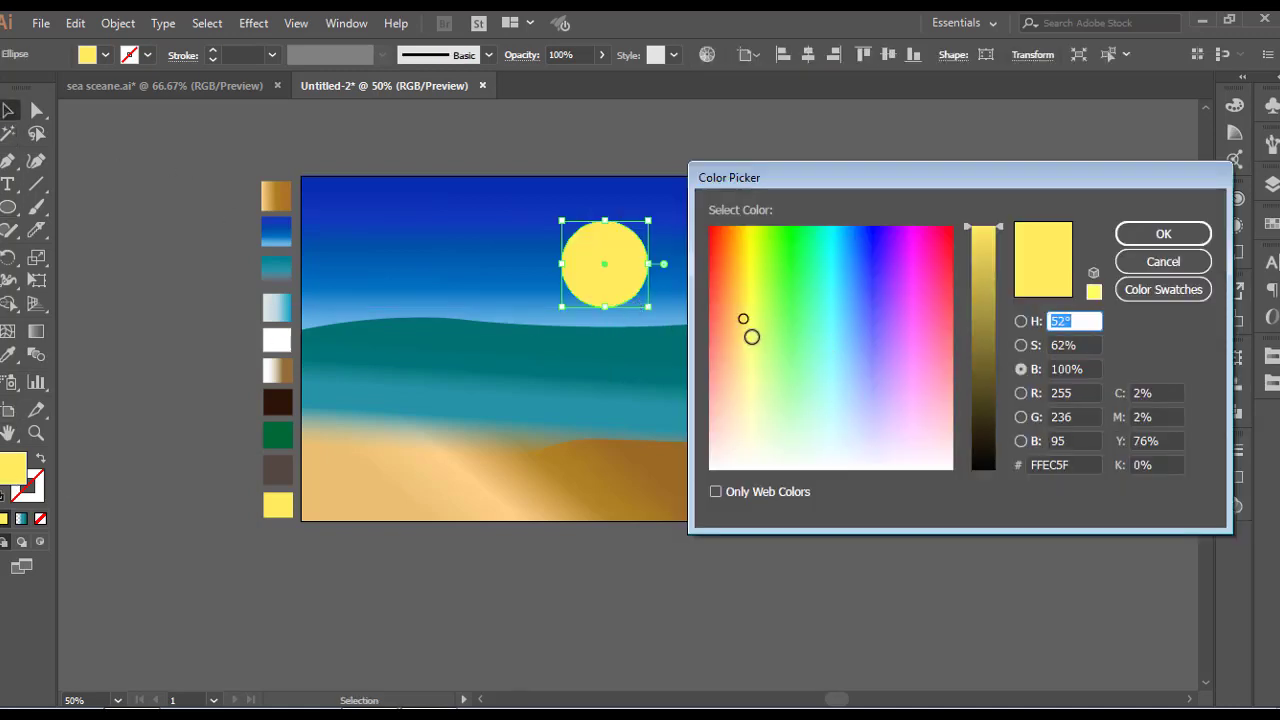
mouse_move(752, 337)
left_mouse_down()
mouse_move(749, 366)
mouse_move(749, 355)
left_mouse_up()
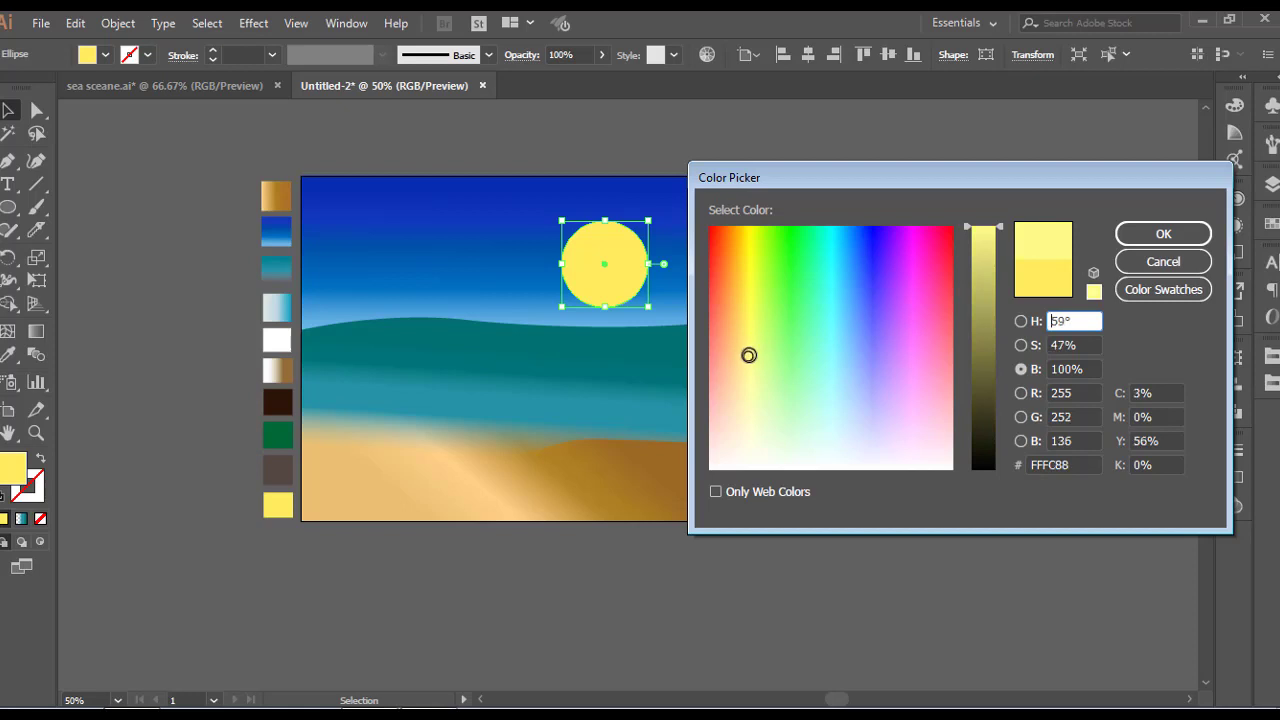
left_click(1160, 235)
- Apply a Gaussian Blur to the sun with the preview on, adjusting the radius to soften its edges
left_click(254, 23)
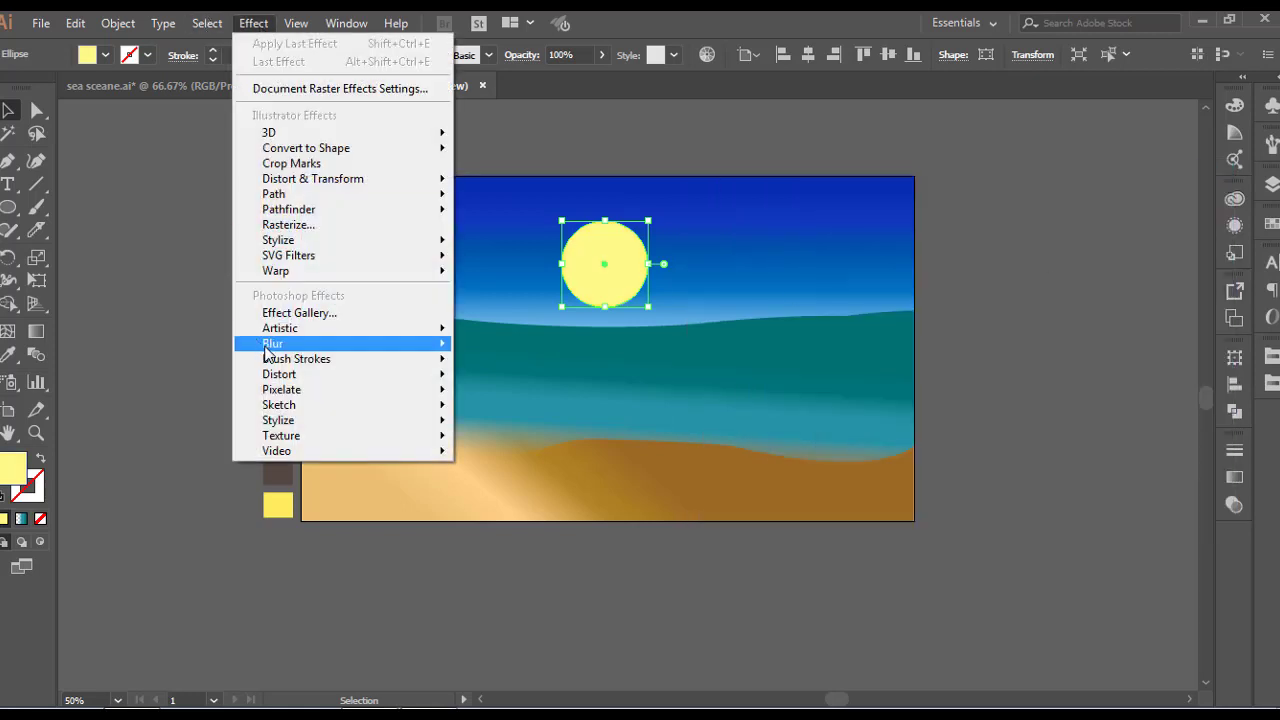
mouse_move(290, 334)
left_click(525, 346)
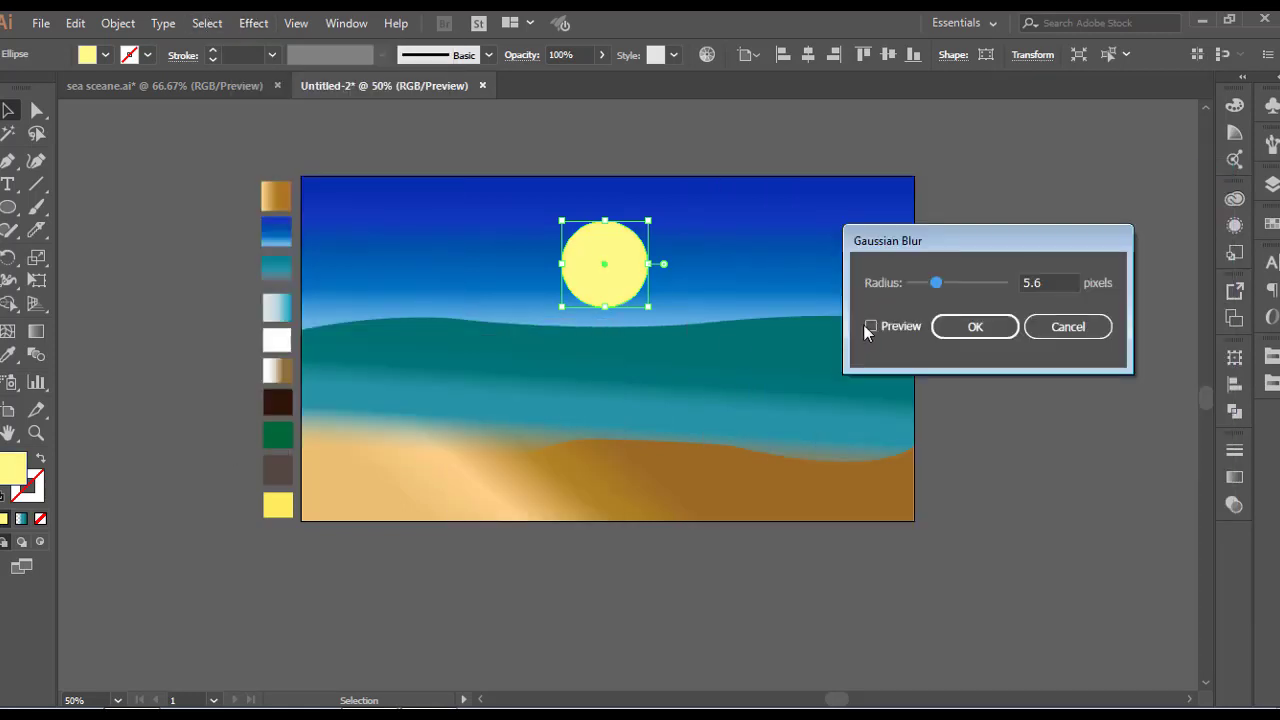
left_click(869, 326)
left_click_drag(935, 283, 964, 291)
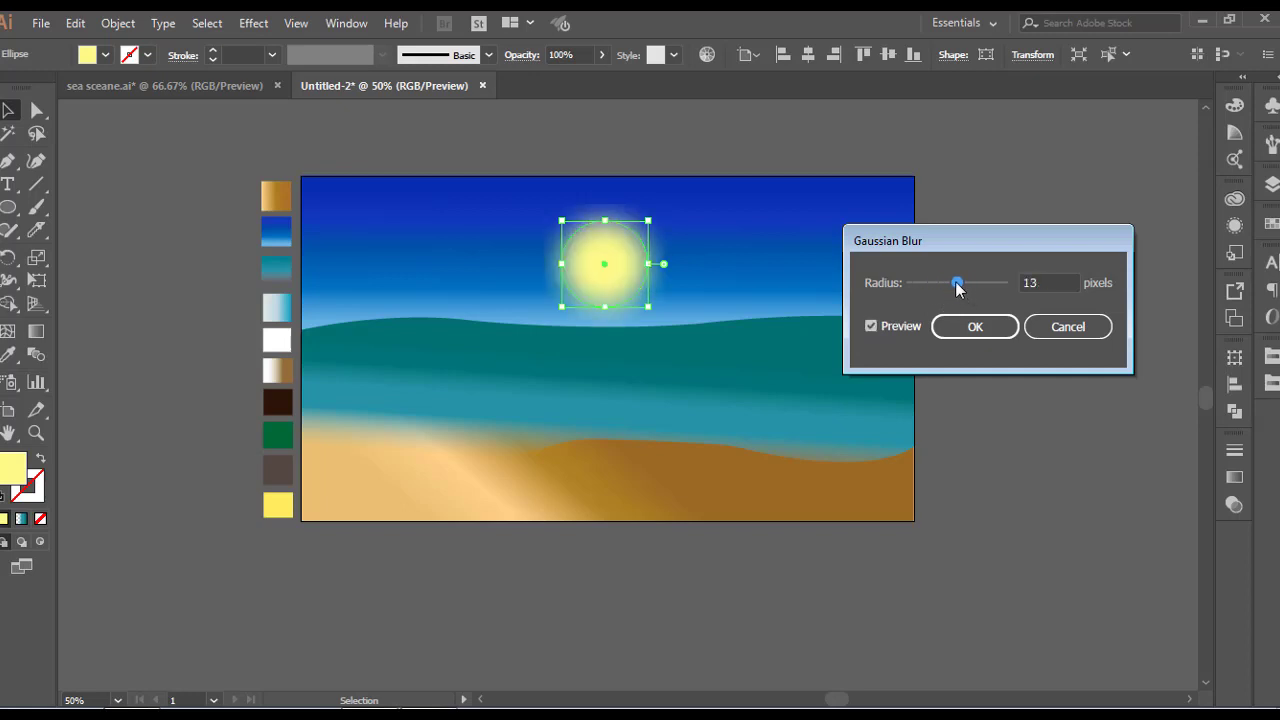
left_click(975, 327)
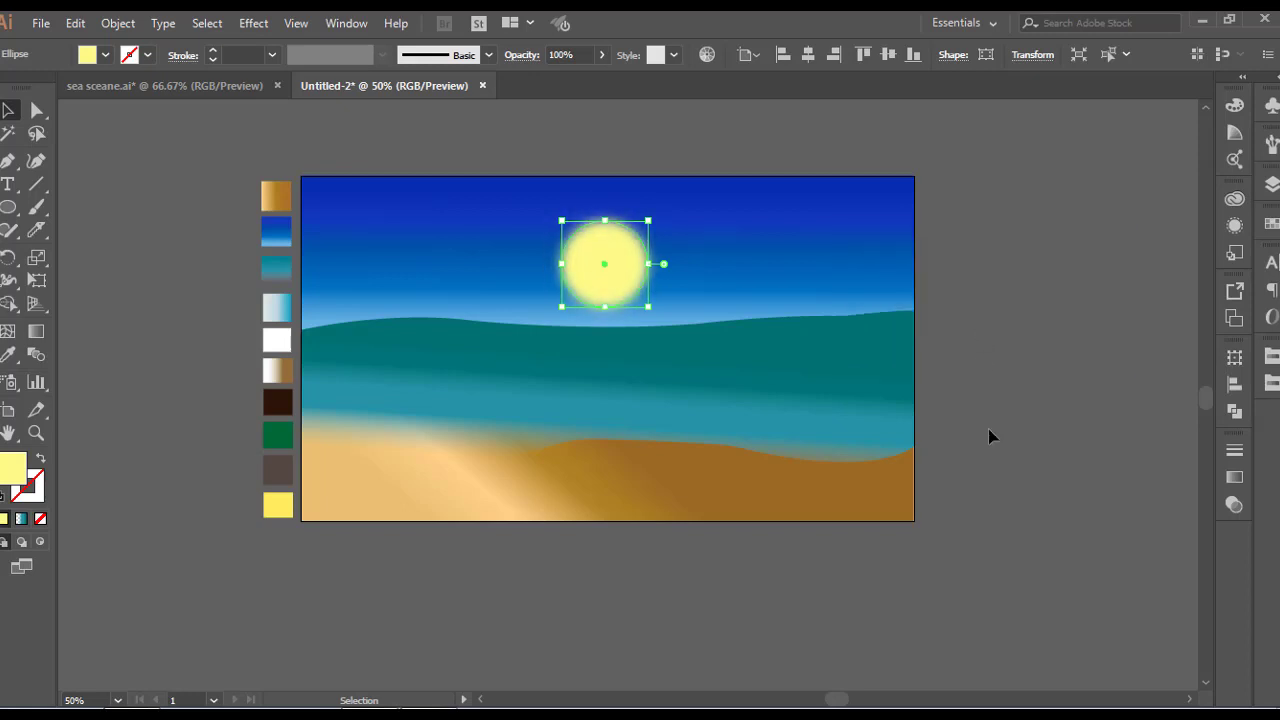
left_click(988, 428)
- Draw a second pale yellow circle, slightly larger than the sun, over the ocean
left_click(7, 210)
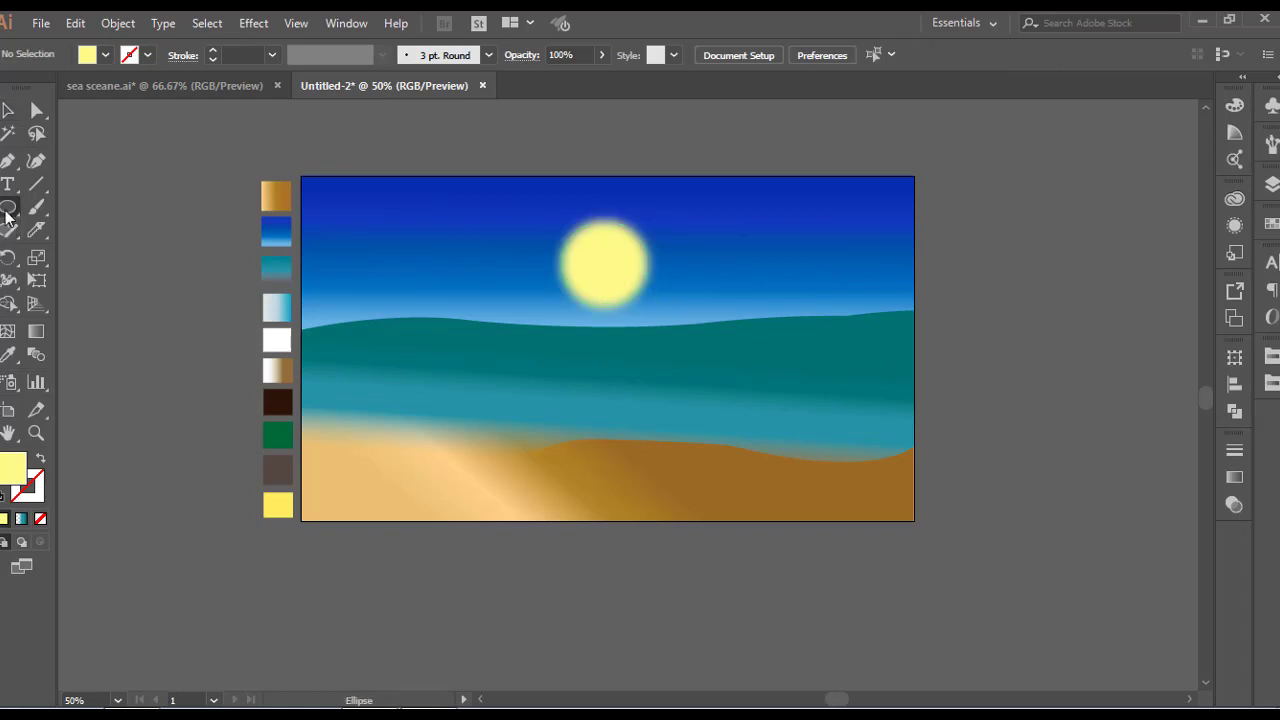
left_click_drag(427, 321, 510, 421)
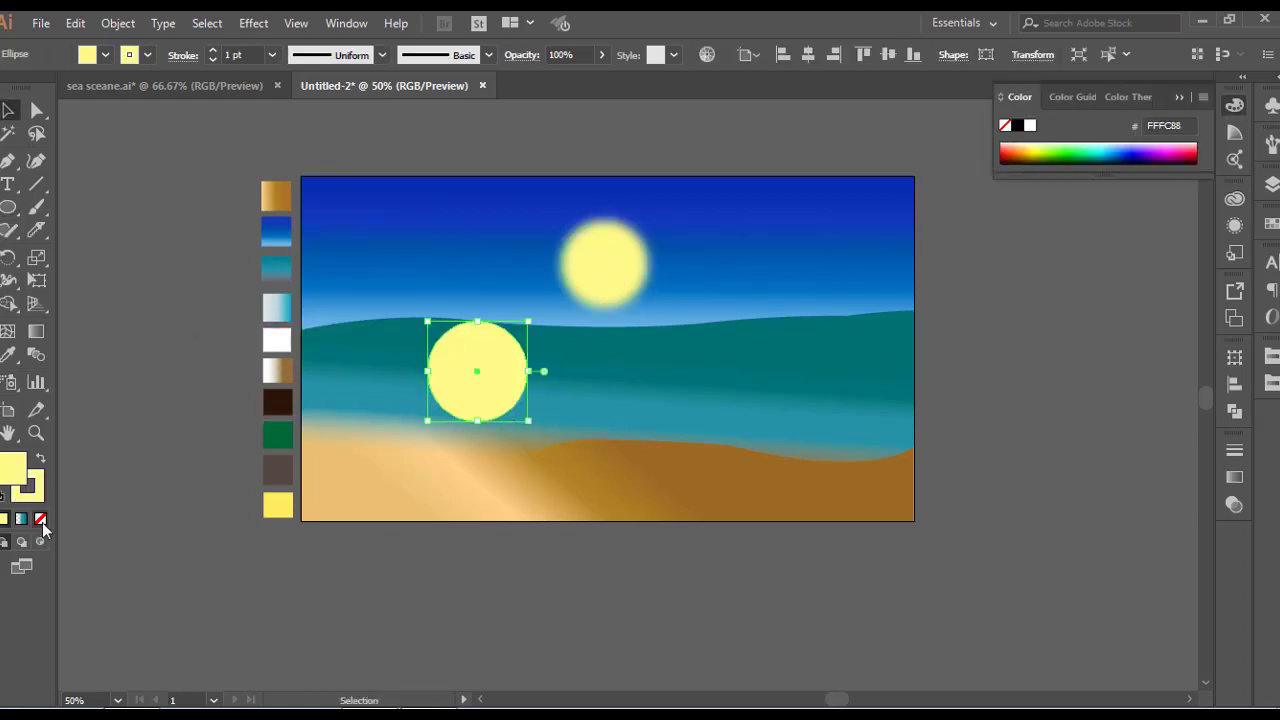
- Turn the second circle into an unfilled 4 pt outline with a Screen-mode outer glow in FCE560, 100% opacity and 26 pt blur
left_click(40, 519)
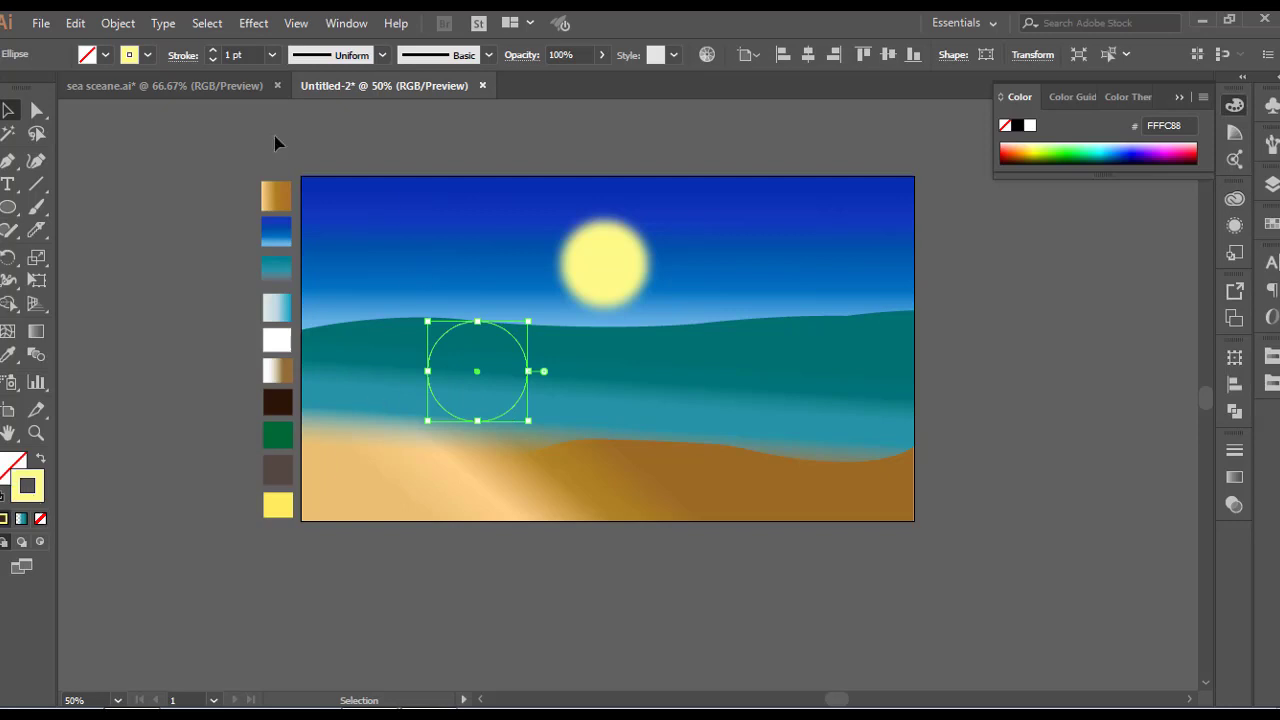
left_click(253, 23)
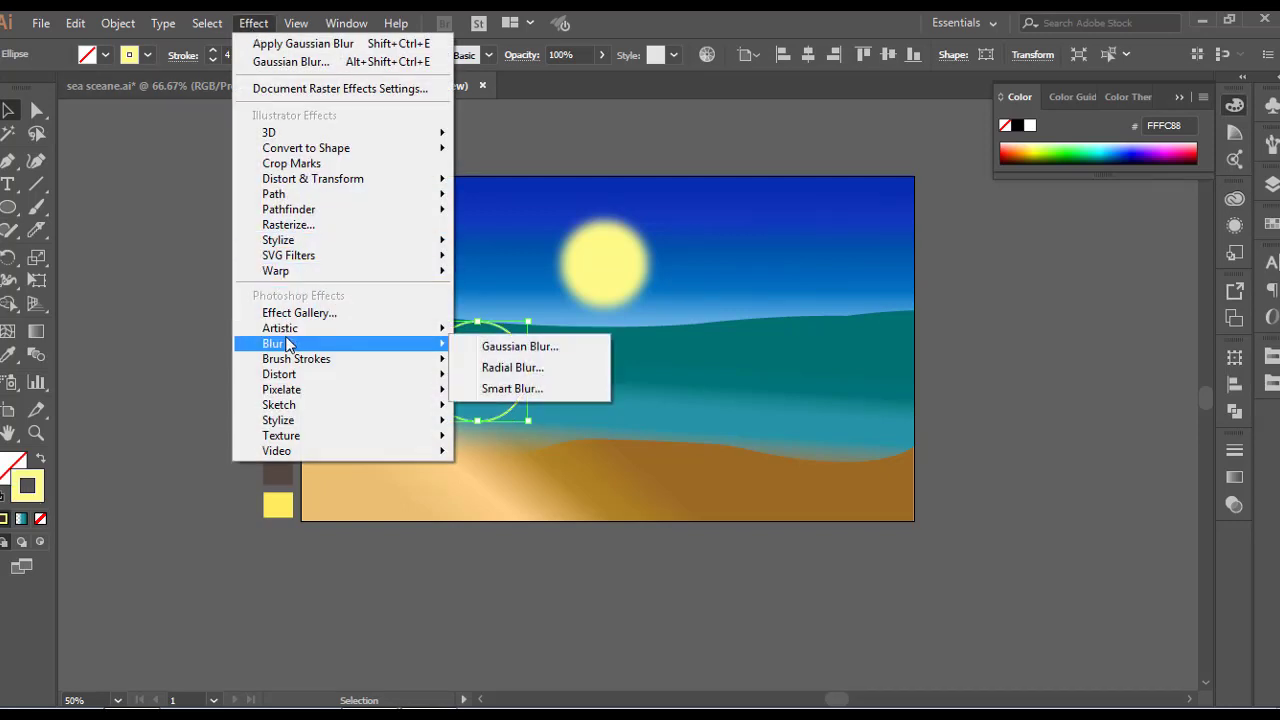
mouse_move(320, 242)
left_click(525, 303)
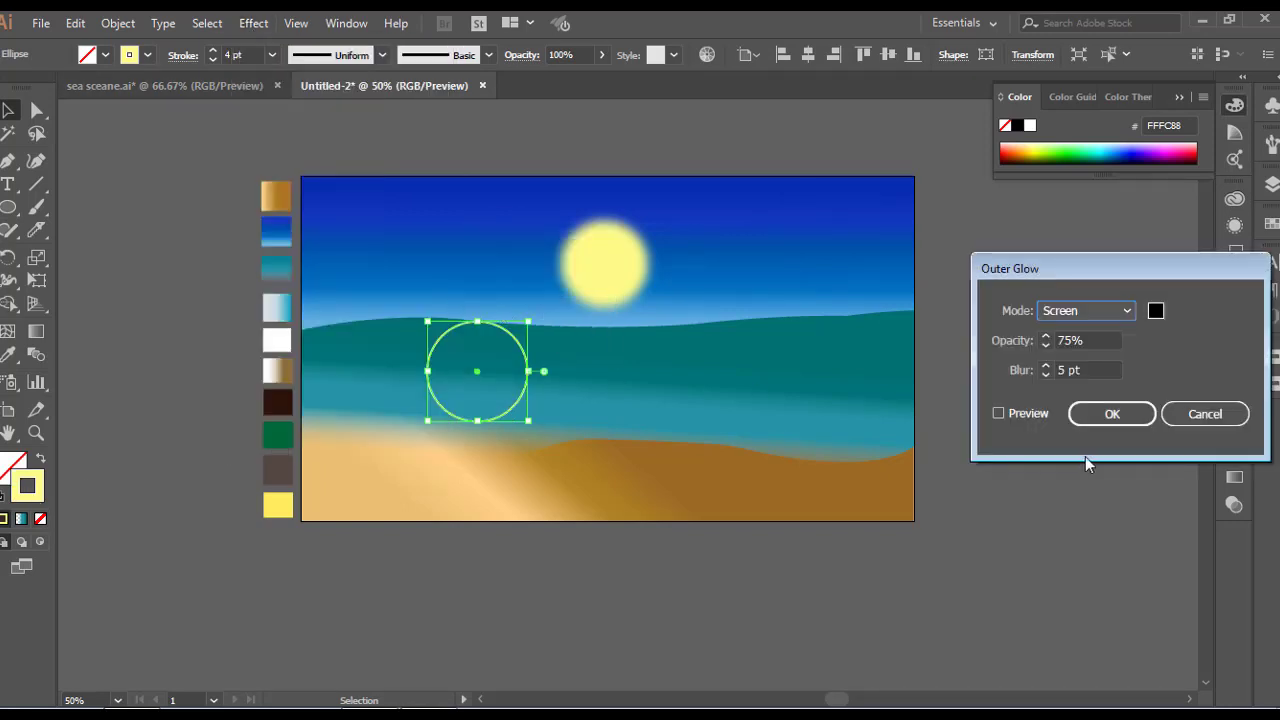
left_click(1155, 312)
left_click(985, 237)
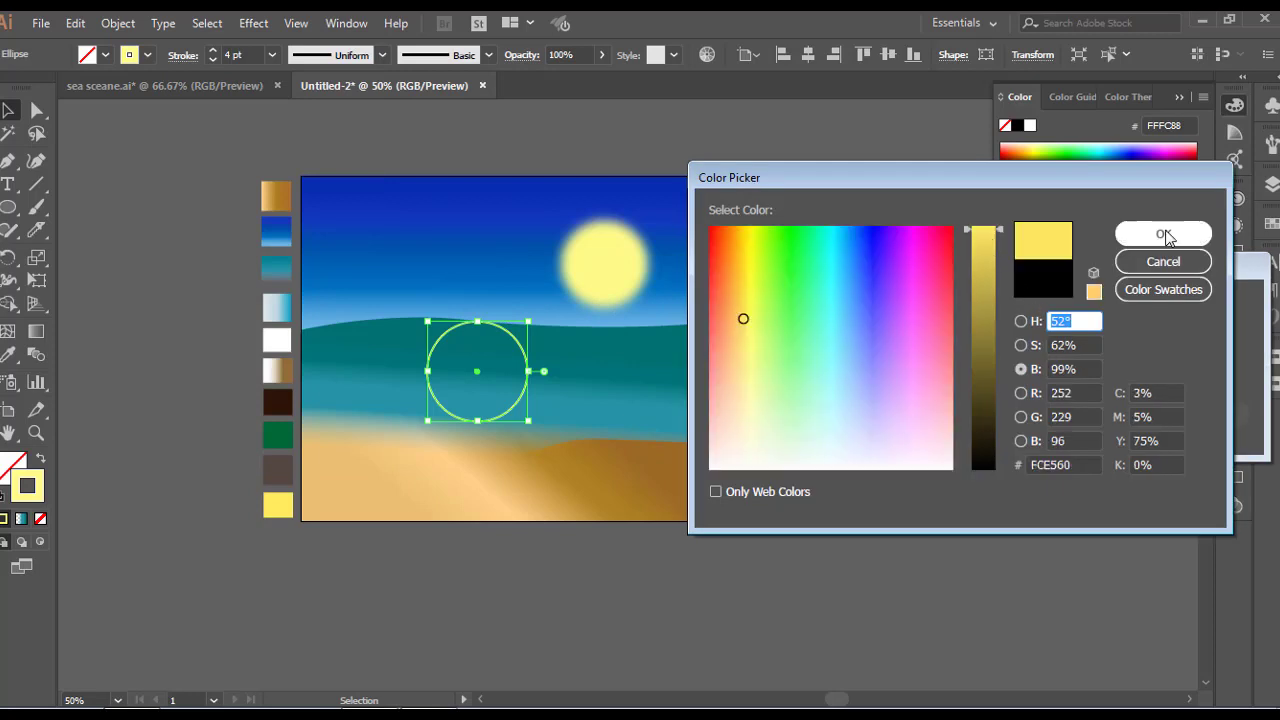
left_click(1163, 232)
left_click(999, 414)
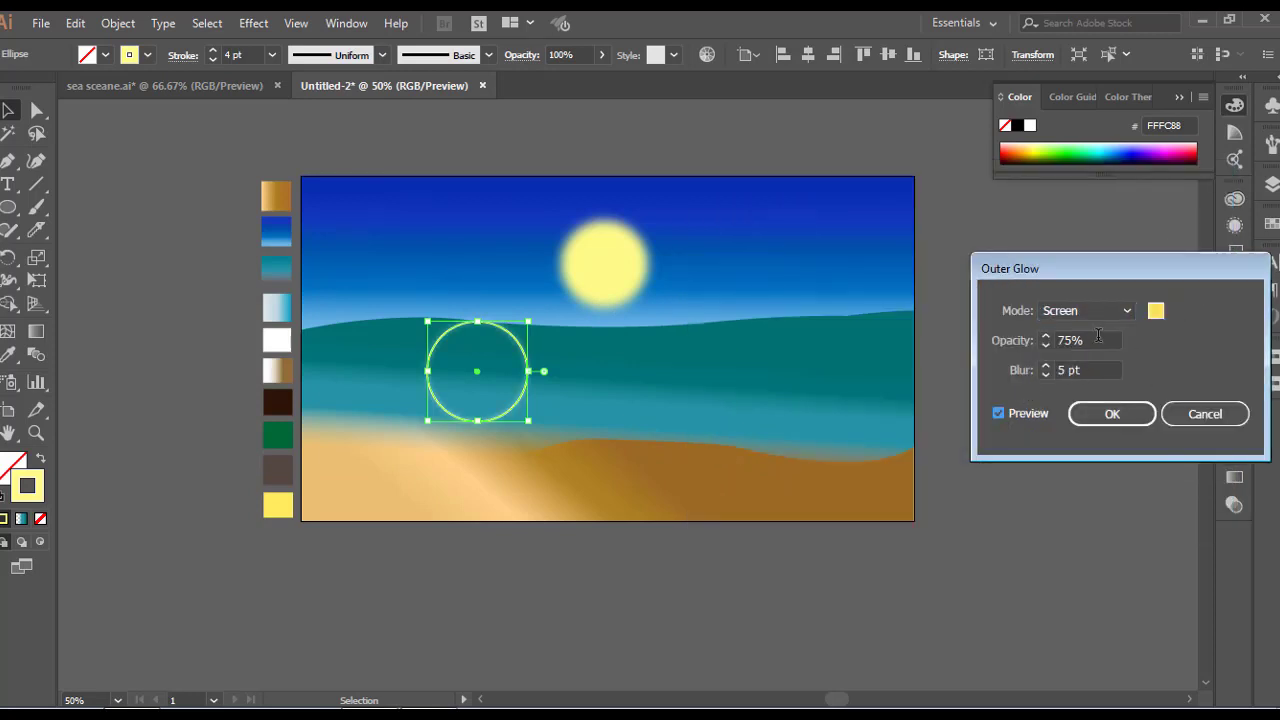
scroll(1107, 371, "up", 9)
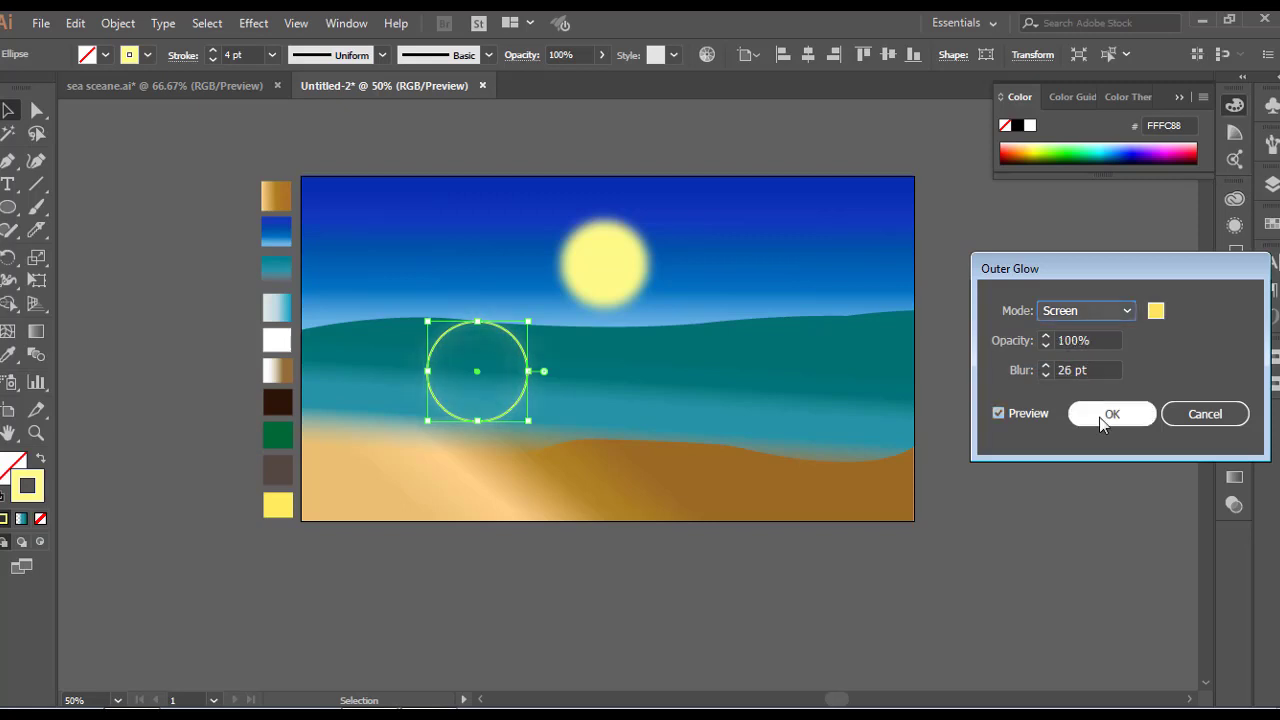
left_click(1099, 417)
left_click(740, 563)
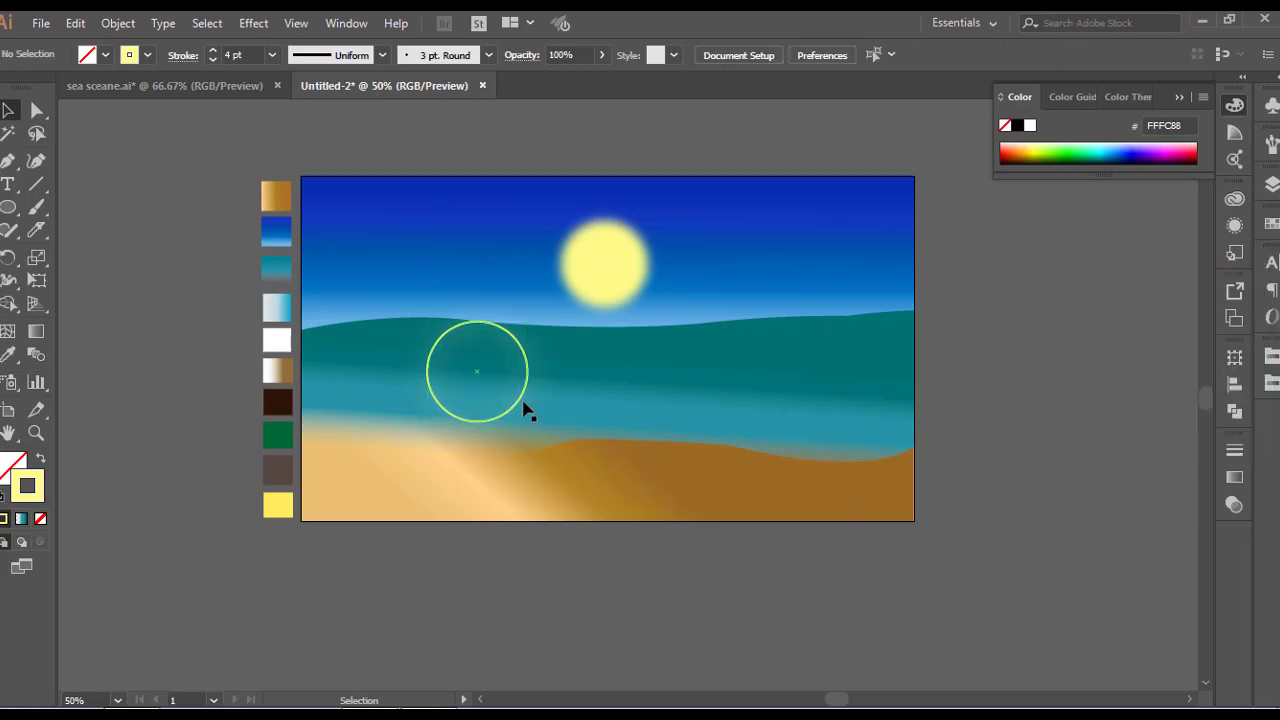
- Move the glowing ring onto the sun, match it to the sun's size and centre both shapes horizontally and vertically on the artboard
left_click_drag(530, 402, 650, 297)
left_click(598, 268)
left_click(808, 54)
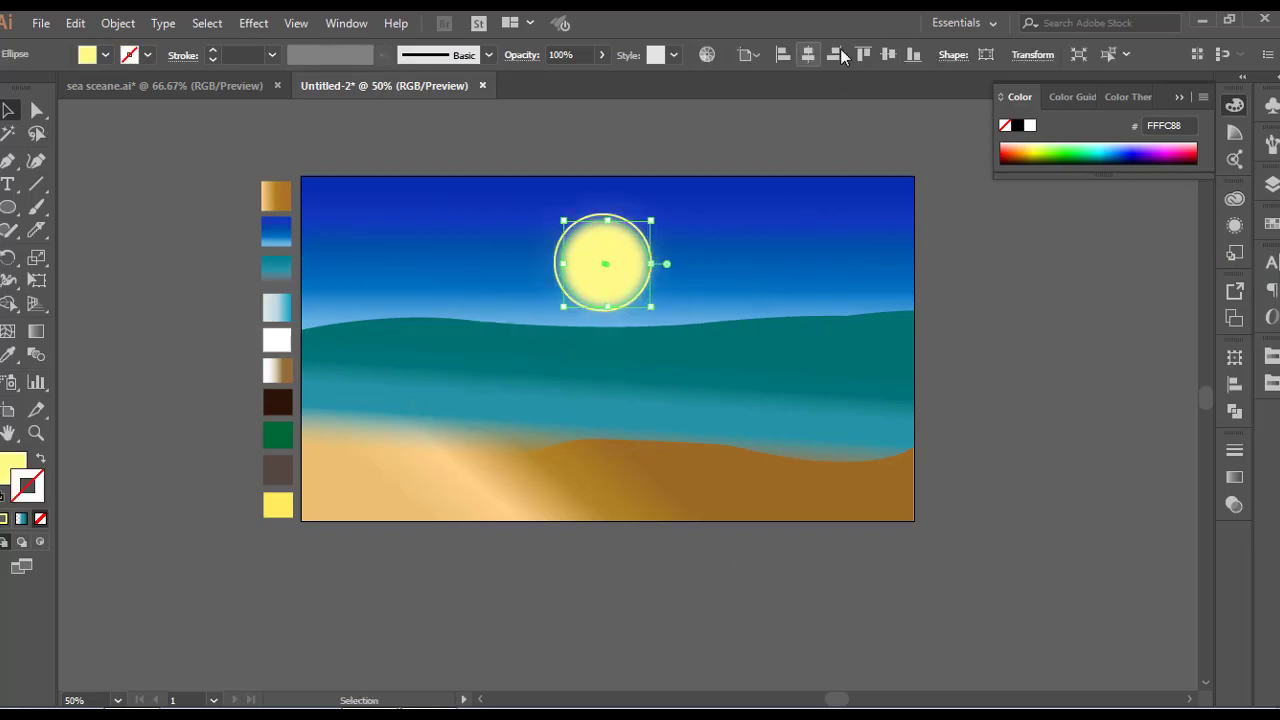
left_click(887, 54)
left_click(620, 216)
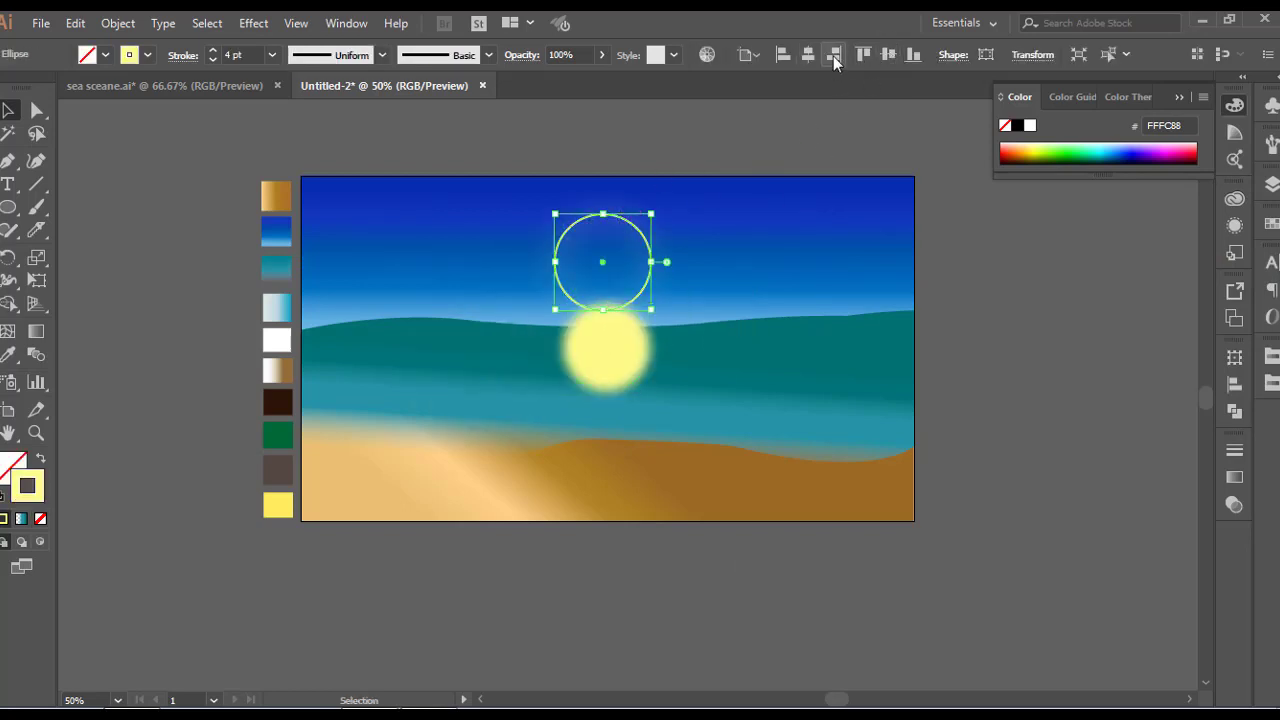
left_click(833, 56)
left_click(889, 55)
left_click(931, 438)
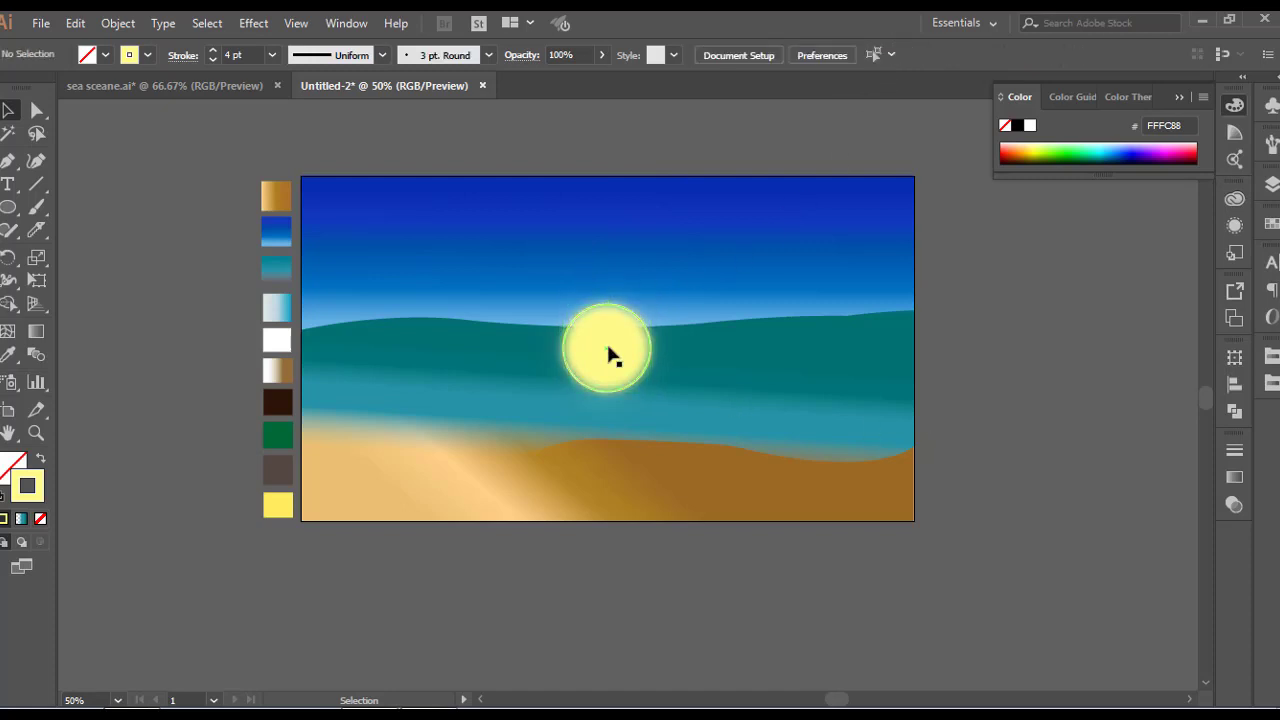
- Move the ring off the sun and add a second outer glow to it with 75% opacity and 28 pt blur
left_click_drag(607, 346, 805, 361)
left_click(247, 25)
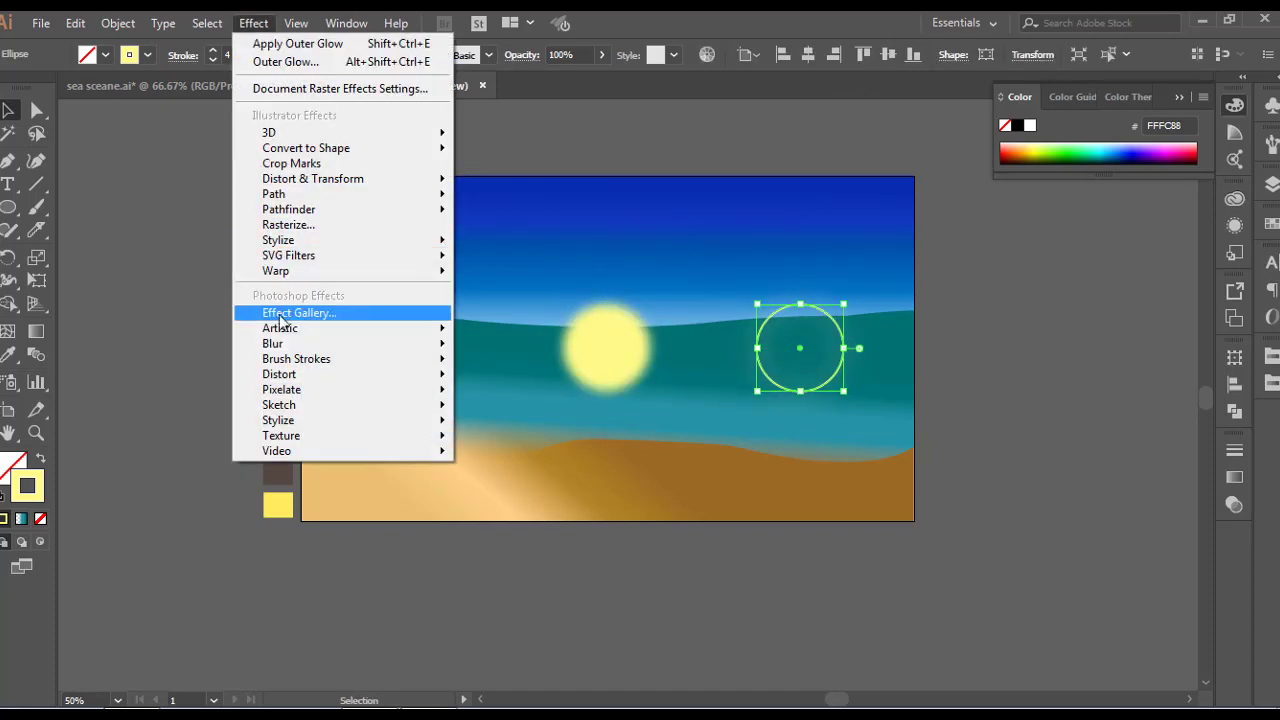
mouse_move(330, 240)
left_click(510, 308)
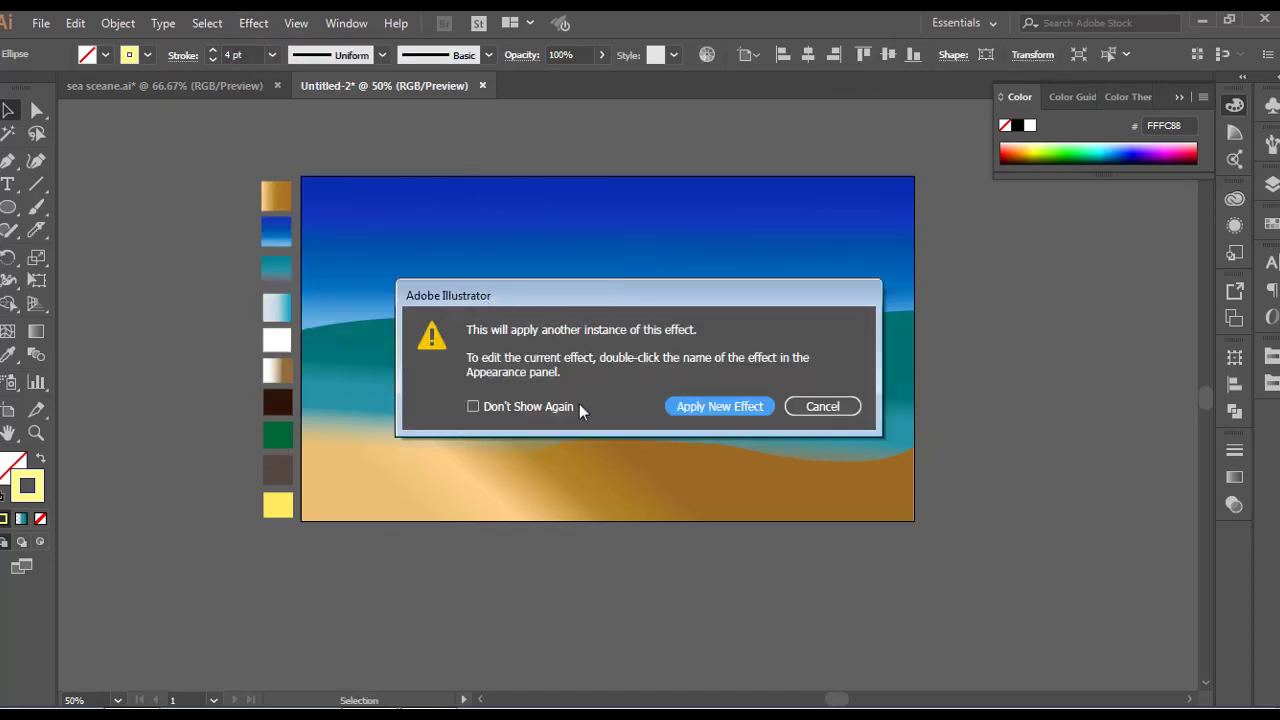
left_click(718, 408)
left_click(999, 413)
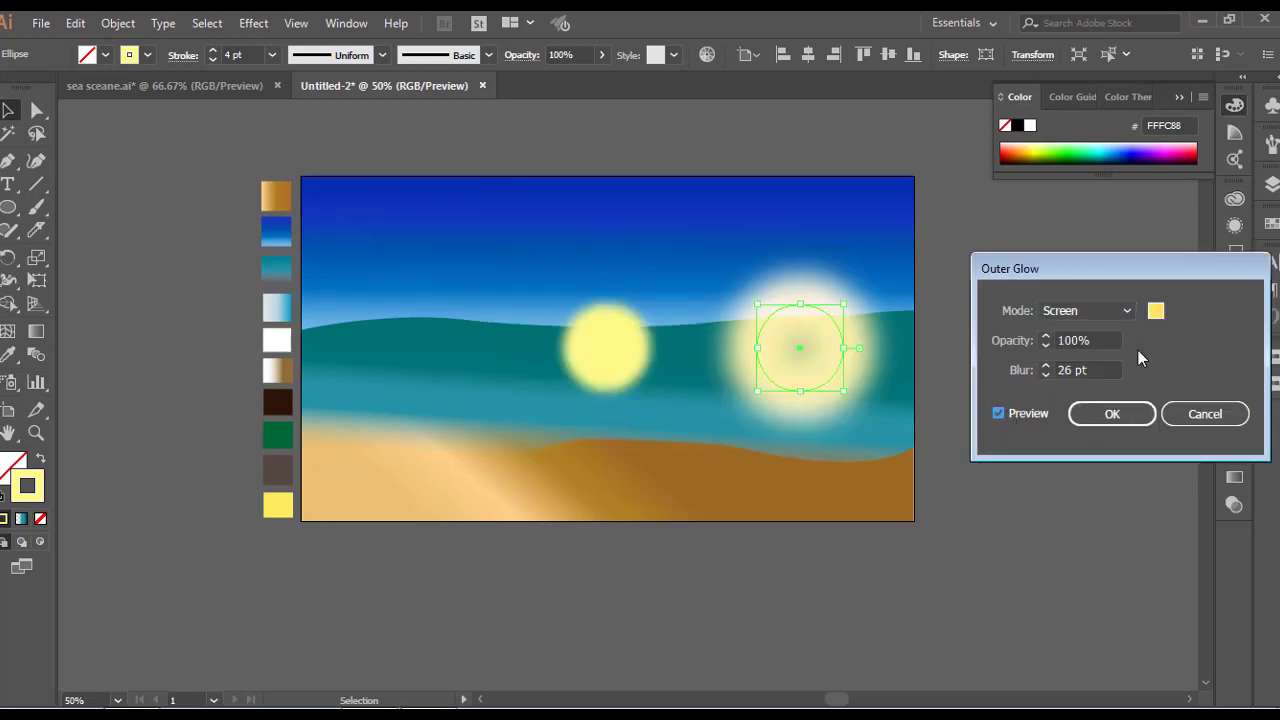
scroll(1083, 342, "down", 6)
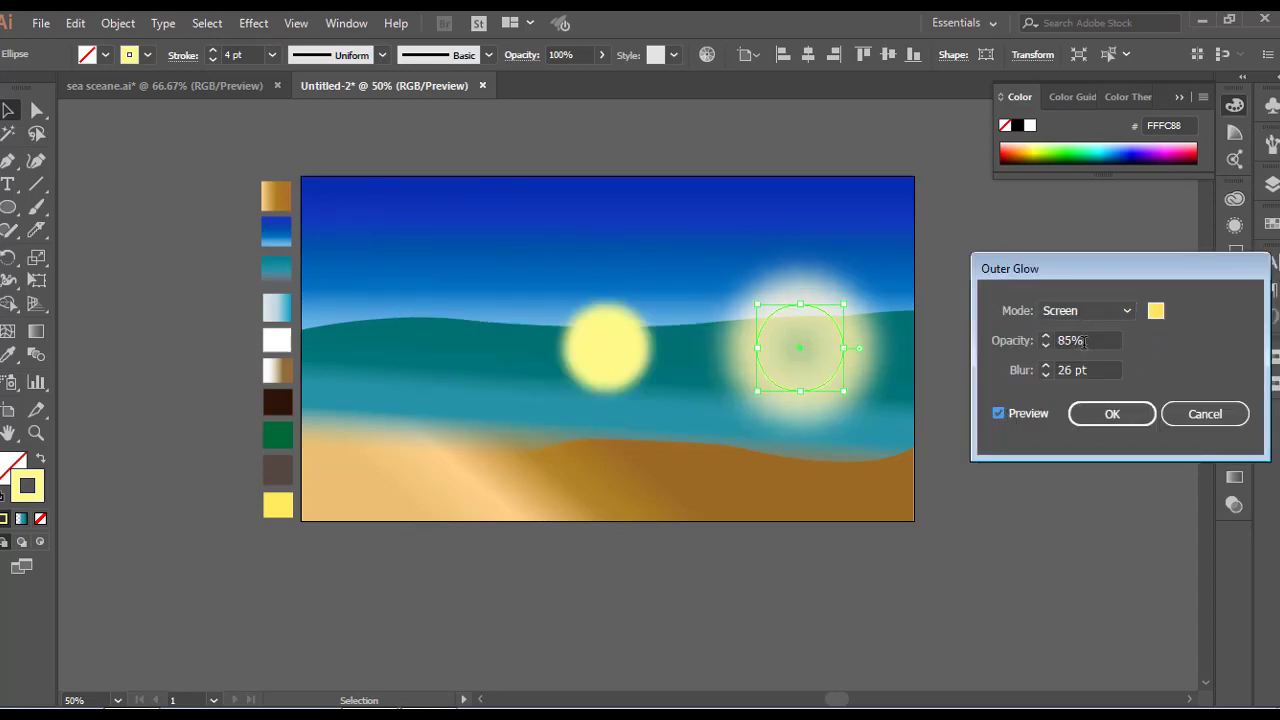
scroll(1084, 342, "down", 9)
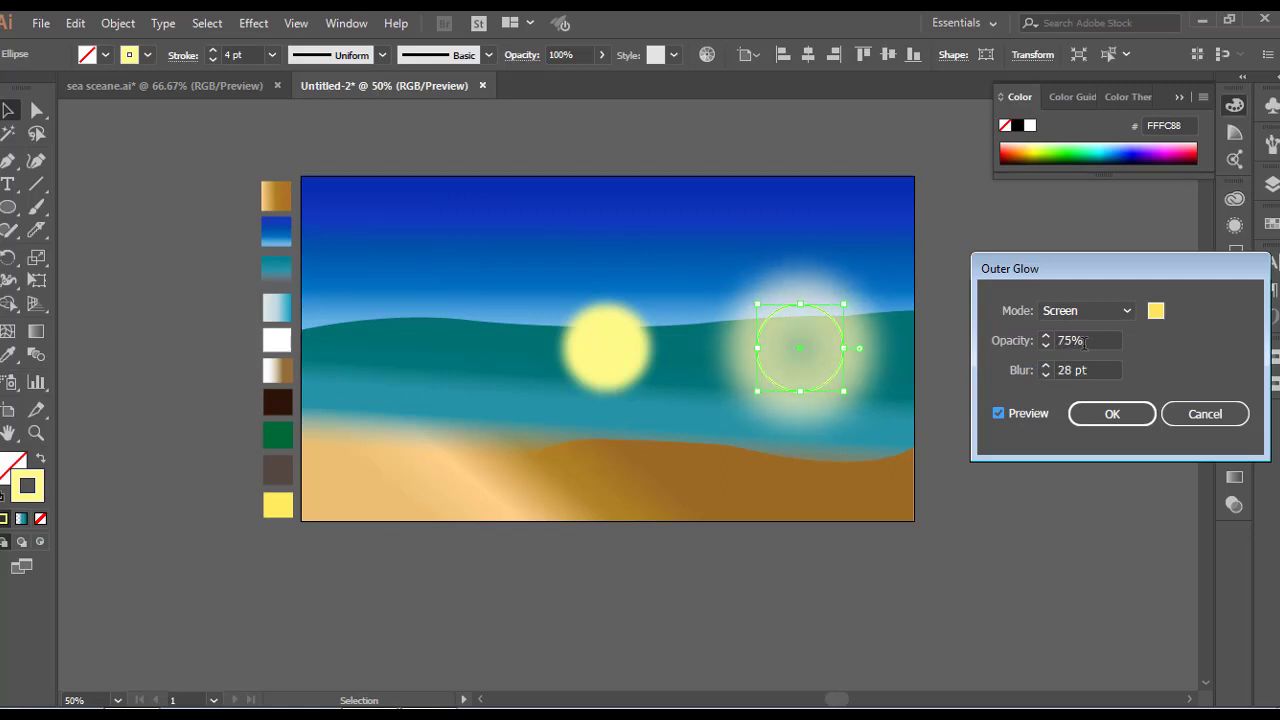
left_click(1137, 424)
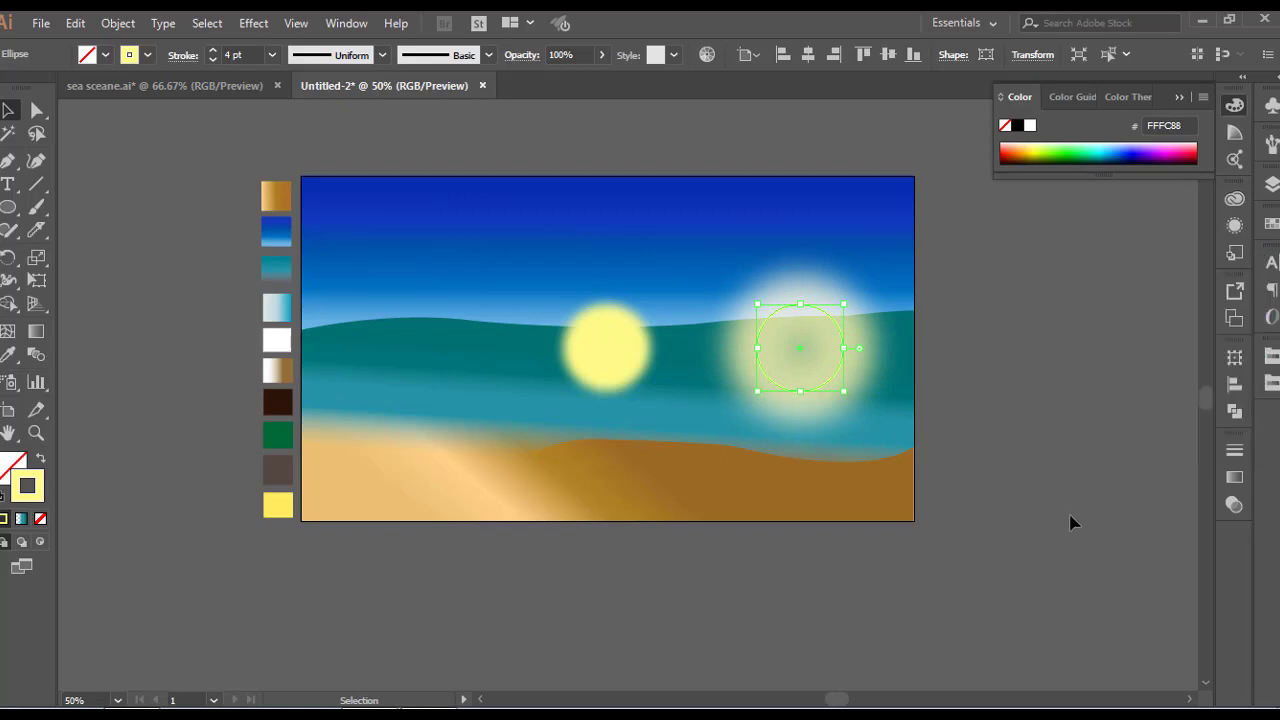
- Centre the glowing ring back on the artboard over the sun and send it behind the sun
left_click(806, 55)
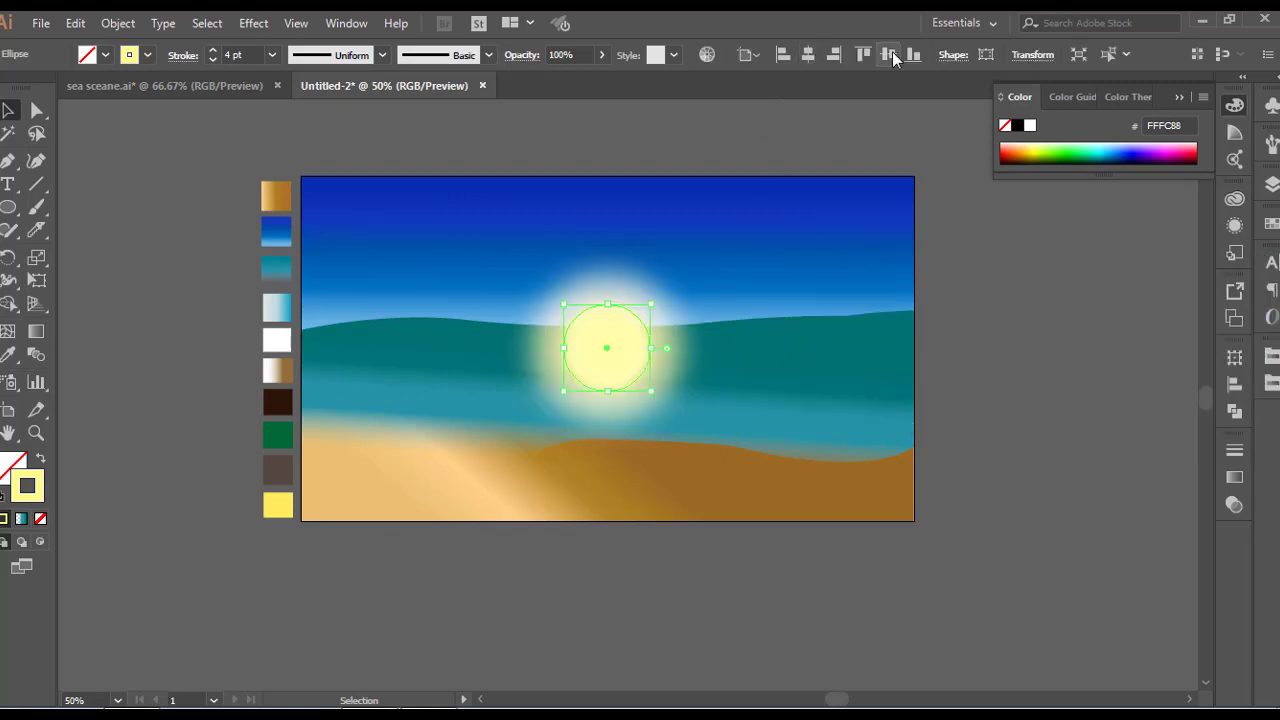
right_click(613, 346)
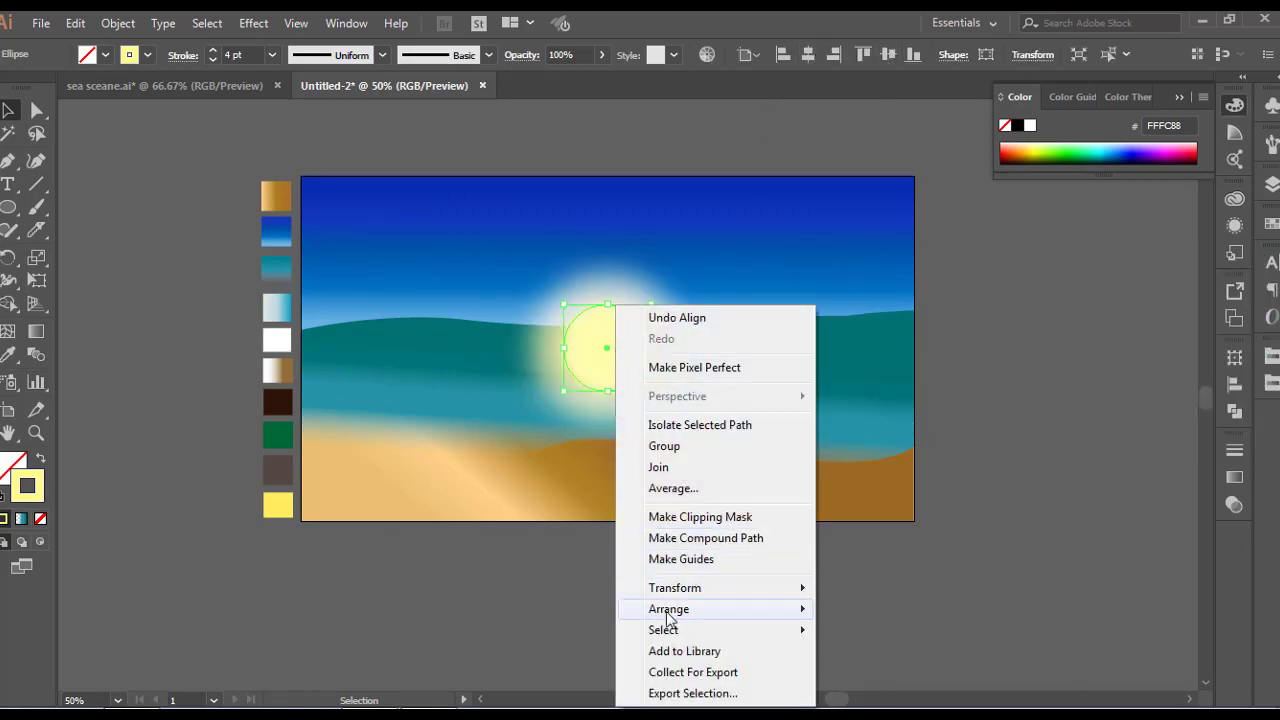
mouse_move(668, 612)
left_click(845, 676)
left_click(810, 590)
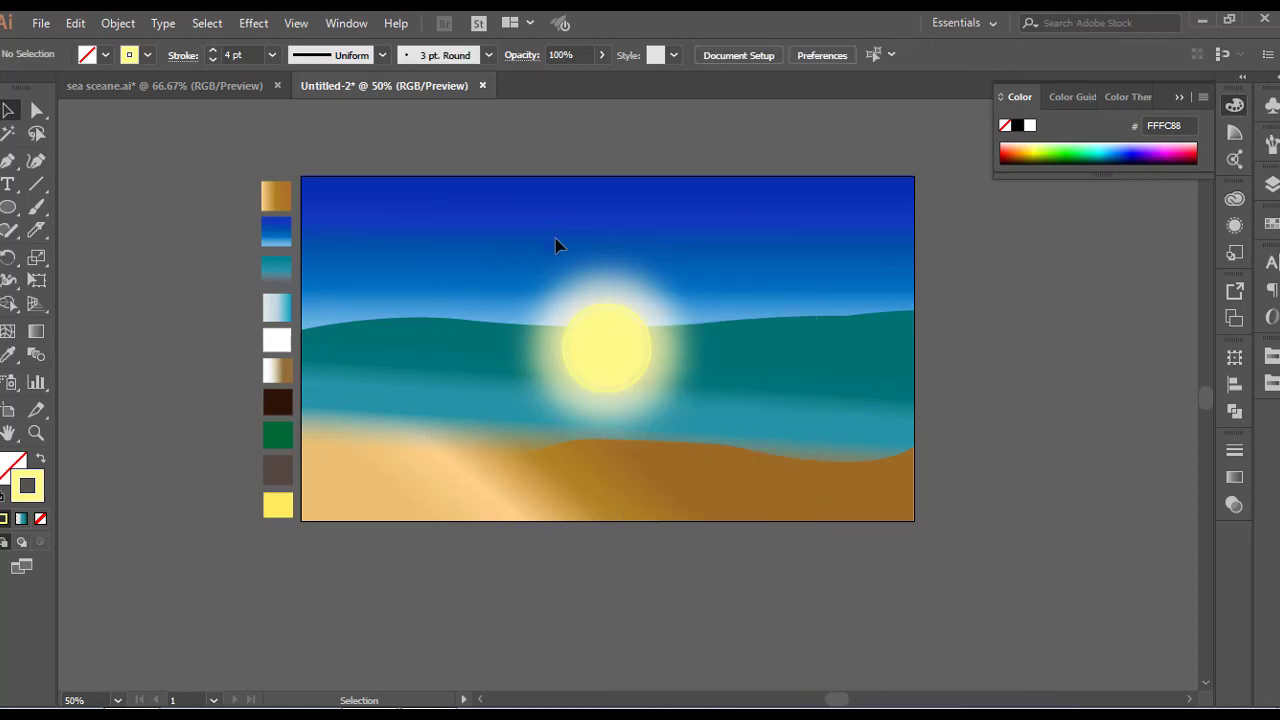
- Group the sun with its glowing ring and move them up into the sky above the ocean
right_click(691, 434)
left_click(768, 169)
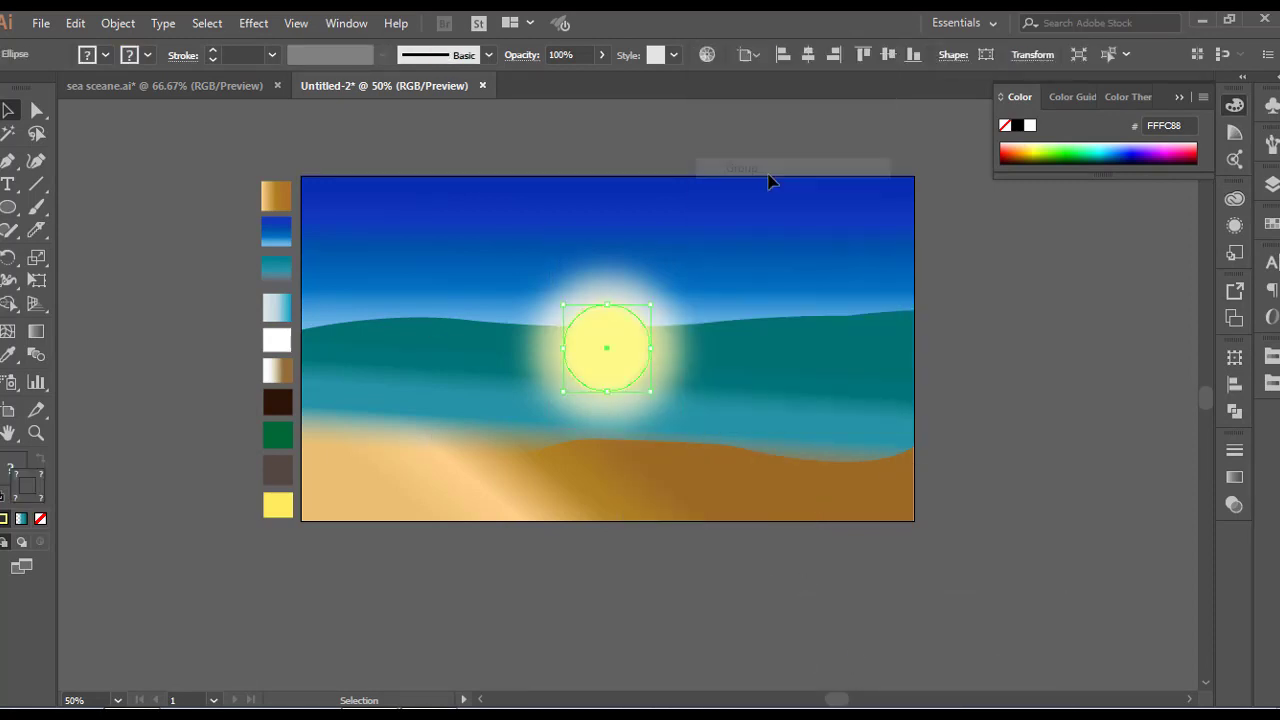
left_click_drag(580, 366, 584, 270)
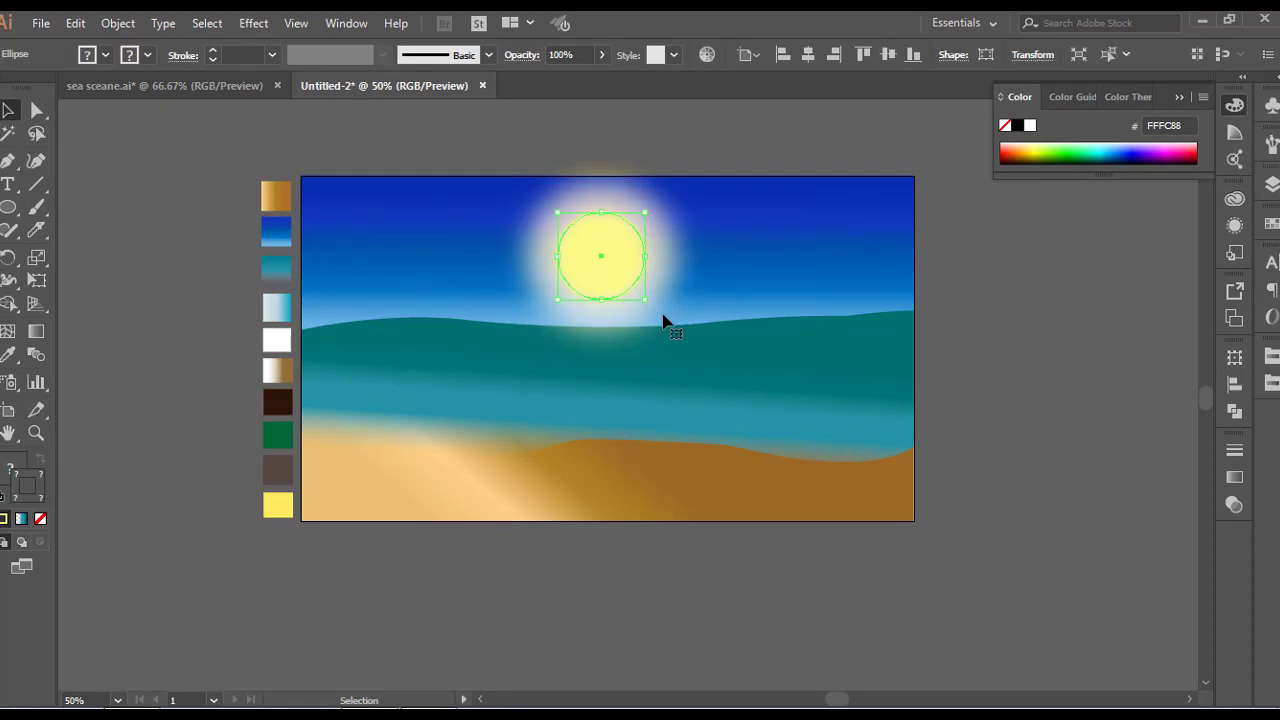
left_click(1057, 419)
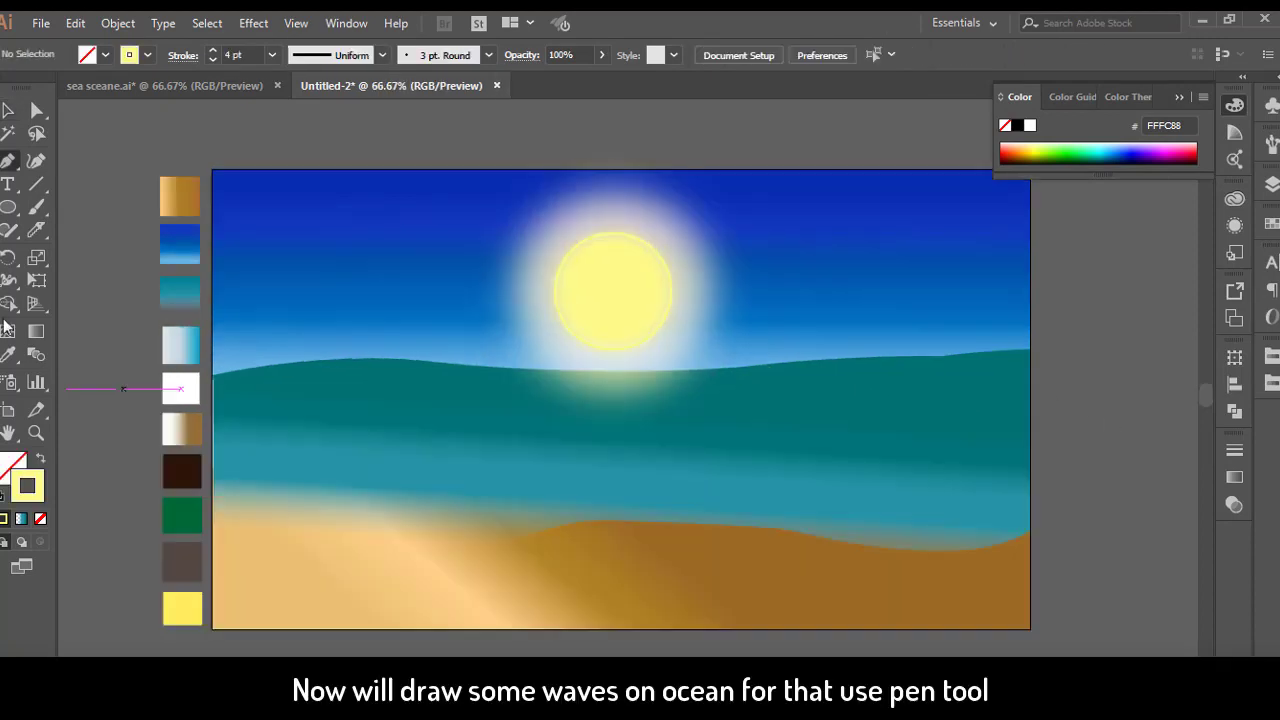
- Sample the white swatch as the fill and draw a thin wavy foam crest with the Pen tool along the left part of the horizon
left_click(8, 354)
left_click(176, 389)
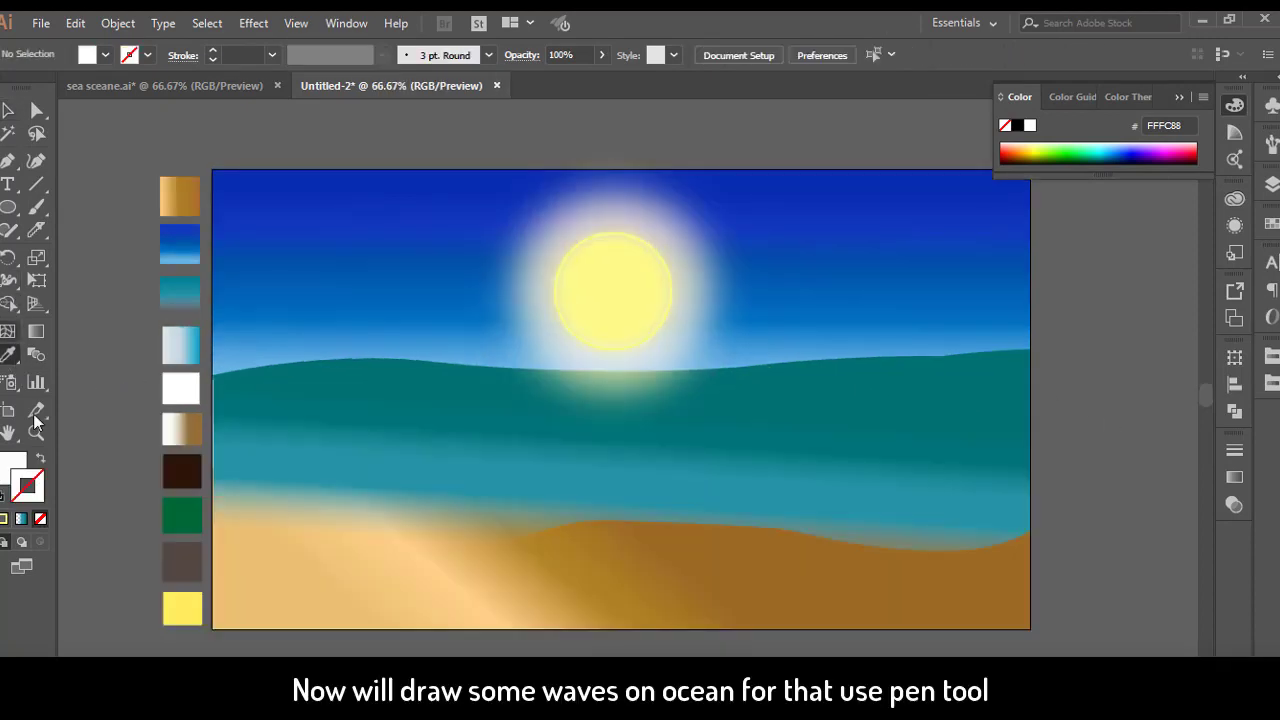
left_click(8, 161)
left_click(220, 378)
left_click_drag(277, 372, 487, 371)
left_click(324, 364)
left_click(421, 370)
left_click(462, 372)
left_click_drag(384, 373, 238, 378)
left_click(384, 372)
left_click(308, 372)
left_click(250, 378)
left_click(8, 112)
left_click(121, 425)
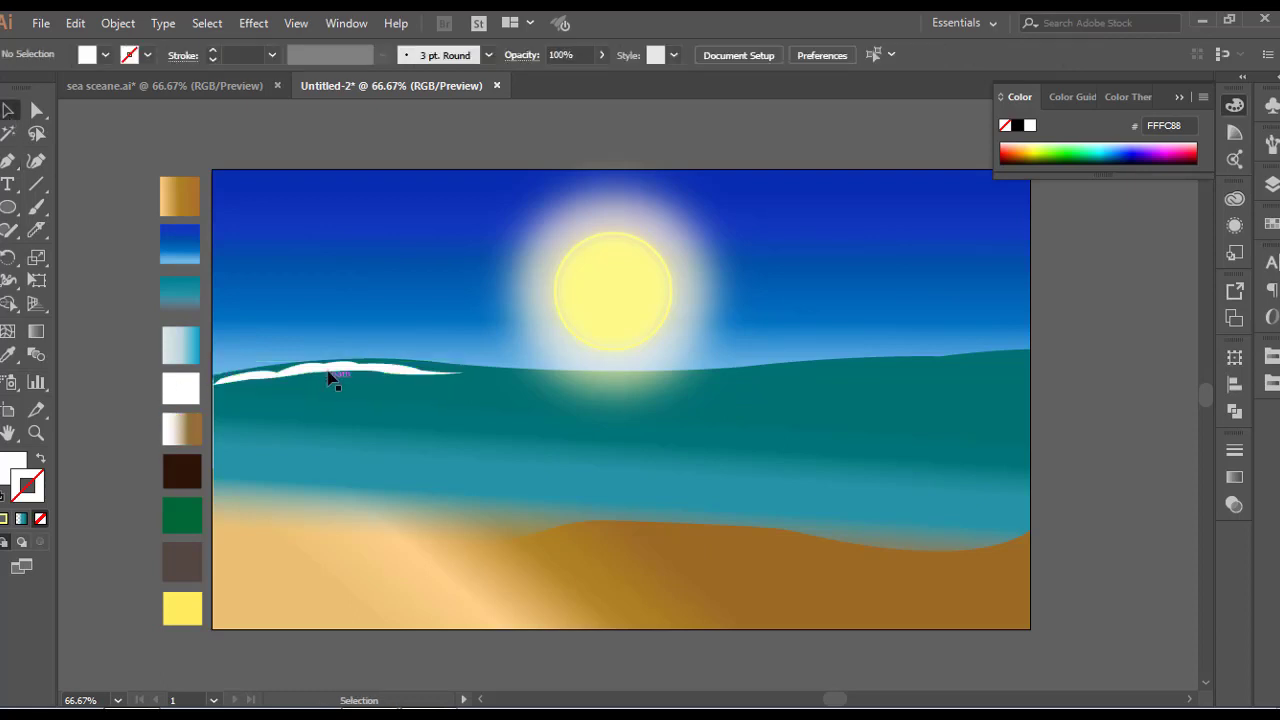
left_click_drag(327, 368, 335, 371)
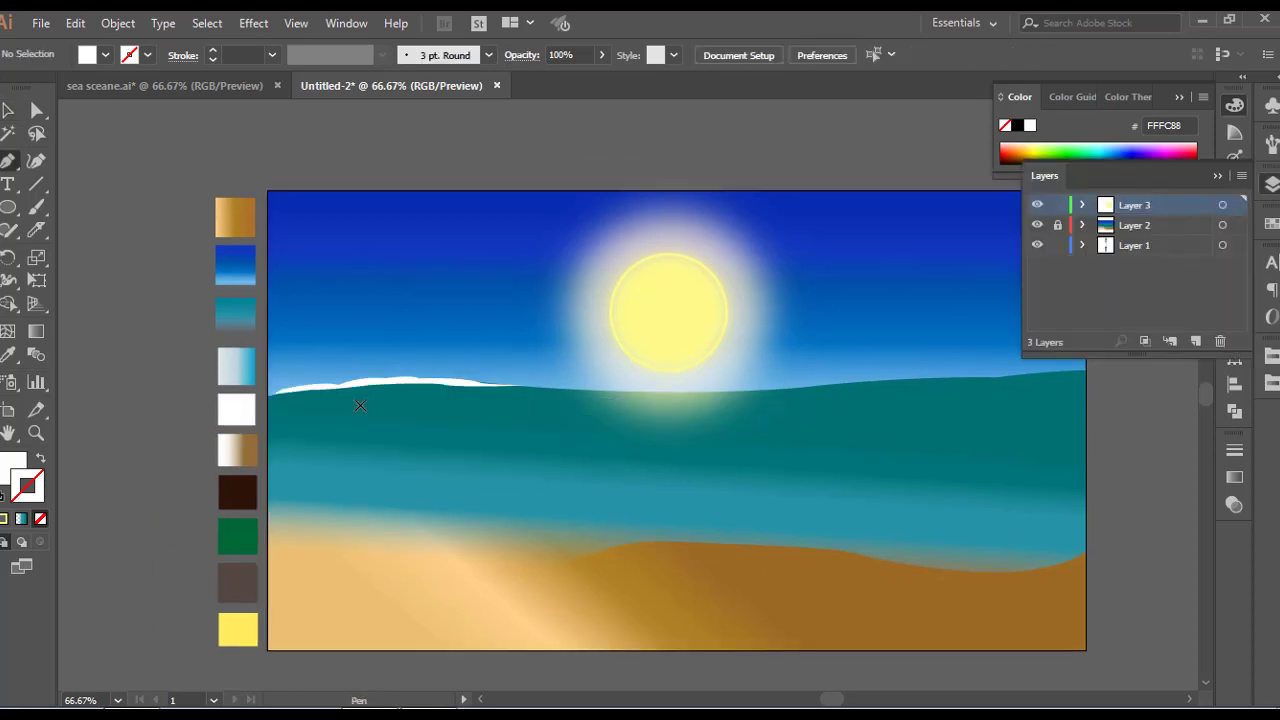
- Draw a second thin white wave with ragged ends just below the first crest using the Pen tool
left_click(362, 400)
left_click_drag(432, 394, 615, 402)
left_click(433, 393)
left_click(481, 396)
left_click(529, 396)
left_click(574, 396)
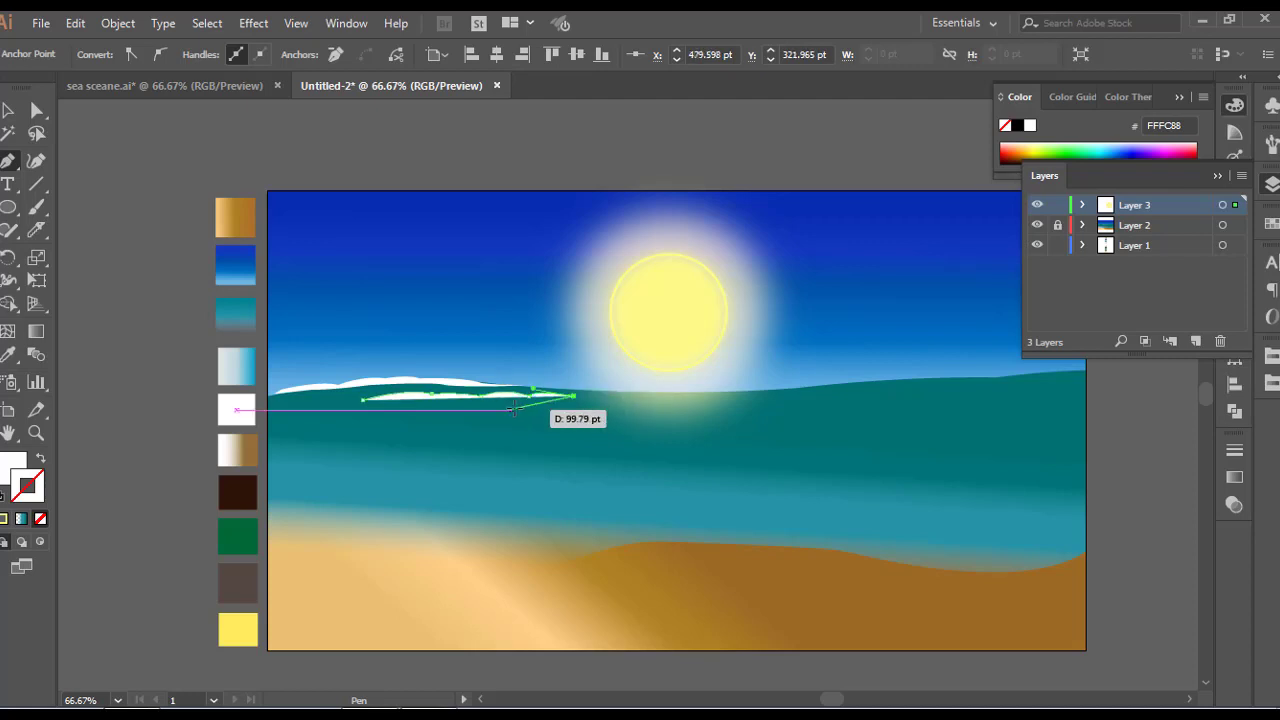
left_click_drag(505, 400, 418, 401)
left_click(505, 400)
left_click(518, 408)
left_click_drag(419, 400, 322, 414)
left_click(399, 400)
left_click(351, 410)
left_click(352, 400)
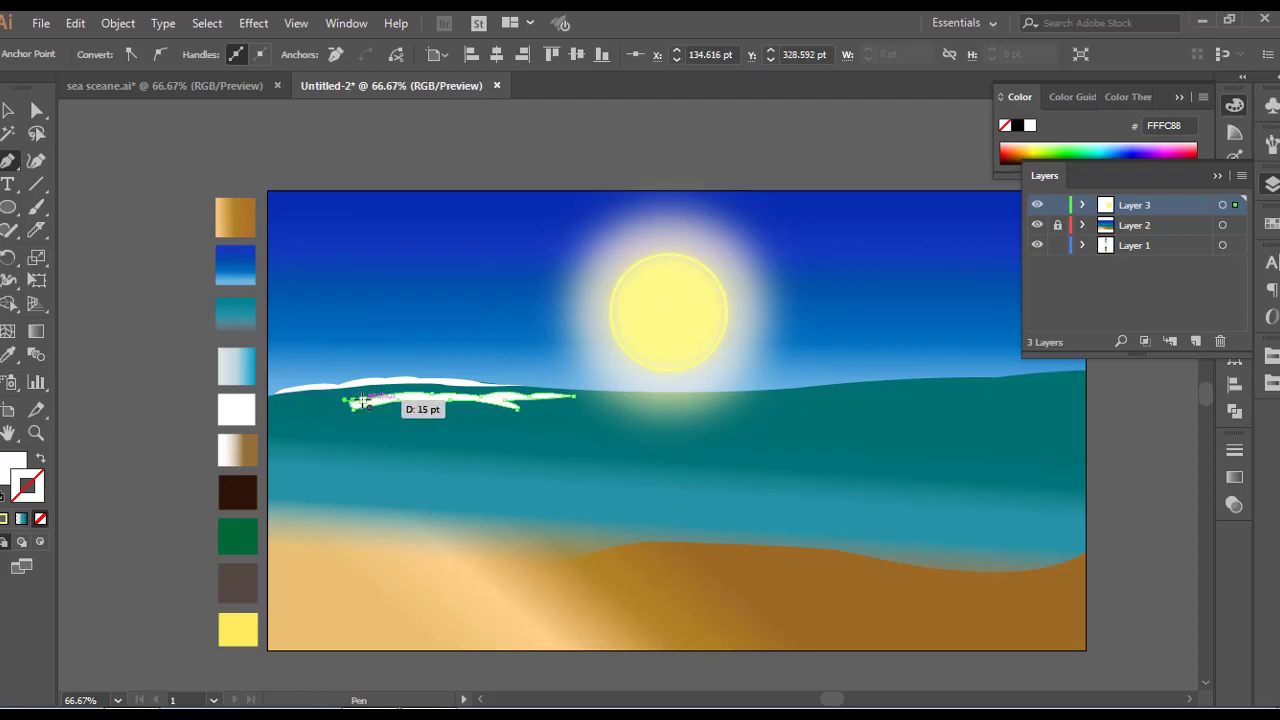
left_click(362, 400)
left_click(8, 110)
left_click(457, 409)
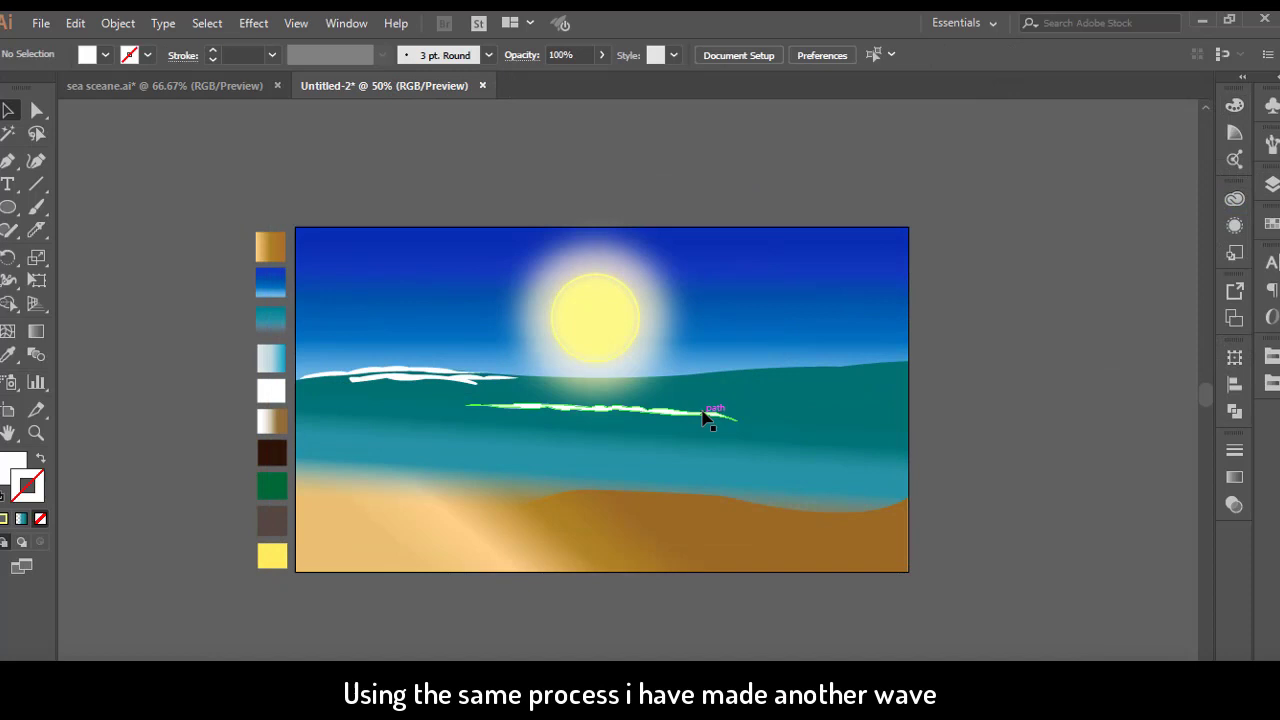
- Shift the long white mid-ocean wave slightly left and down and fill it with the sampled teal gradient swatch
left_click_drag(706, 417, 643, 425)
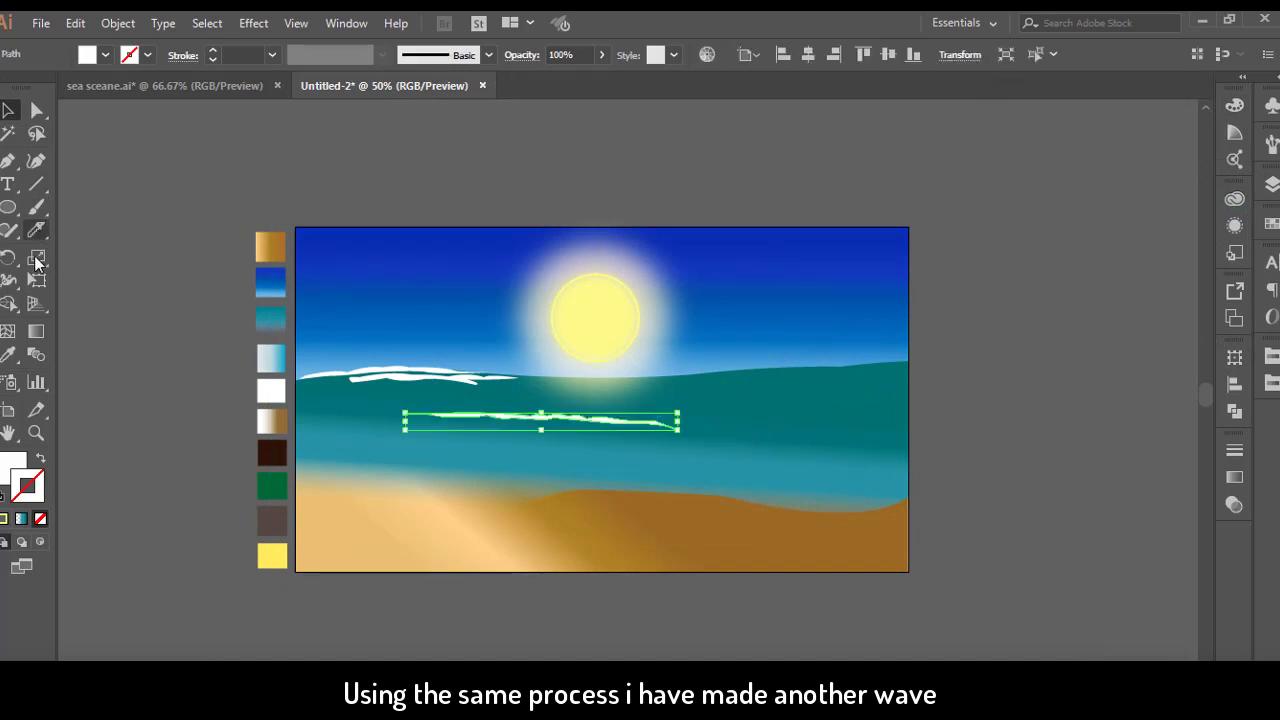
left_click(6, 358)
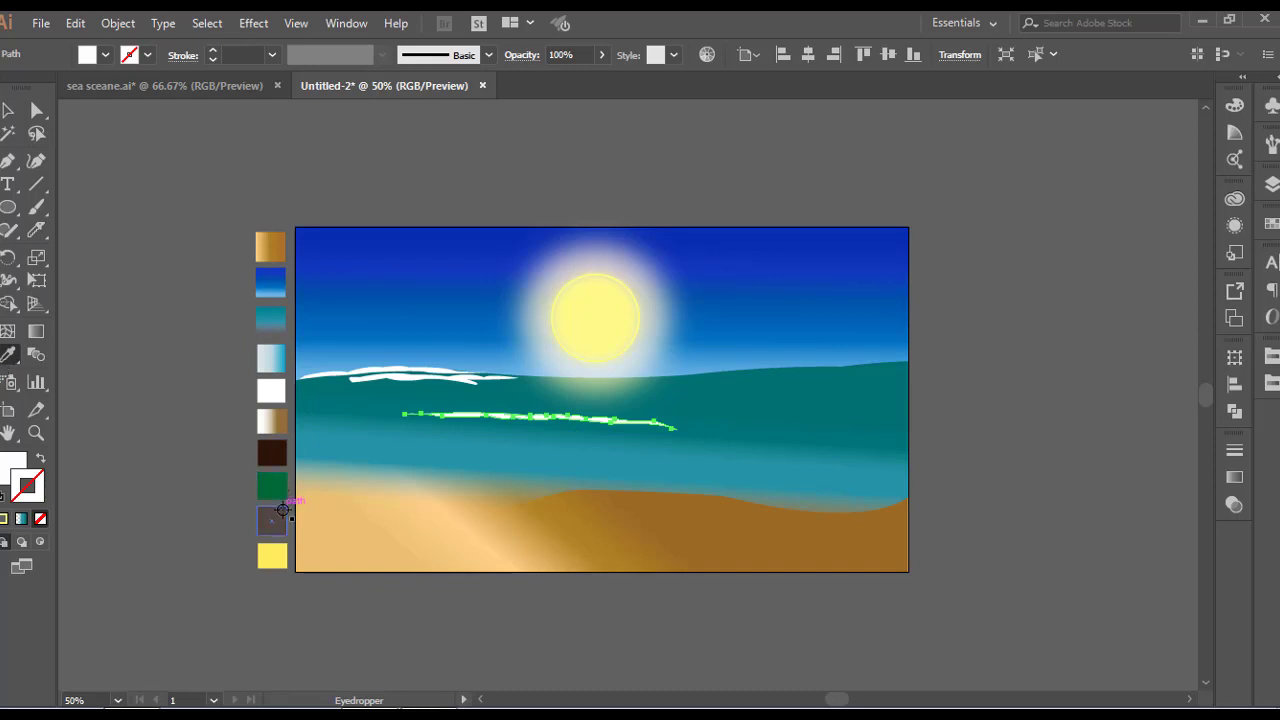
left_click(264, 322)
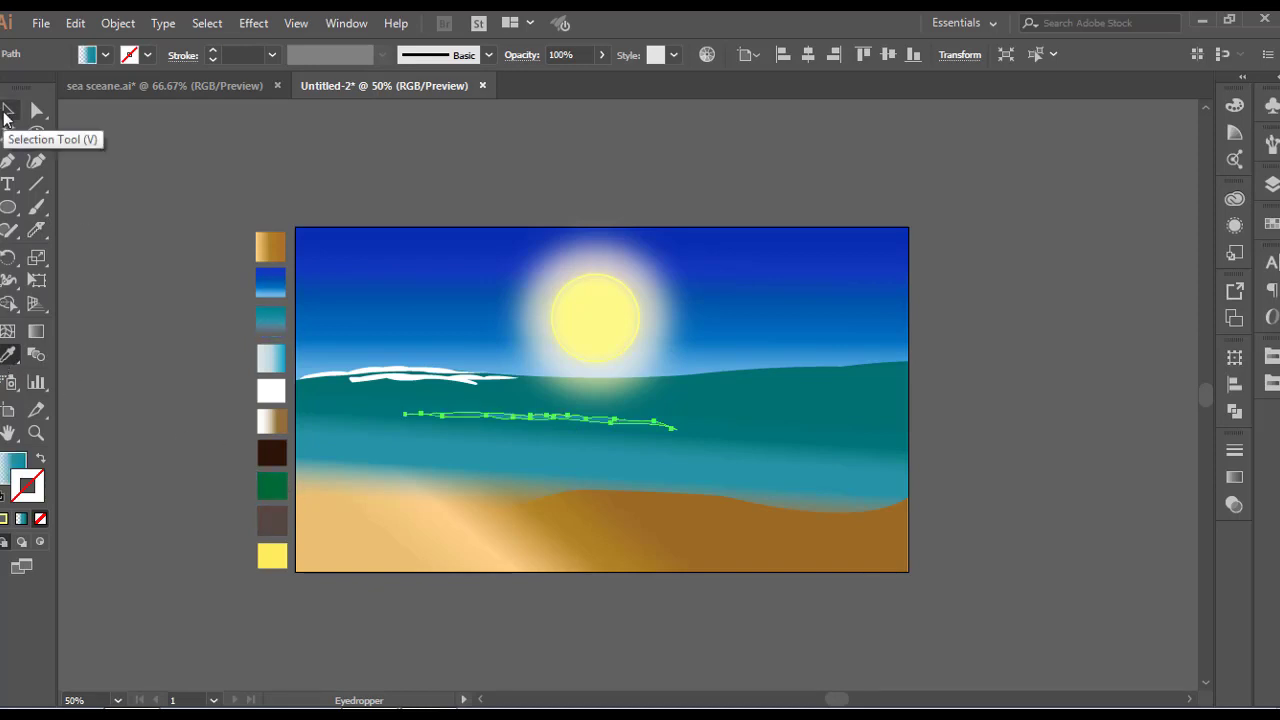
left_click(7, 112)
left_click(218, 355)
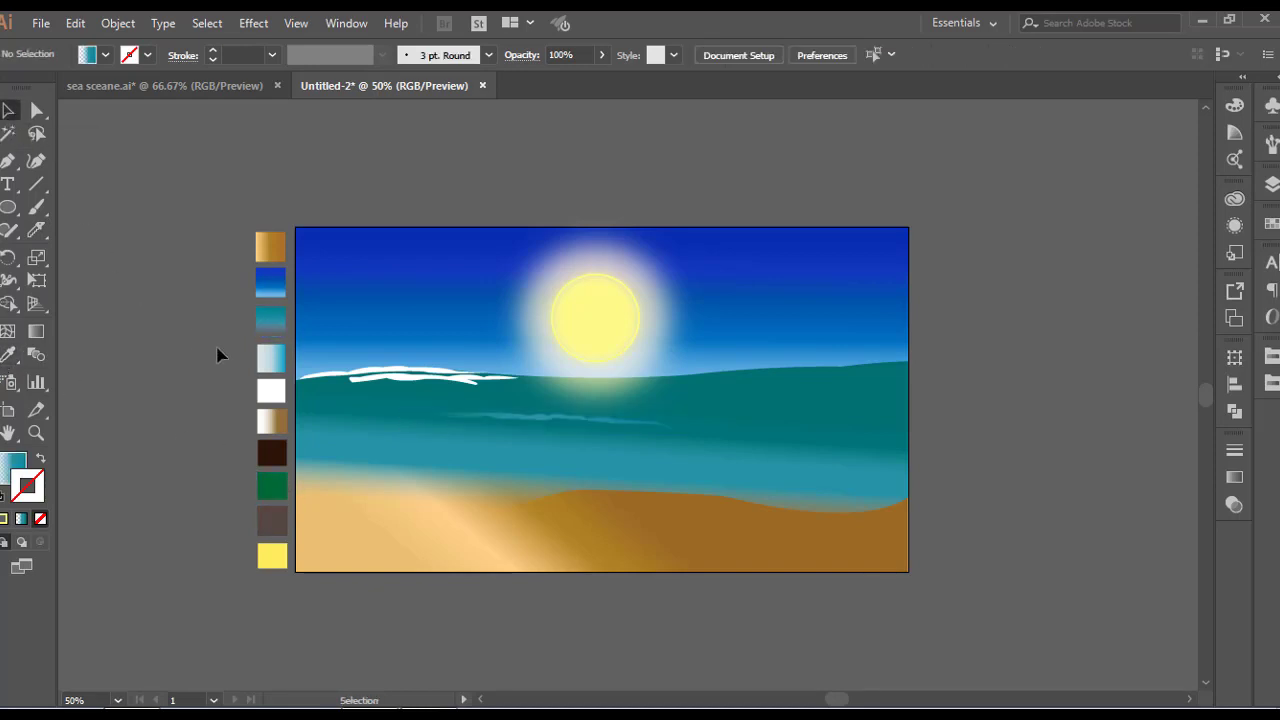
- Duplicate the teal gradient swatch above the palette column and add a white stop at about 36%, moving the inner teal stop to about 81%
left_click(552, 428)
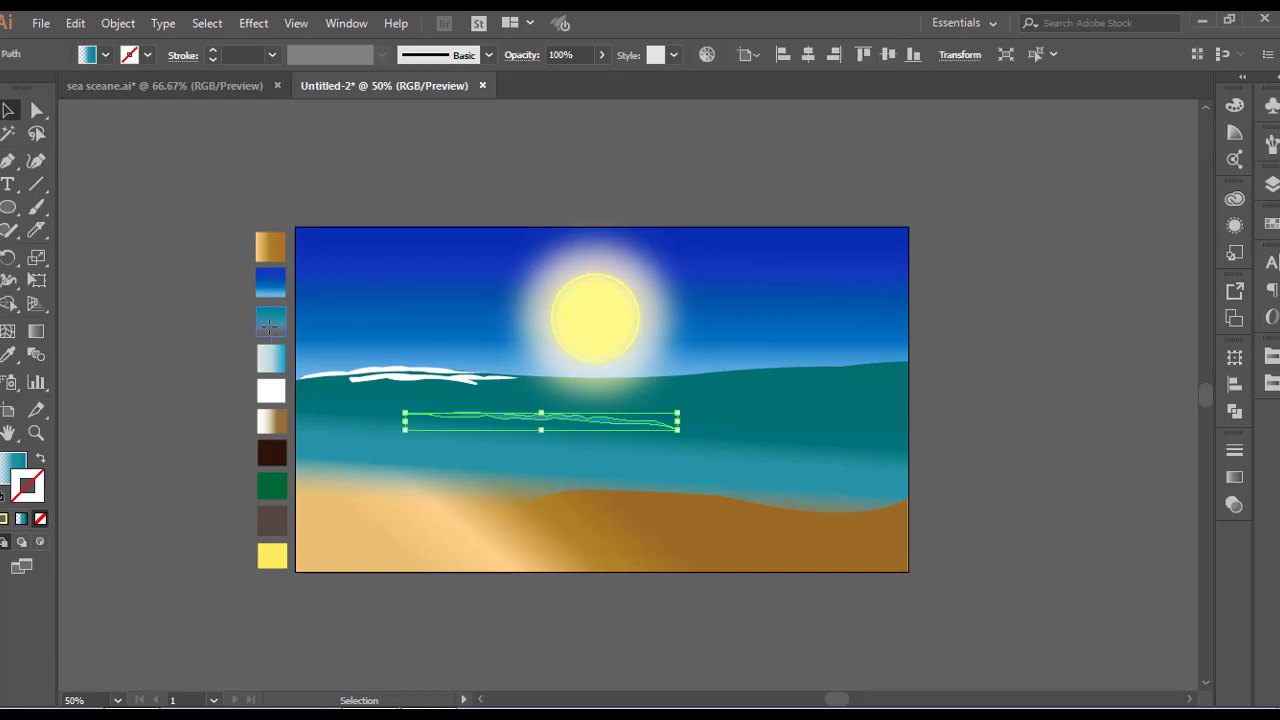
left_click_drag(269, 325, 268, 216)
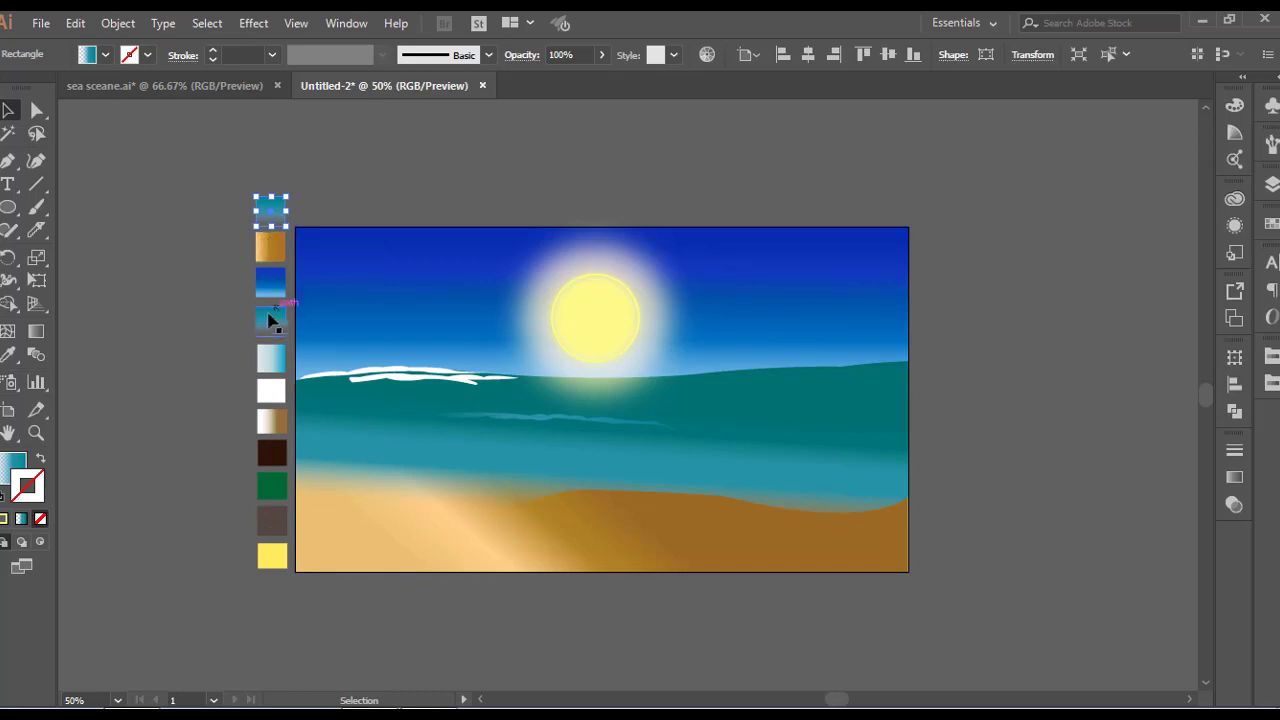
left_click(1234, 477)
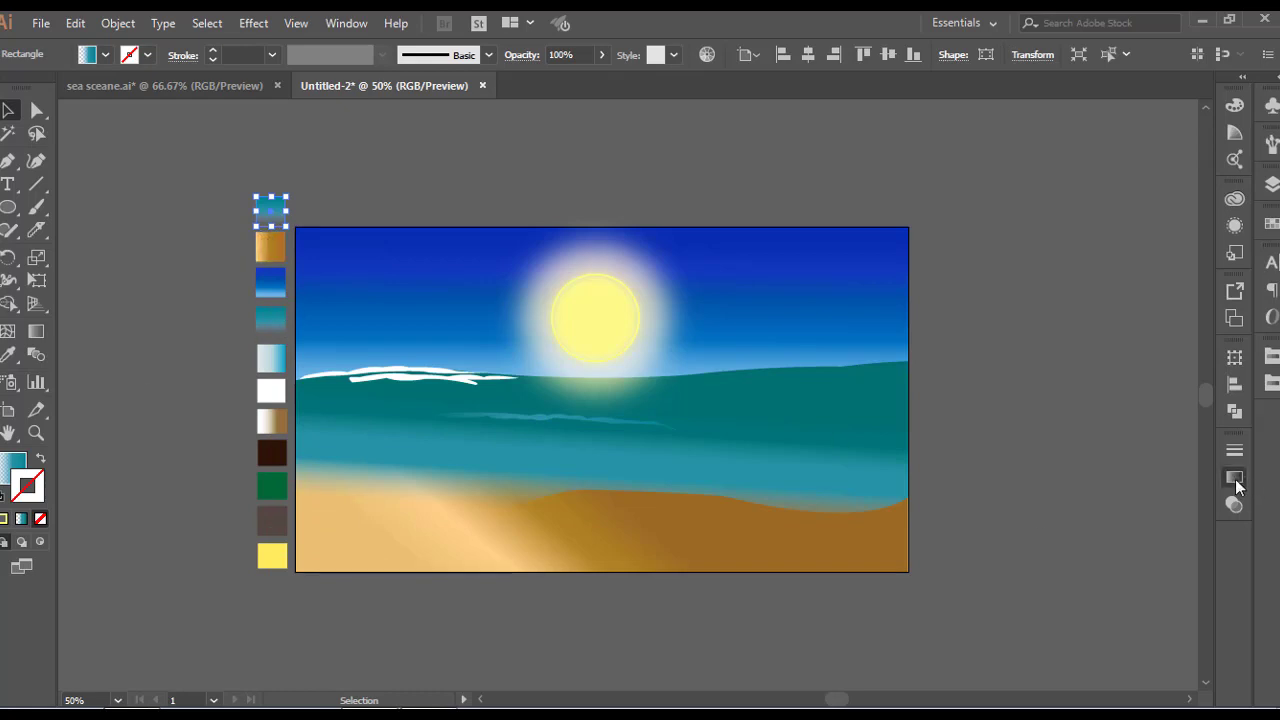
left_click(1270, 225)
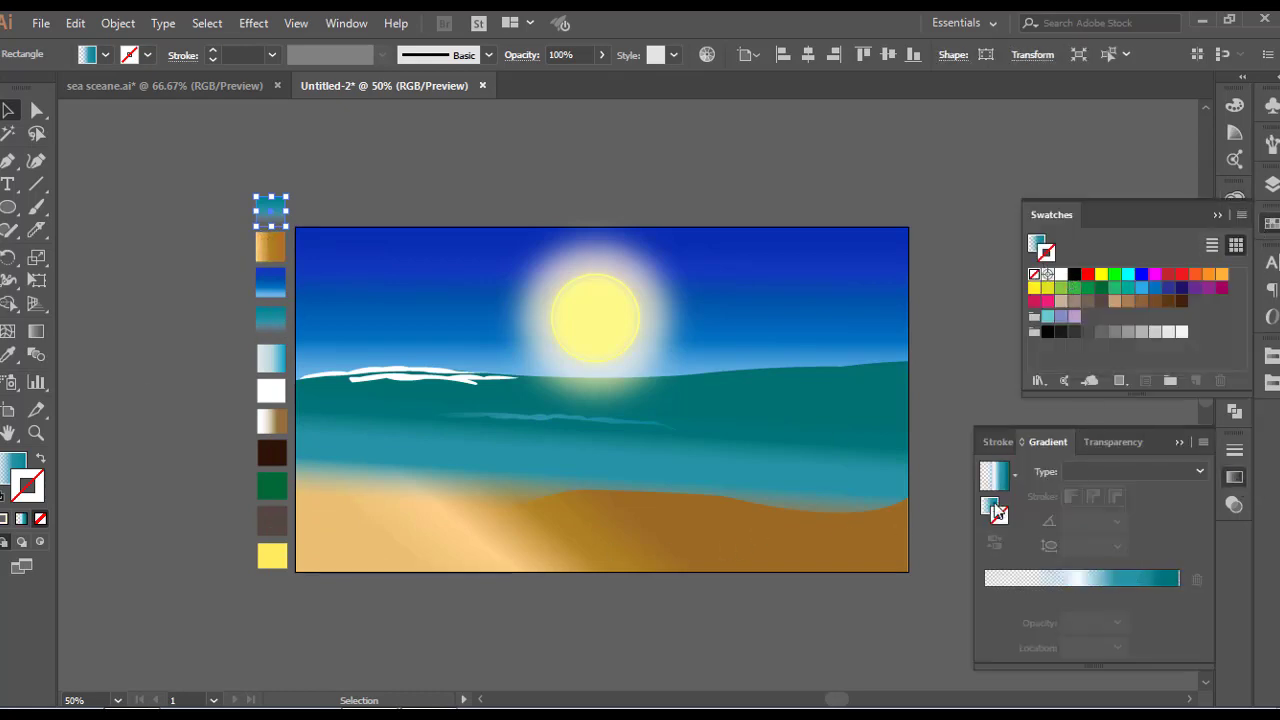
left_click(997, 512)
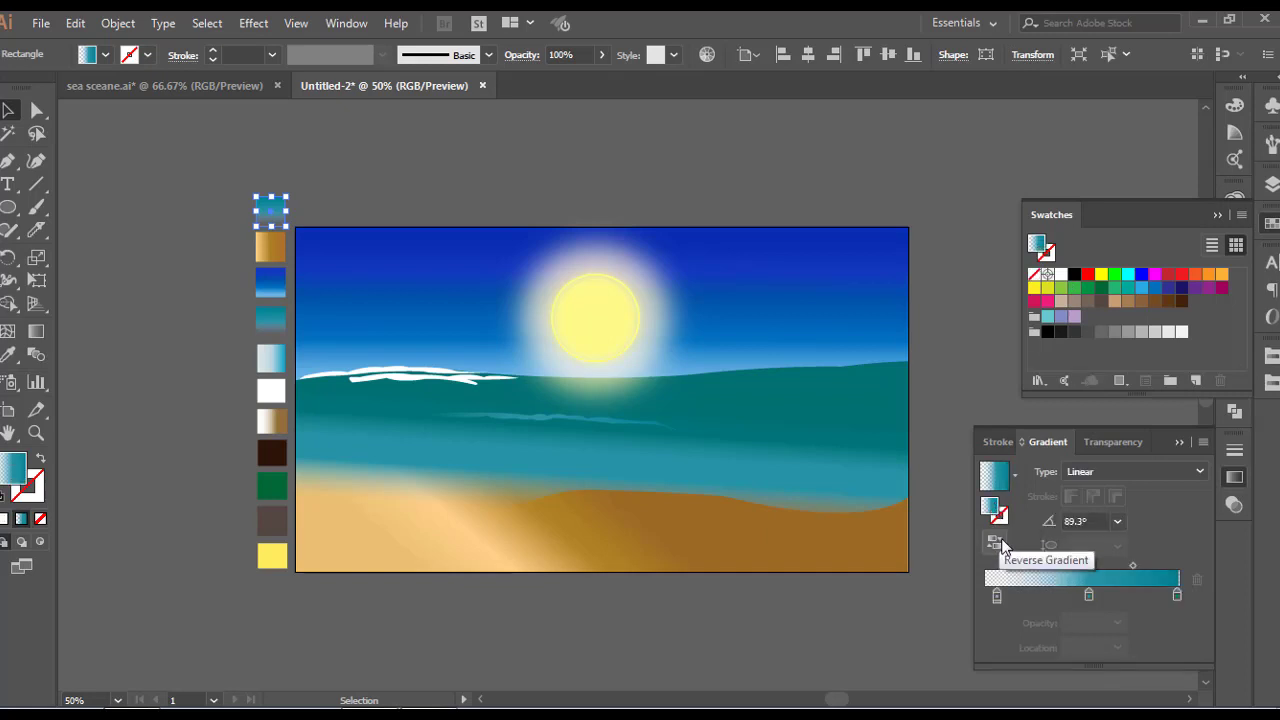
left_click(1058, 575)
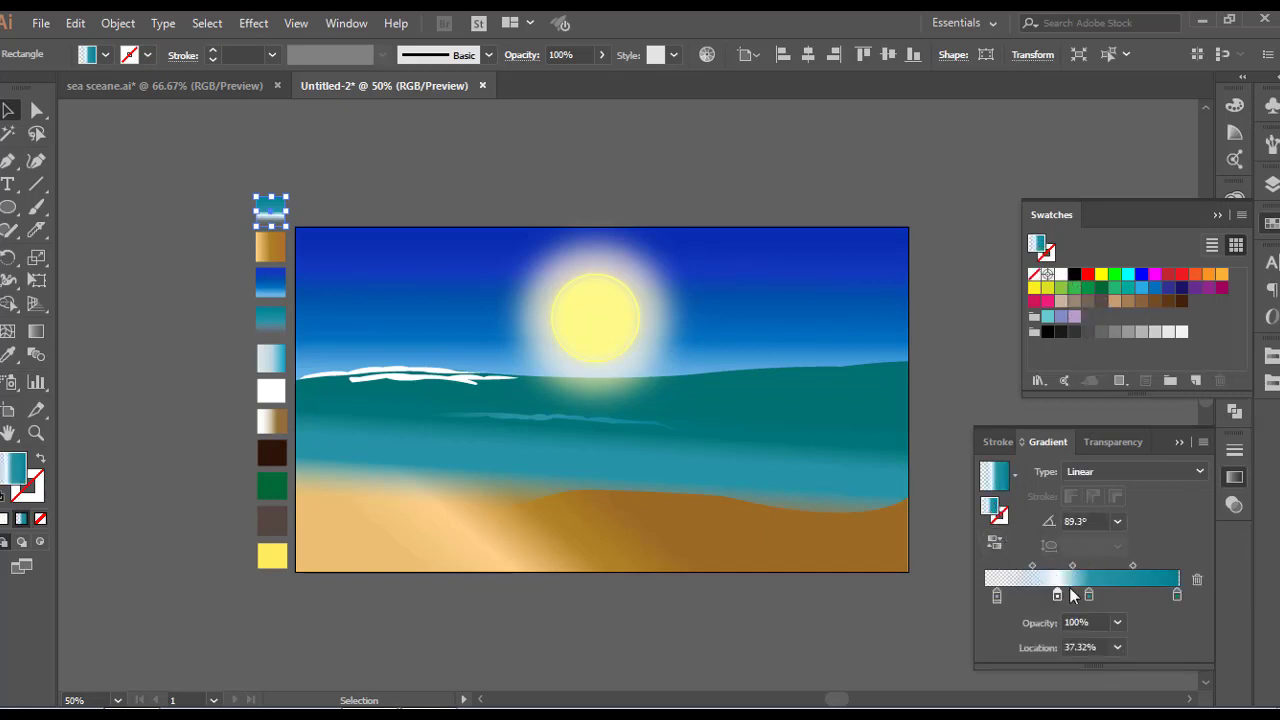
left_click_drag(1089, 595, 1109, 595)
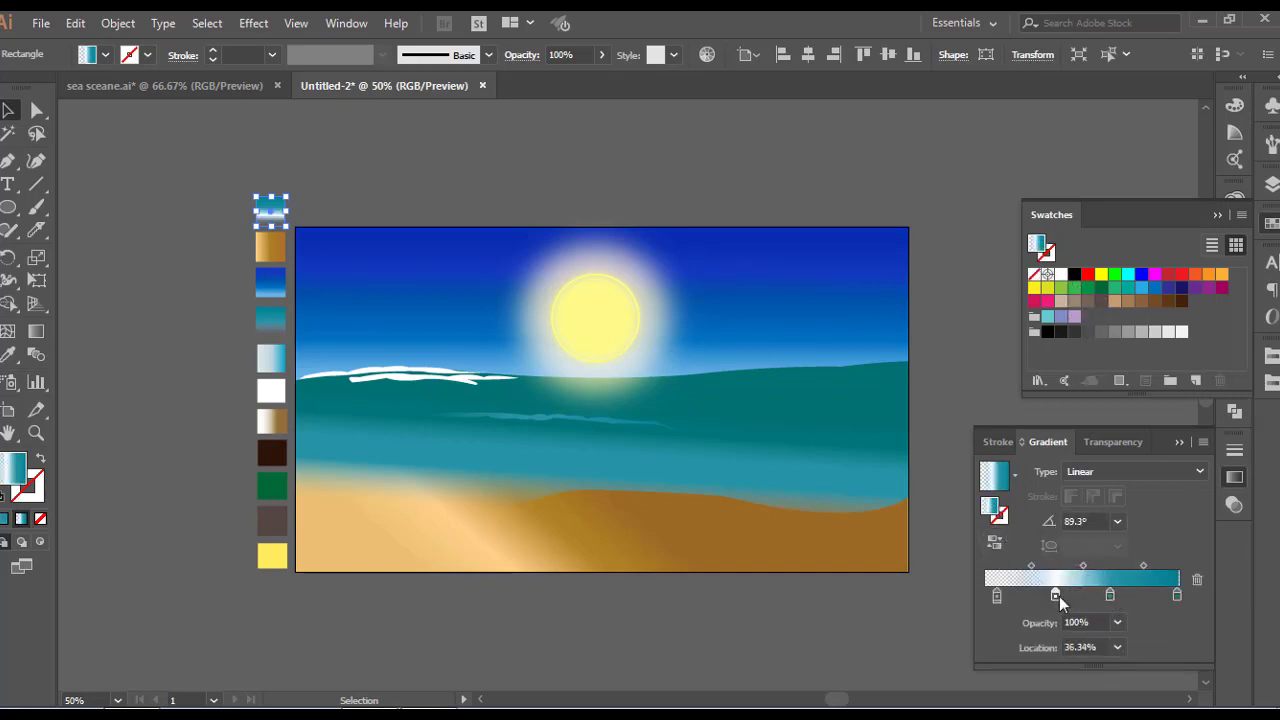
left_click_drag(997, 596, 989, 596)
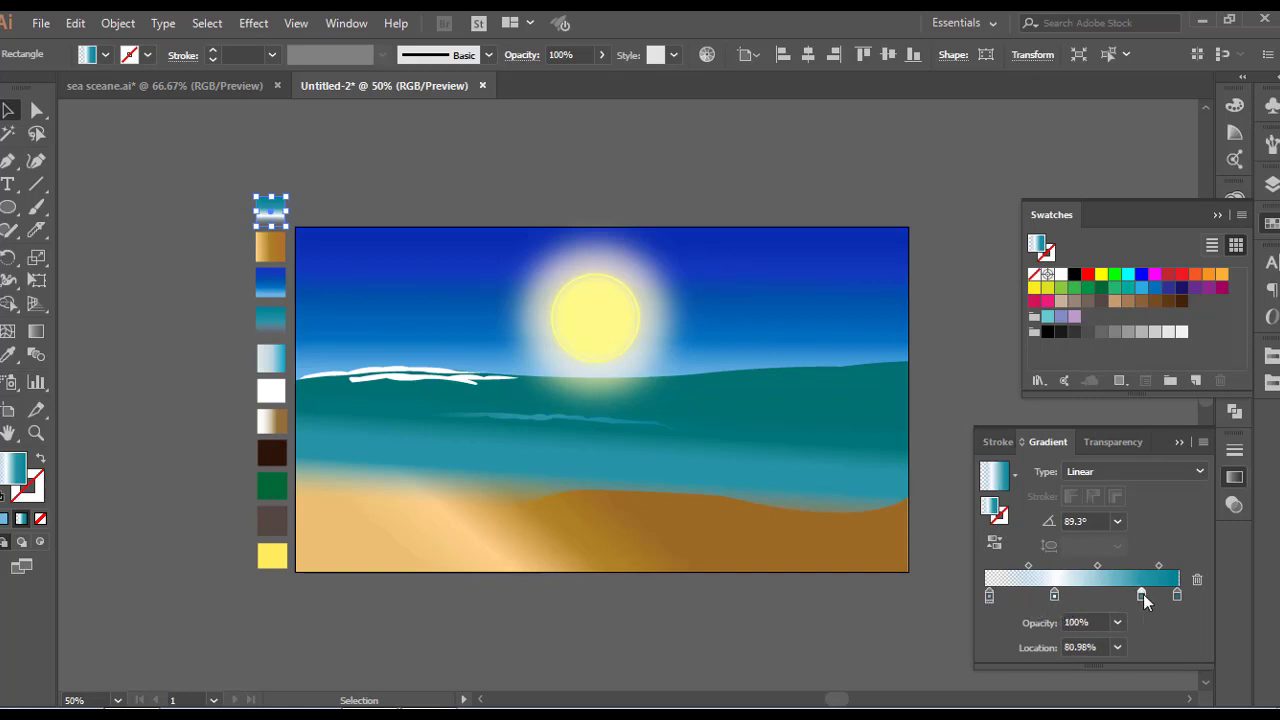
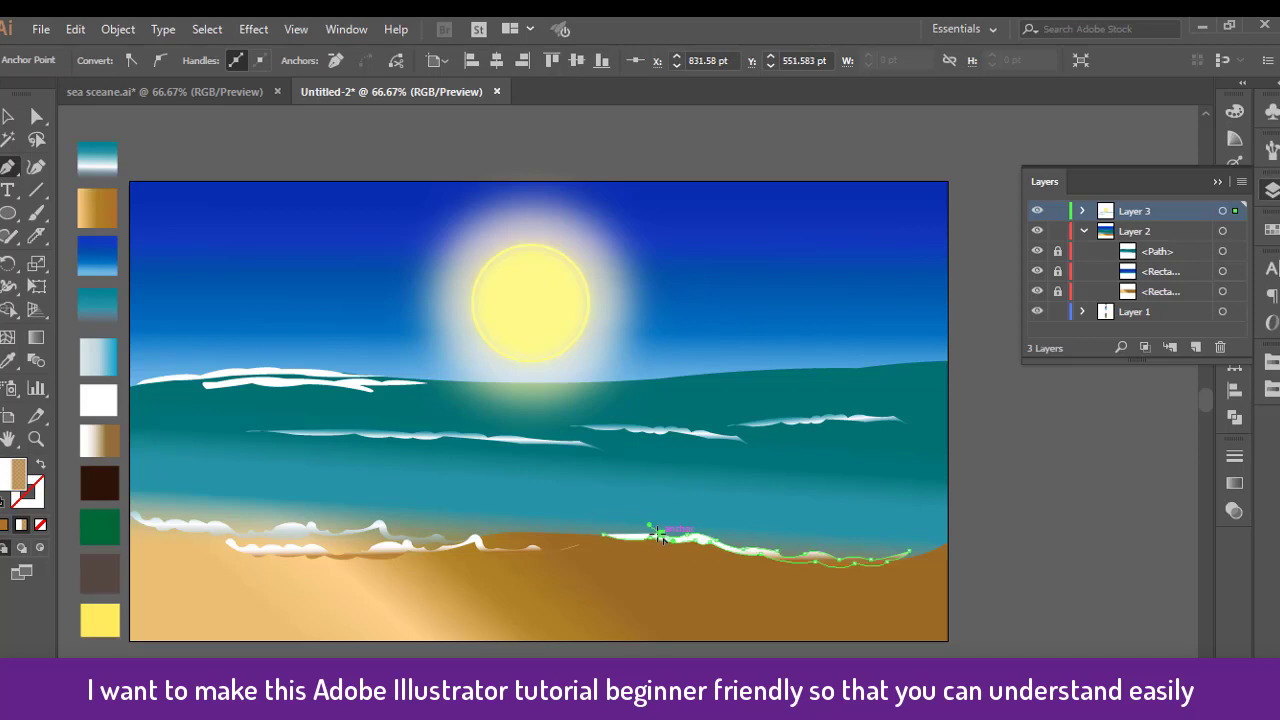
- Finish and close the wavy foam shape along the right part of the shoreline with the Pen tool
mouse_move(654, 533)
left_mouse_down()
mouse_move(628, 538)
mouse_move(639, 533)
left_mouse_up()
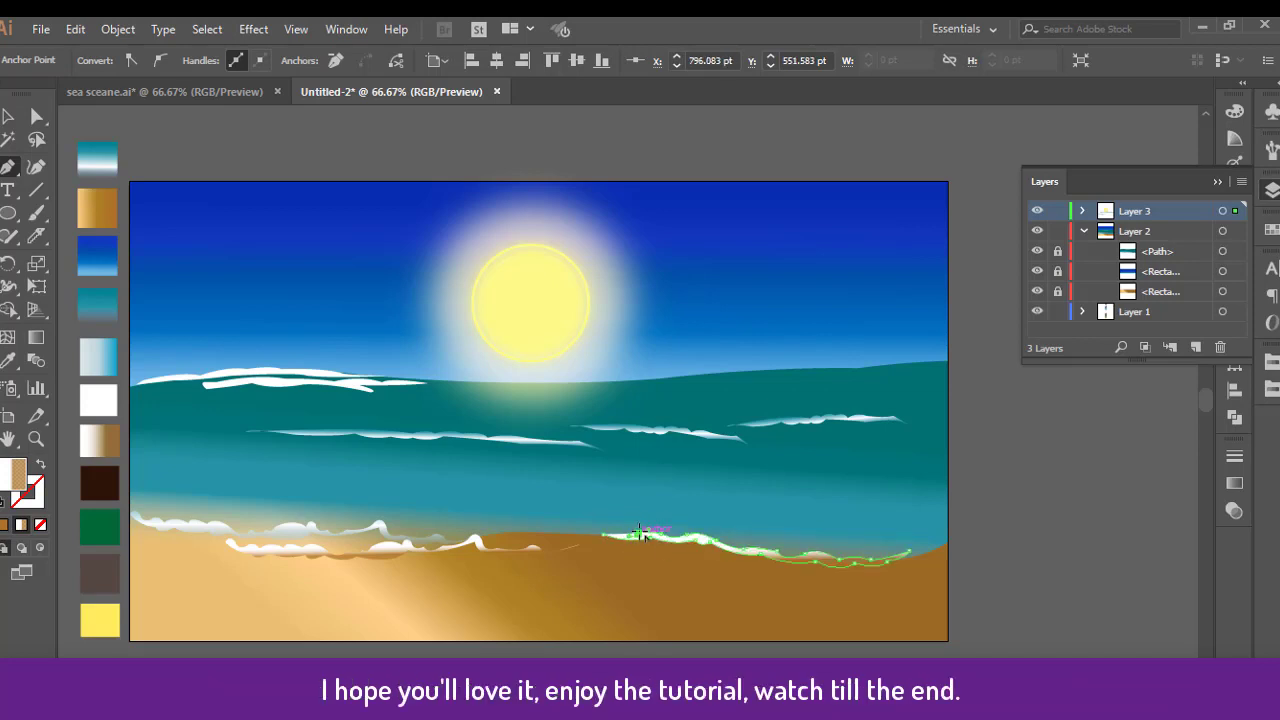
left_click(619, 534)
left_click(604, 535)
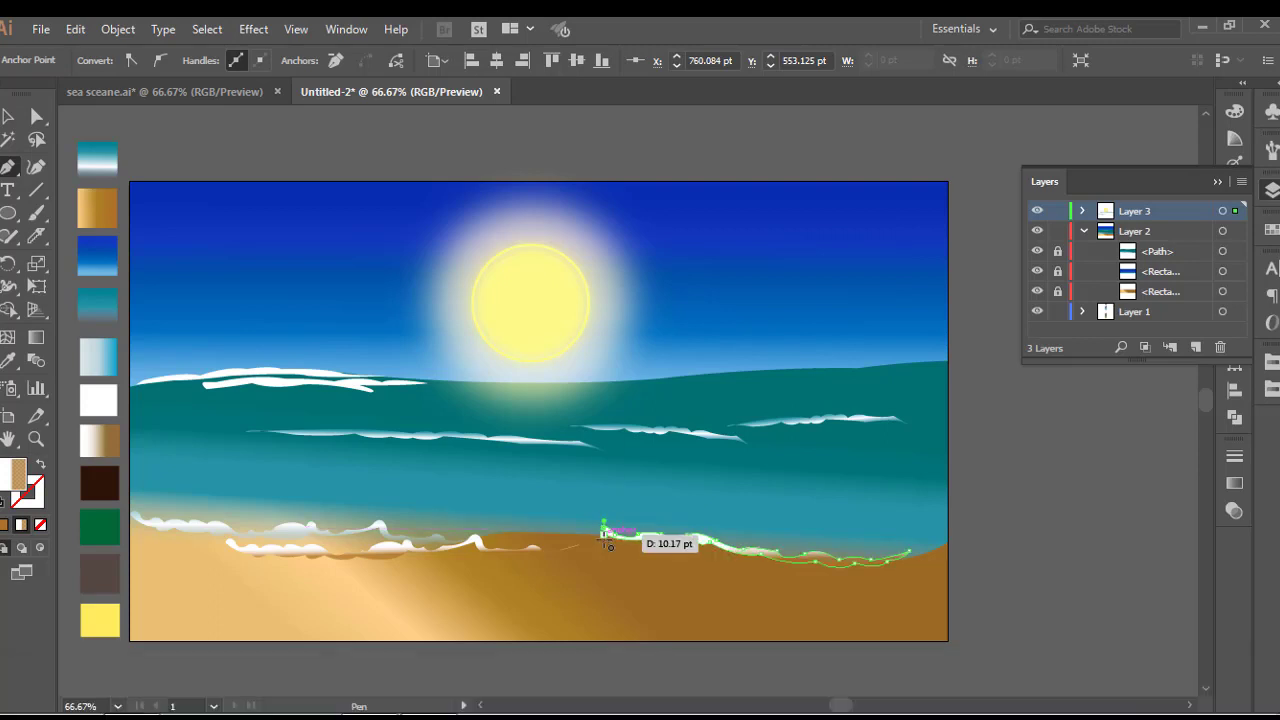
left_click(9, 119)
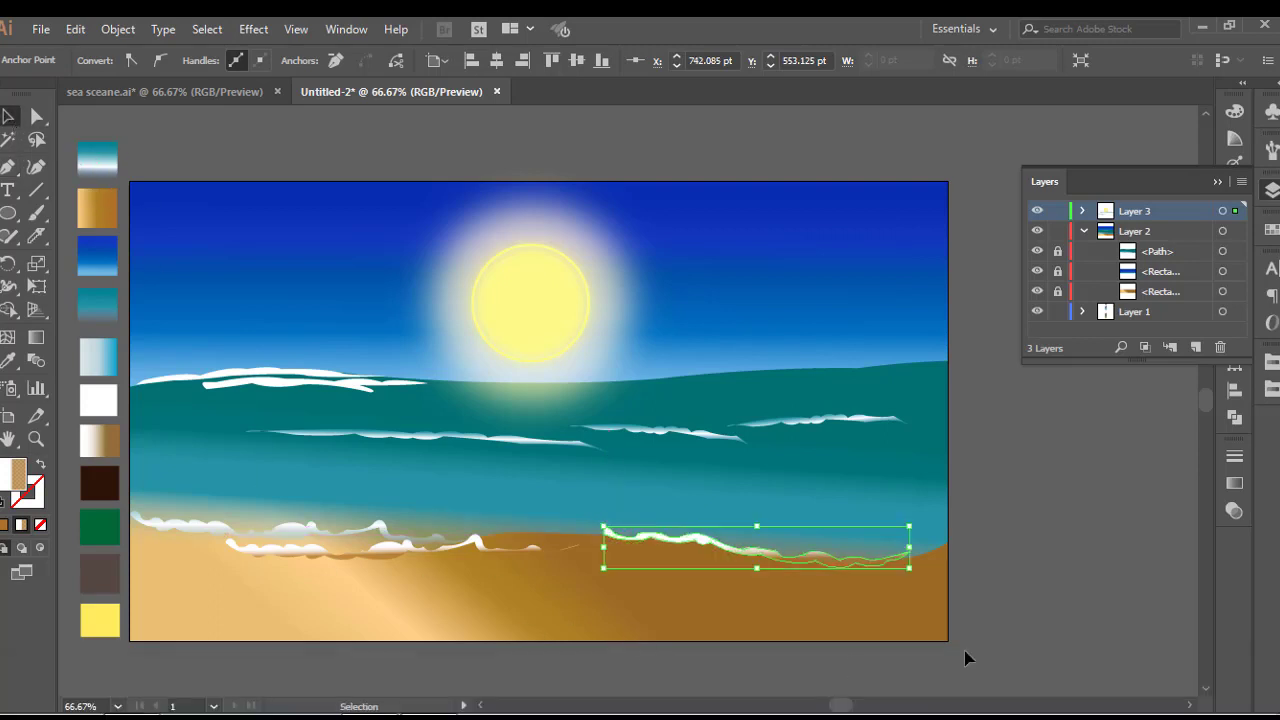
left_click(1022, 622)
- Angle the right shoreline foam's gradient nearly vertically, running from white above down to the sand tone below, with the Gradient tool
left_click(812, 565)
left_click(33, 335)
left_click_drag(736, 510, 738, 574)
left_click_drag(755, 510, 750, 589)
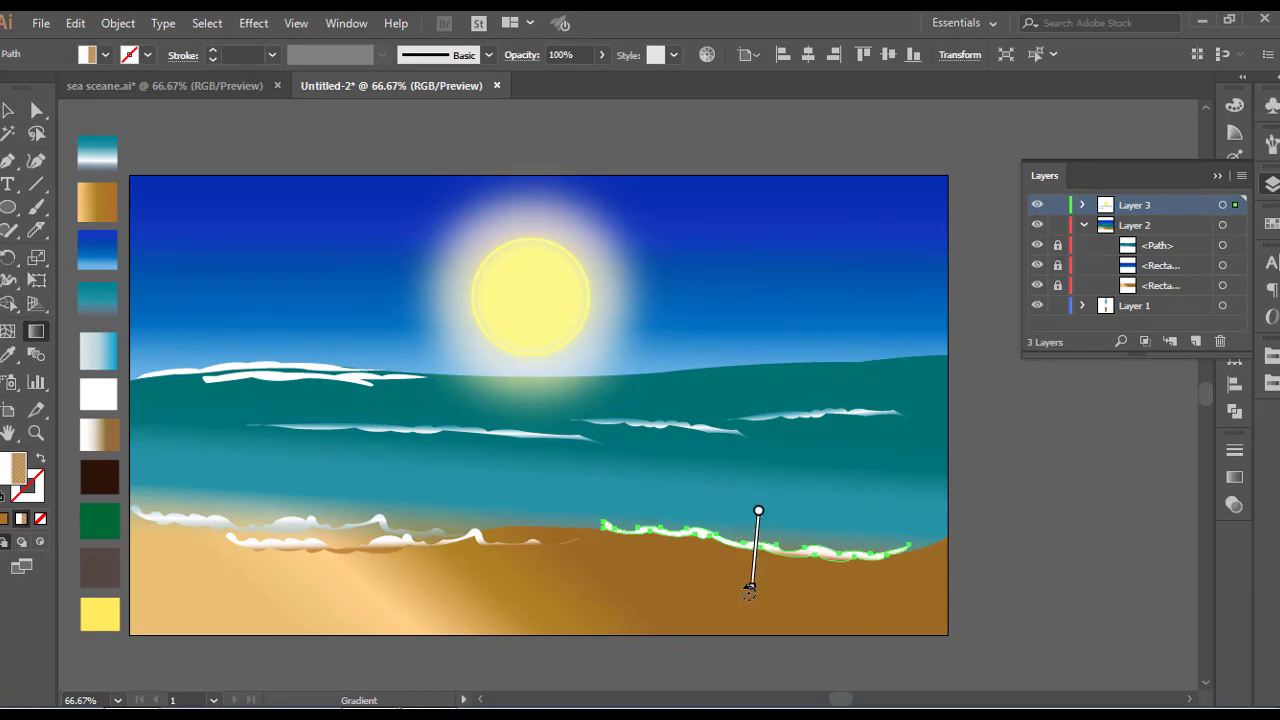
left_click_drag(763, 505, 745, 581)
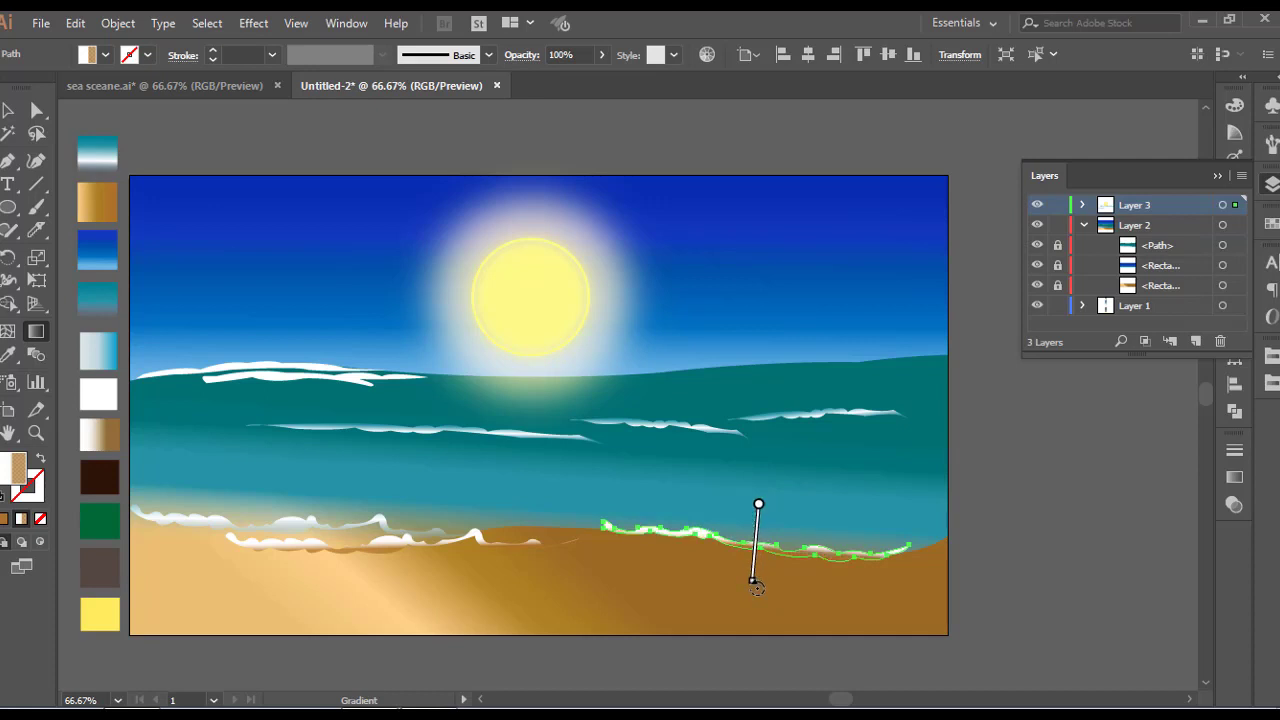
key("v")
left_click(1050, 530)
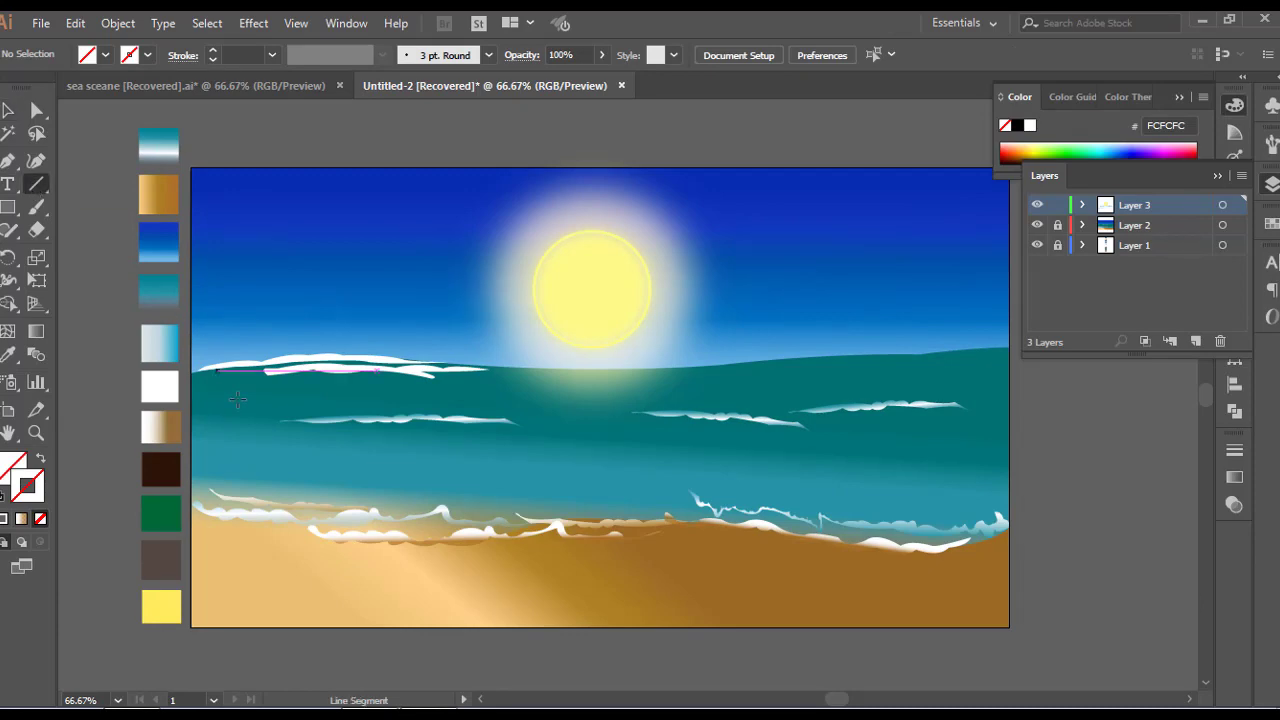
- Draw a short horizontal white line on the water just below the left horizon crest with the Line Segment tool
left_click(4, 518)
scroll(523, 414, "up", 1)
scroll(516, 424, "down", 1)
left_click_drag(209, 395, 278, 394)
left_click(13, 118)
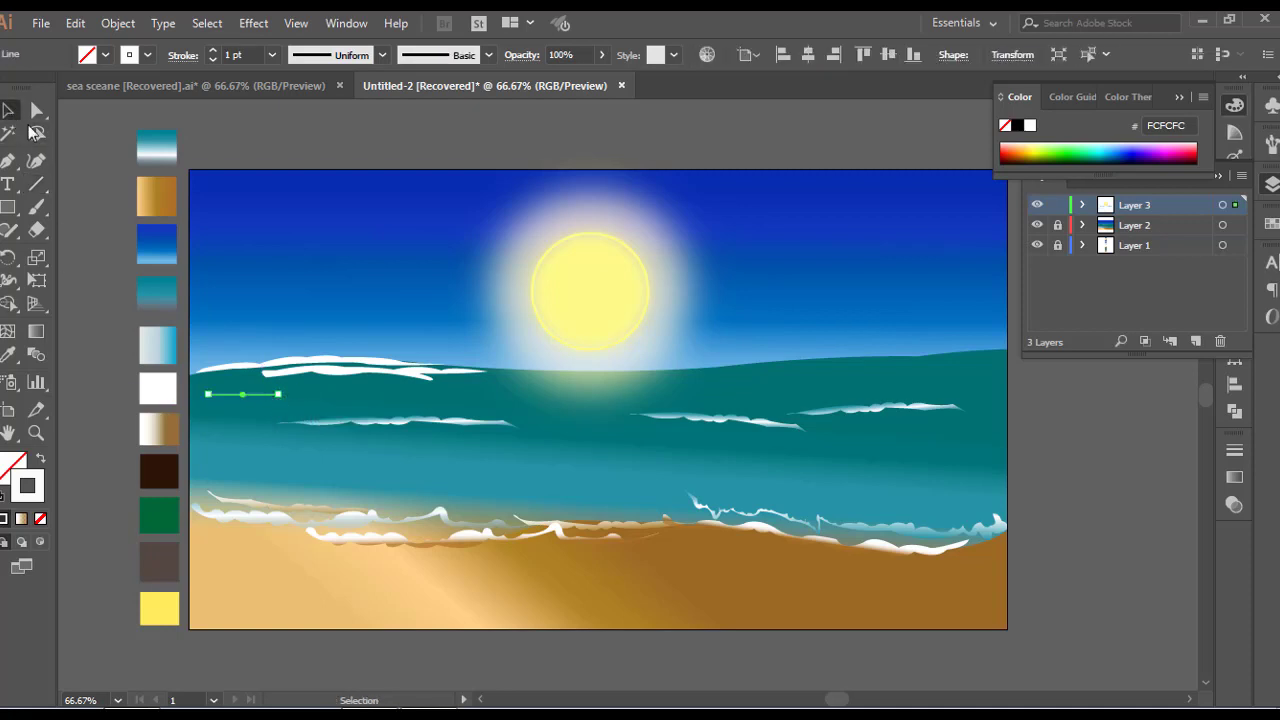
- Set the short white line's stroke weight to 3 pt and apply Width Profile 2
scroll(242, 55, "up", 2)
left_click(381, 56)
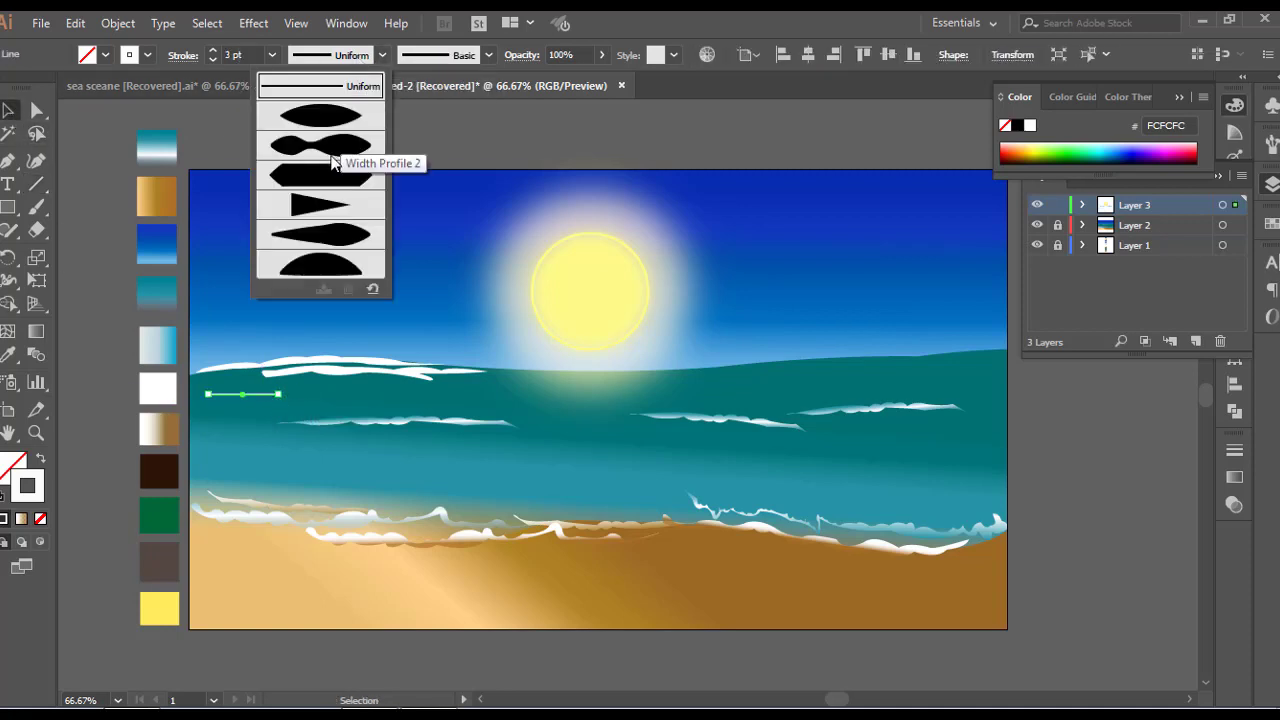
left_click(325, 150)
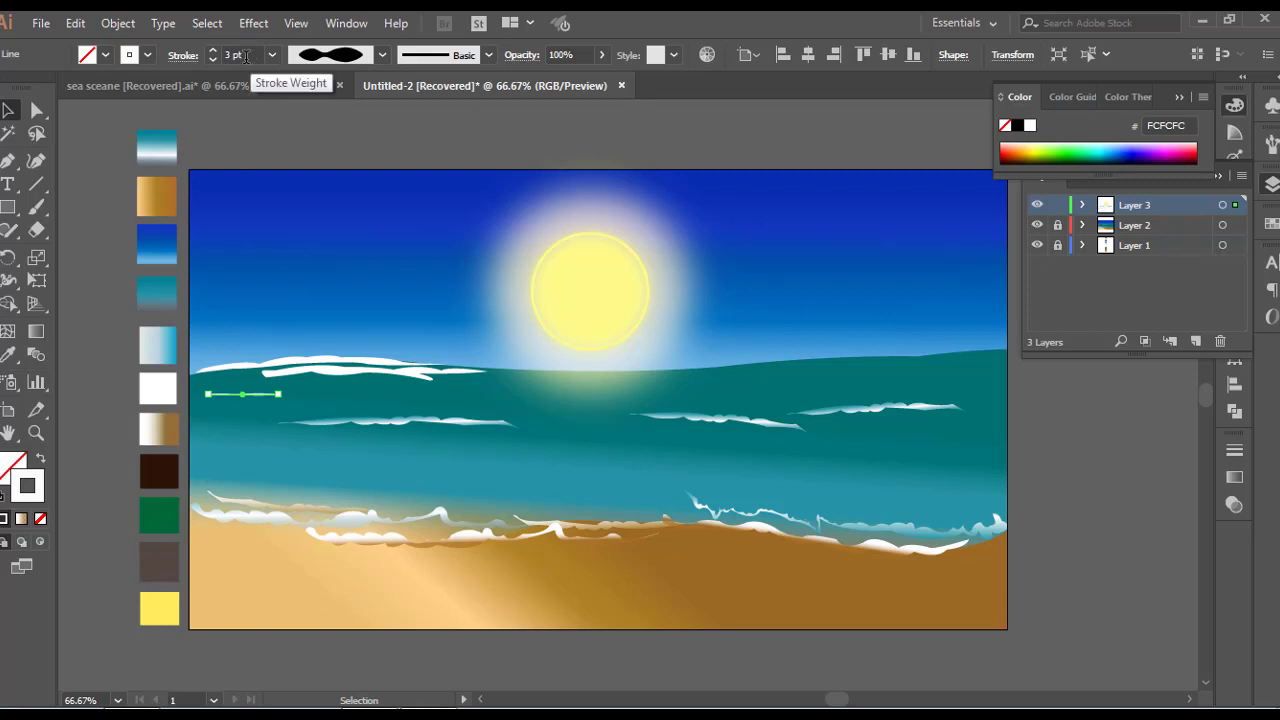
- Duplicate the white dash into staggered rows of glints over the left part of the ocean and group them
left_click(105, 237)
left_click_drag(255, 402, 423, 420)
left_click(96, 321)
left_click(78, 384)
left_click(228, 424)
left_click(243, 399)
left_click(280, 446)
left_click(342, 418)
left_click(437, 483)
right_click(425, 418)
left_click(480, 162)
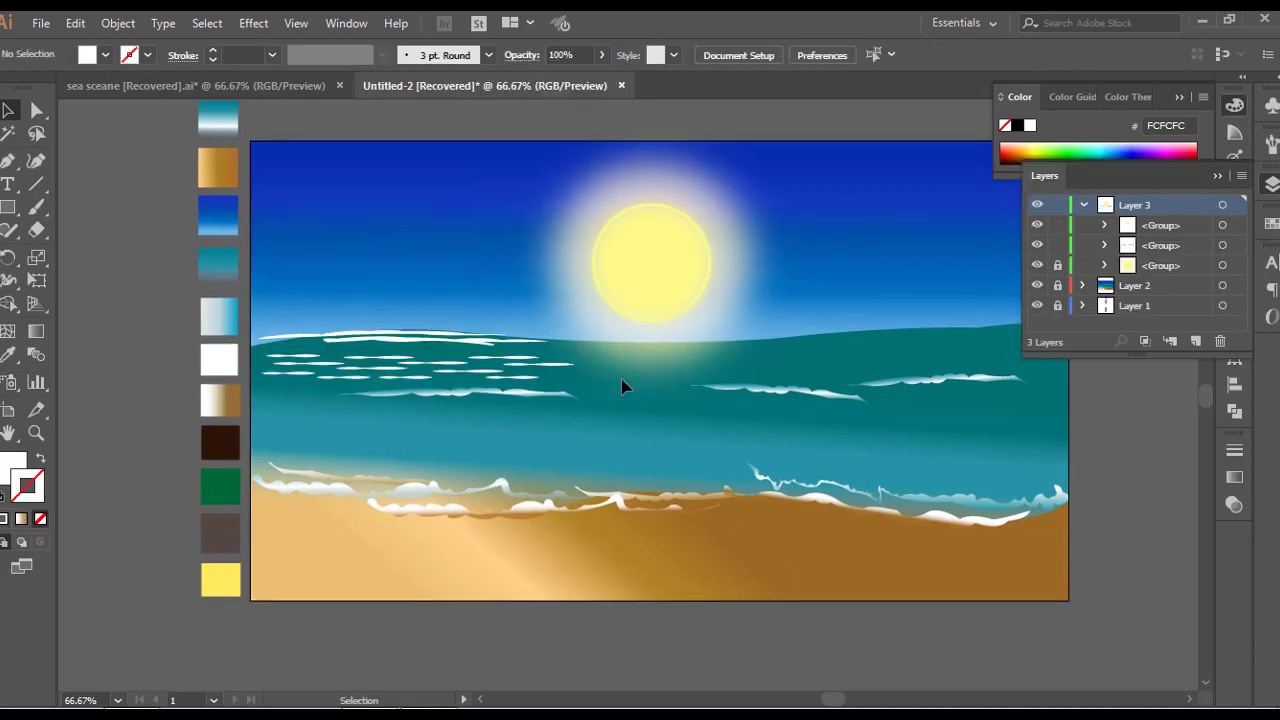
- Lock the wave group and spread copies of the glint rows across the middle and right of the ocean, tinted cream F7E4CB
left_click(1058, 245)
left_click(449, 366)
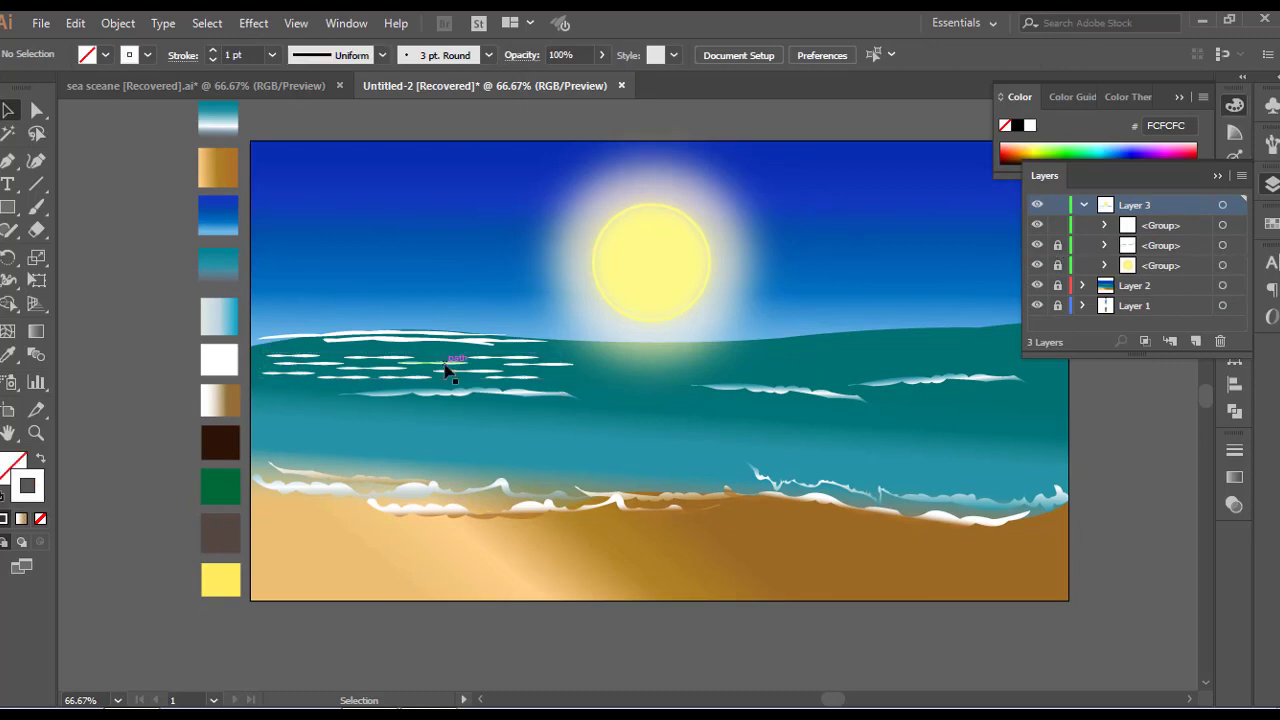
left_click_drag(449, 366, 391, 349)
left_click(654, 443)
left_click(686, 370)
left_click(851, 486)
left_click(838, 370)
left_click(805, 461)
left_click(677, 470)
left_click(779, 430)
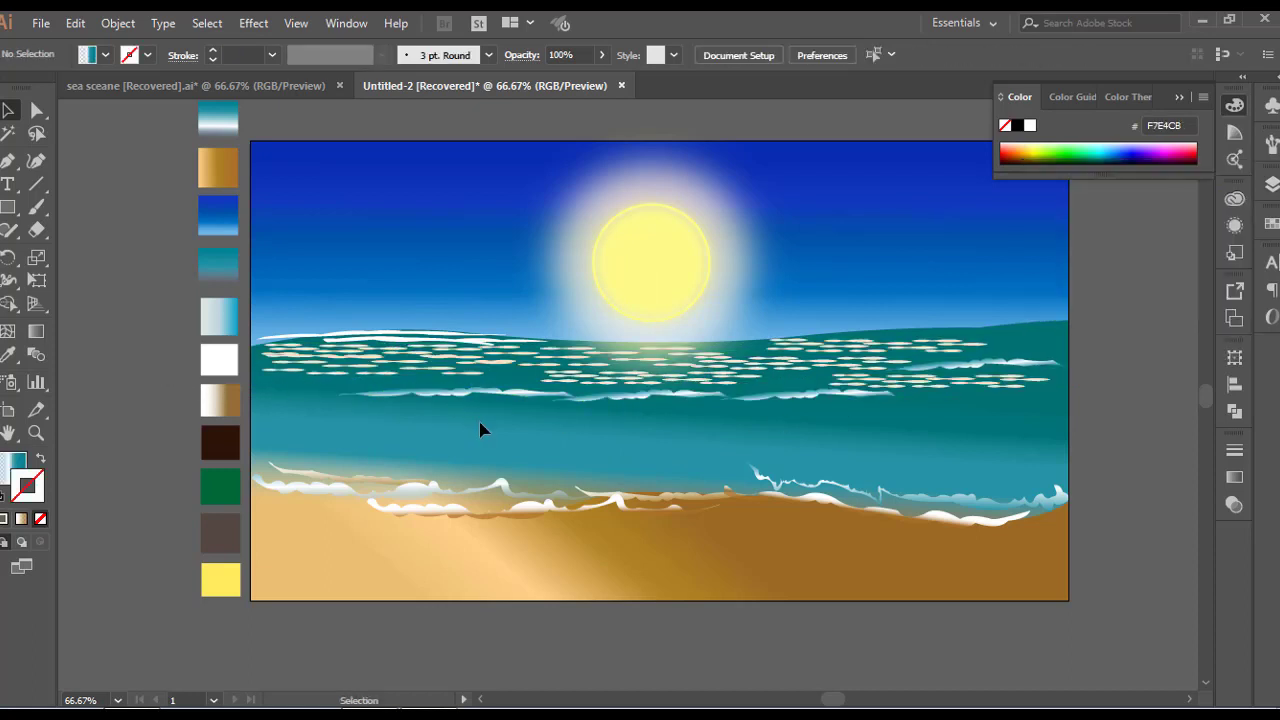
- Sample the dark brown swatch as the fill and draw a curved boat hull below the artboard with the Pen tool
scroll(484, 424, "up", 1)
left_click(1179, 97)
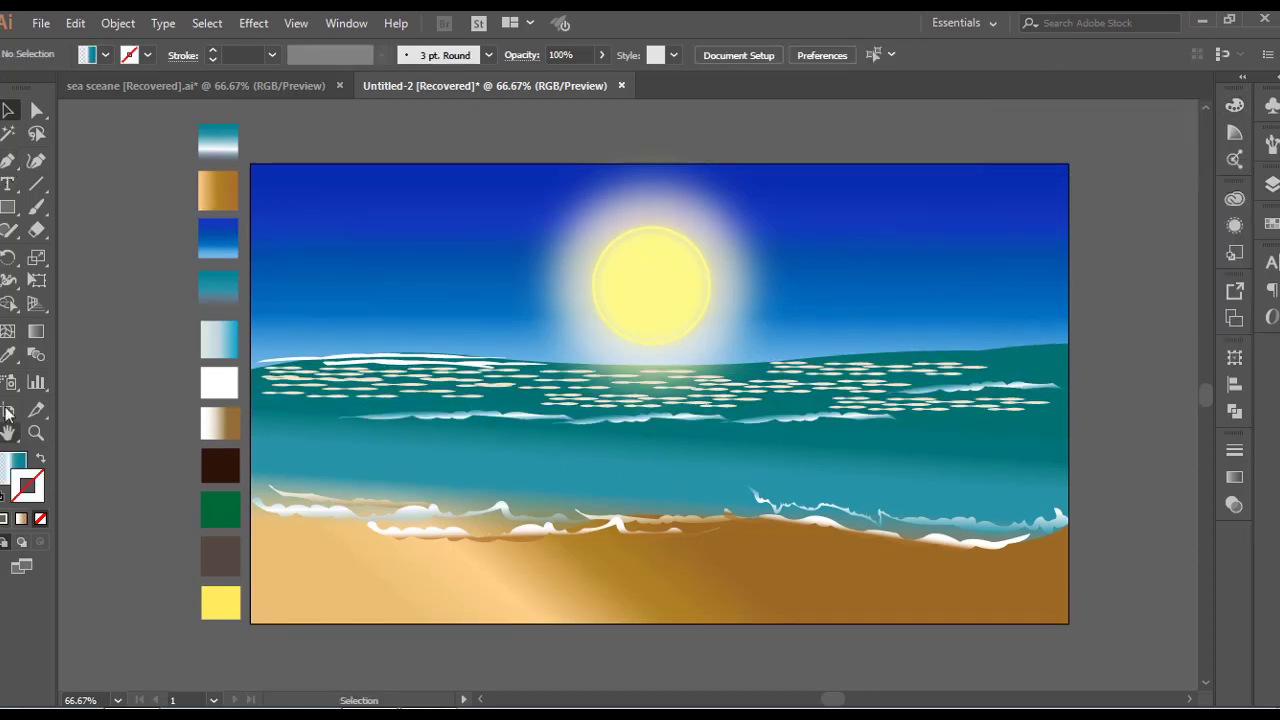
left_click(8, 357)
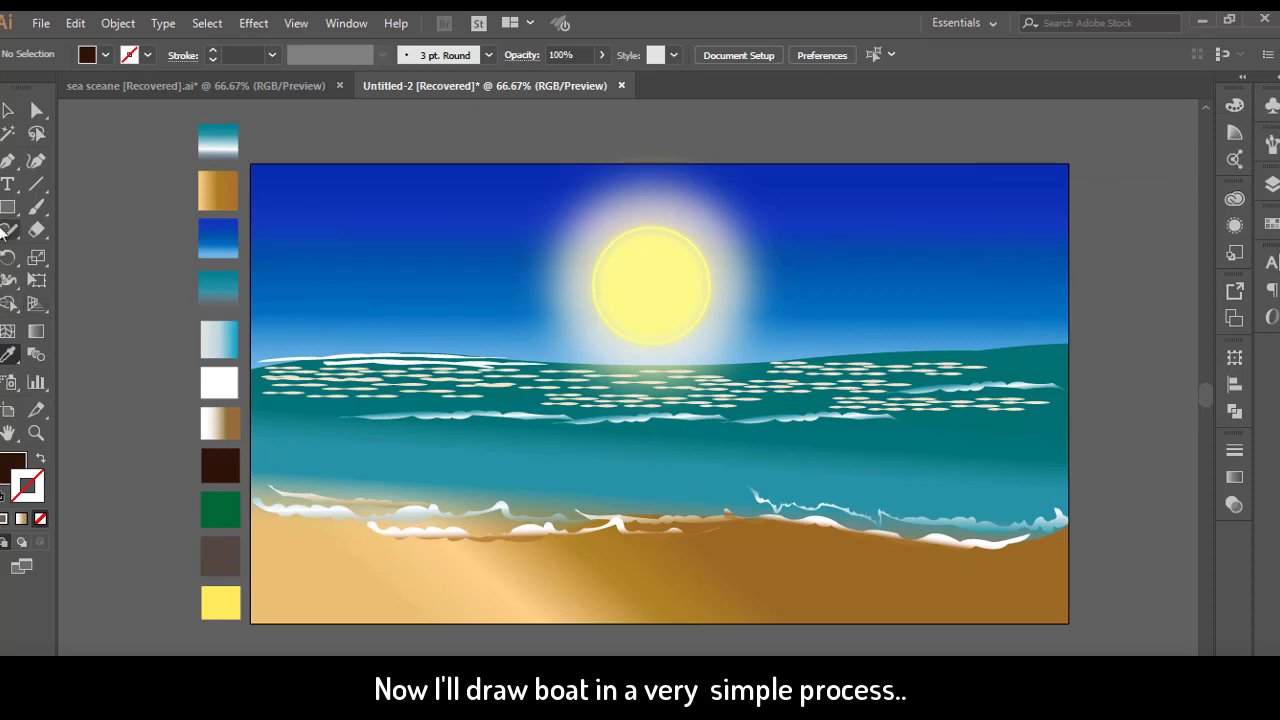
scroll(578, 456, "down", 3)
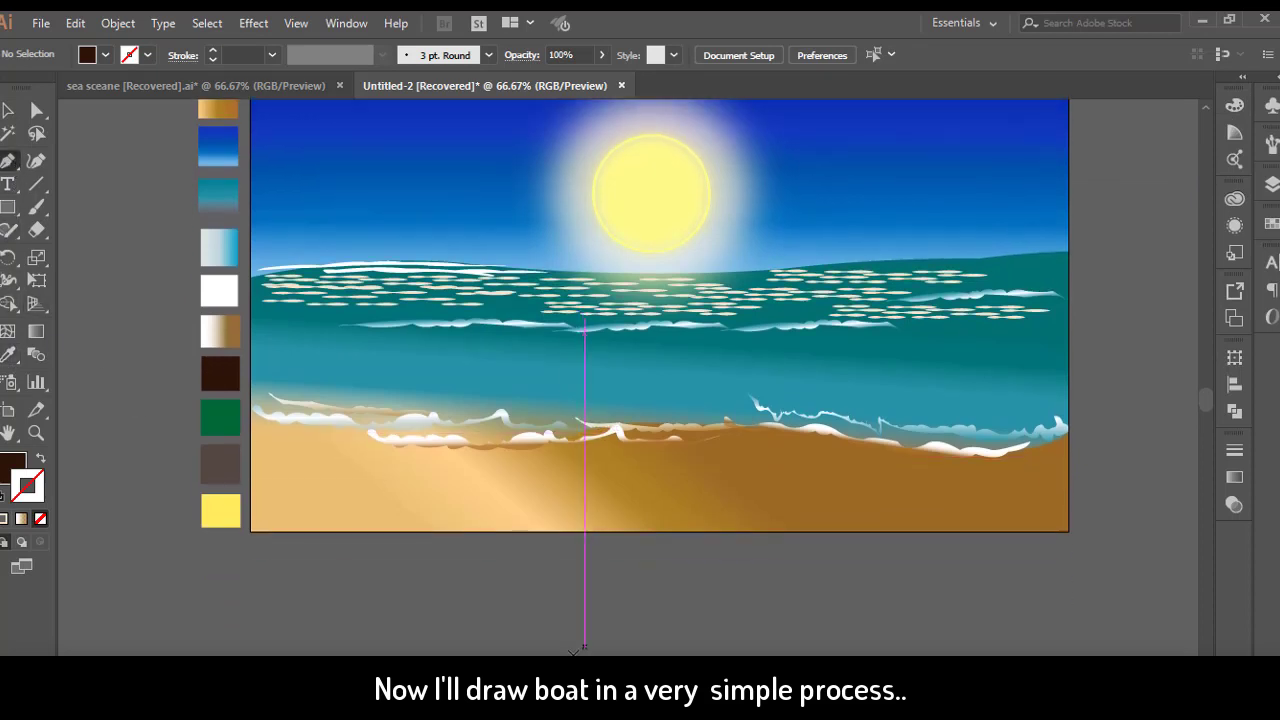
left_click_drag(407, 588, 450, 633)
left_click(439, 628)
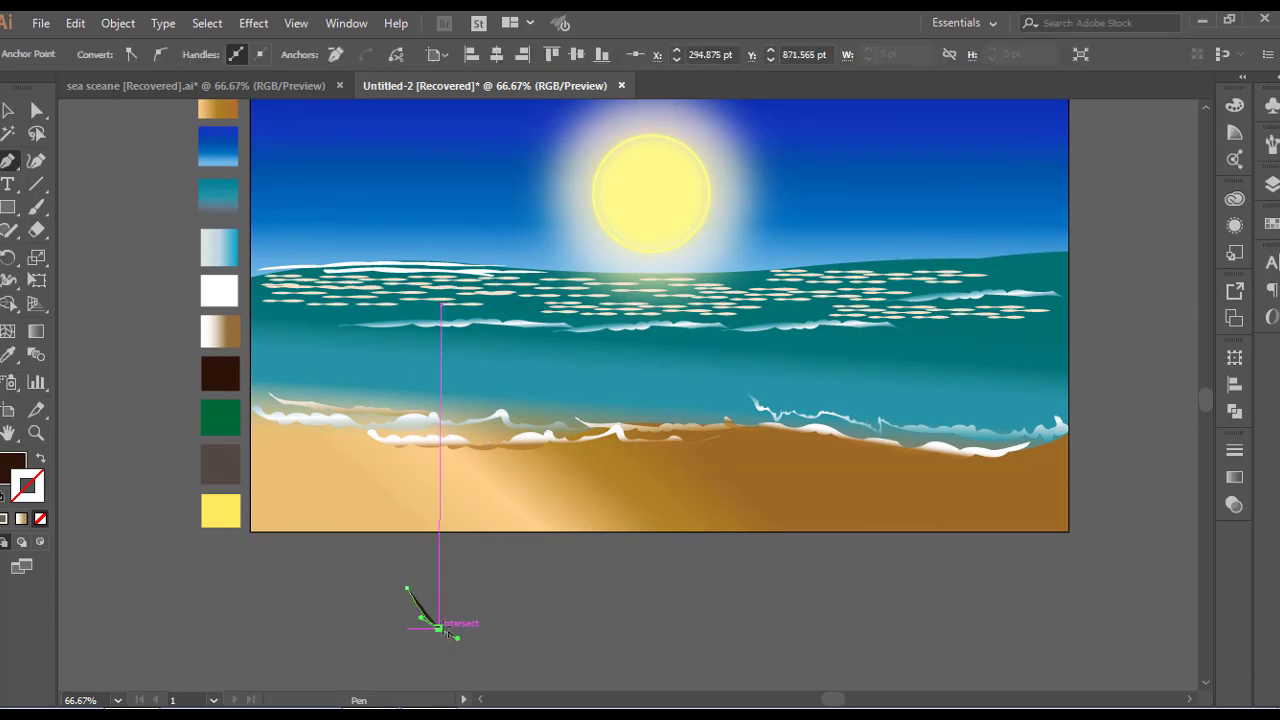
left_click(596, 628)
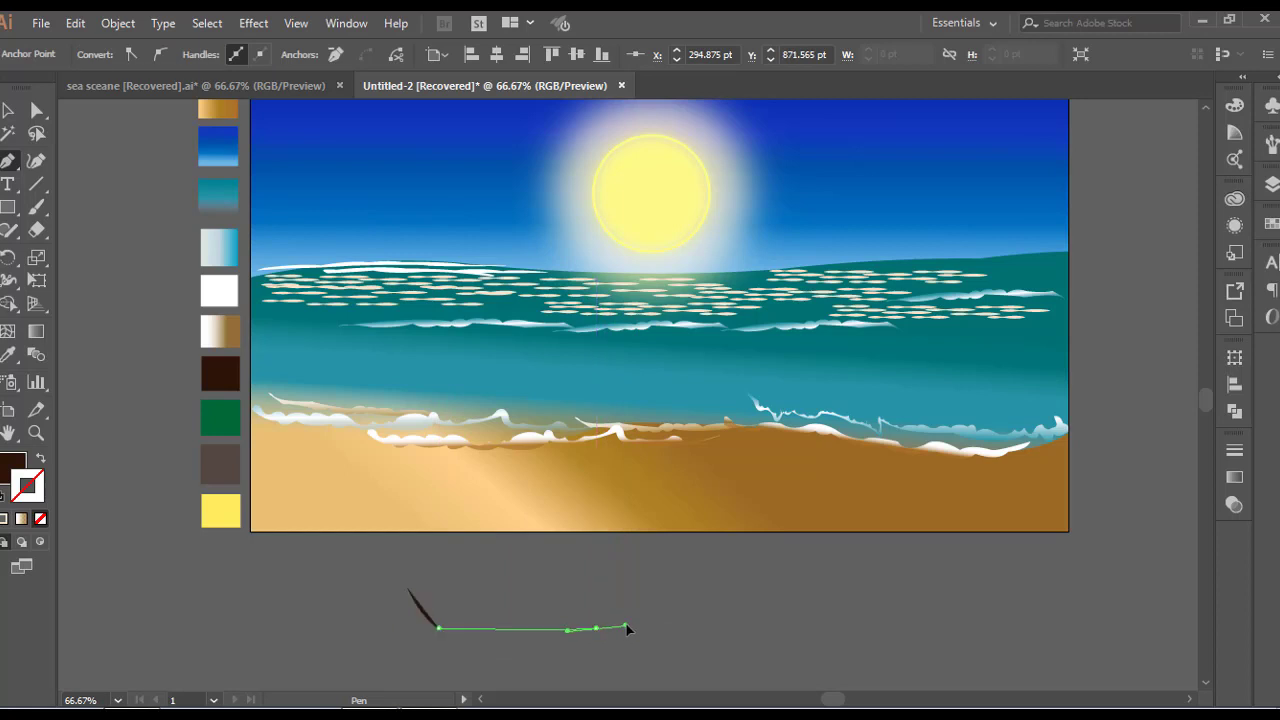
left_click_drag(639, 621, 642, 619)
left_click(596, 628)
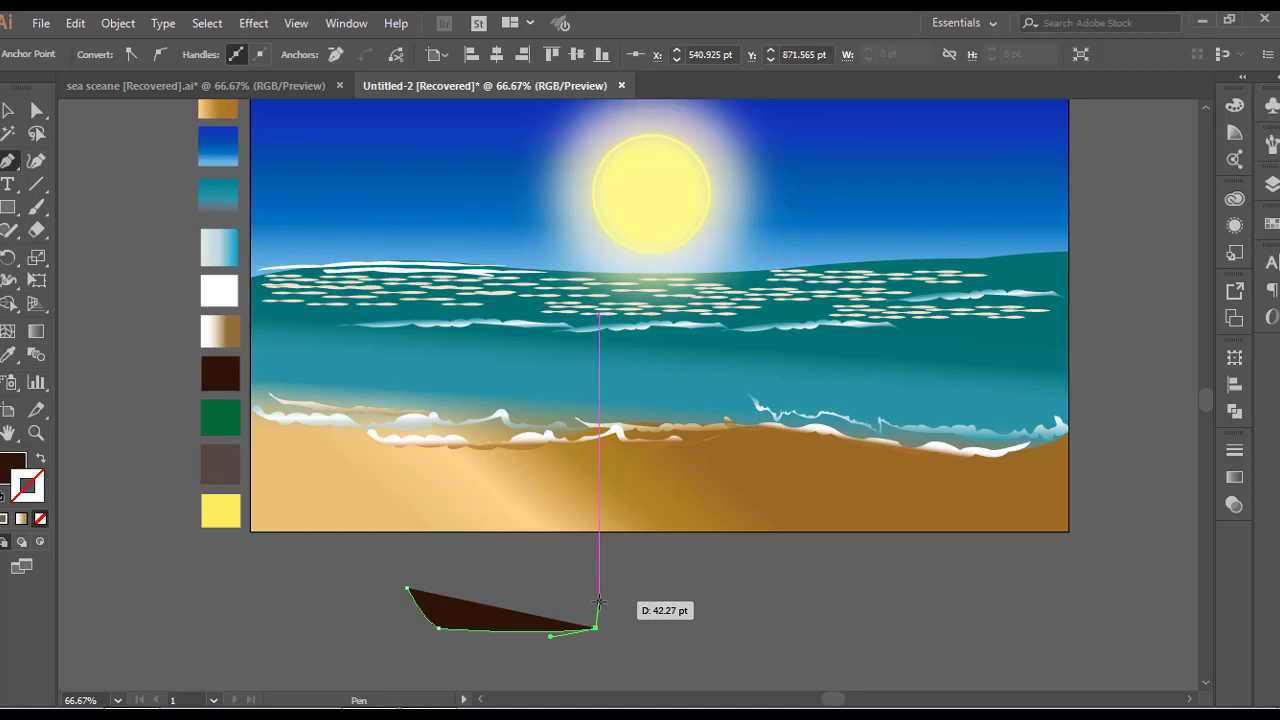
left_click(598, 601)
left_click_drag(406, 588, 308, 548)
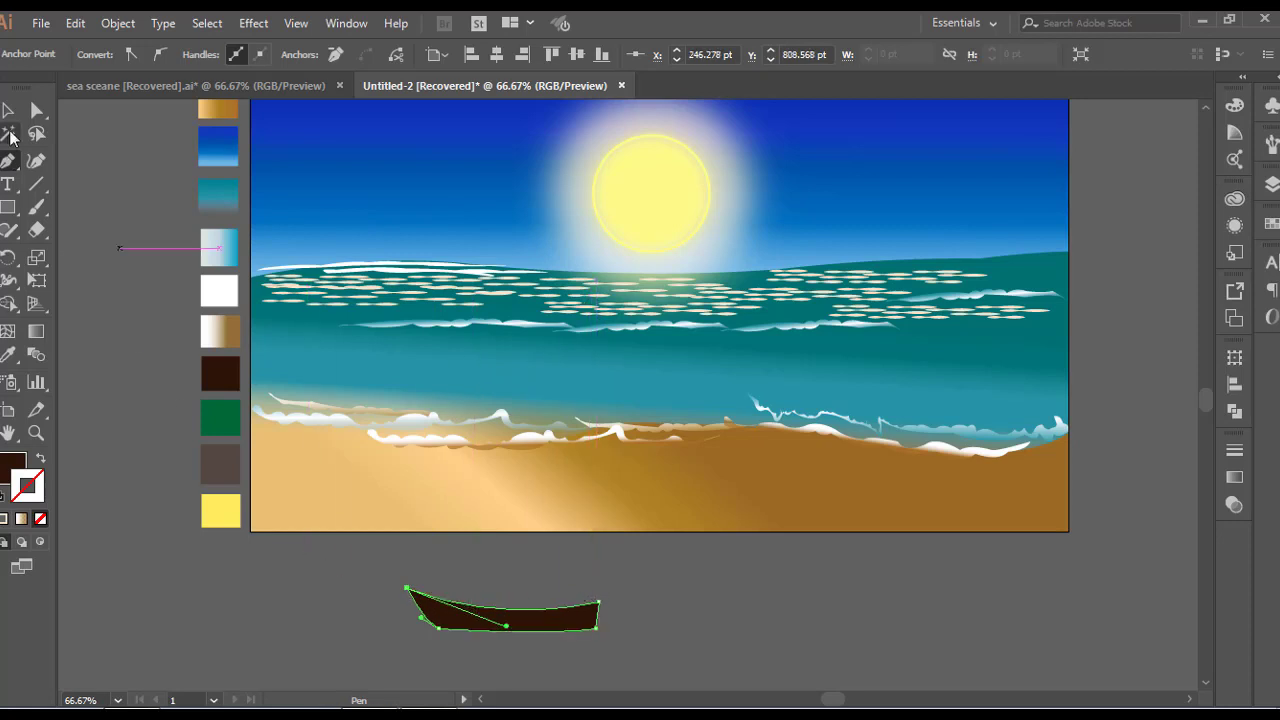
left_click(8, 110)
left_click(251, 634)
- Draw a dark brown triangular sail with curved sides beside the boat hull using the Pen tool
key("p")
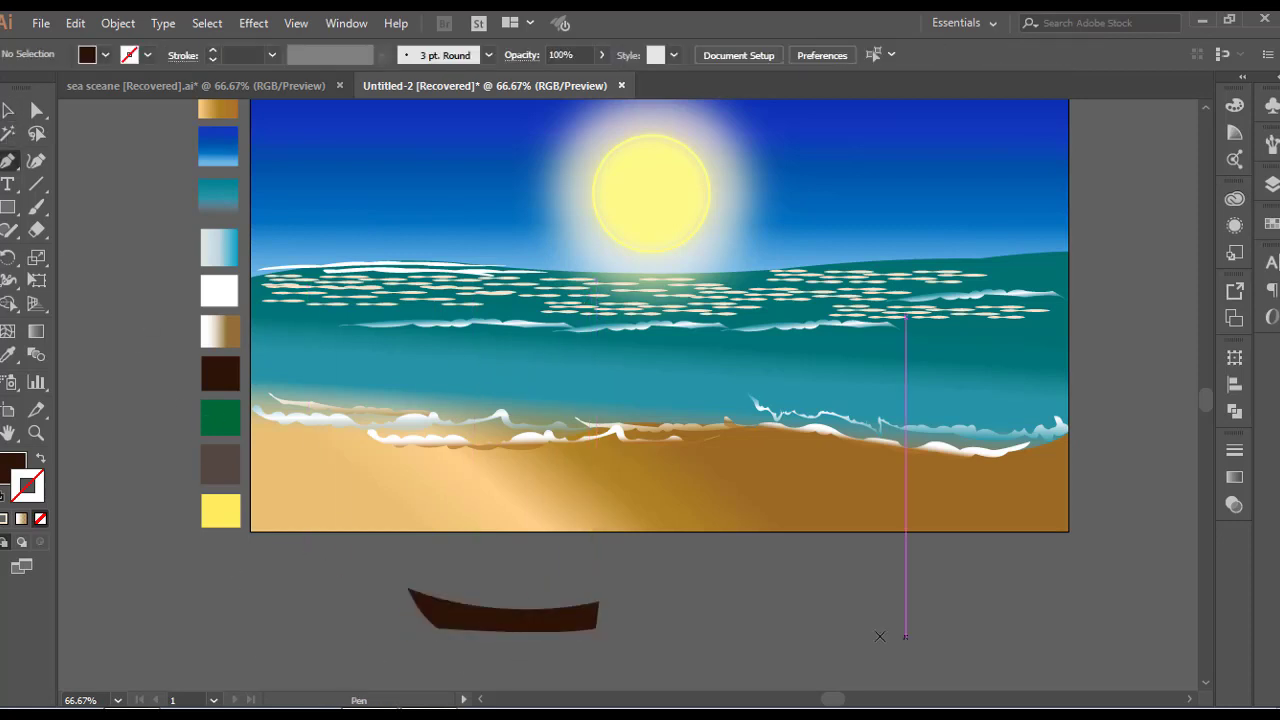
left_click(785, 551)
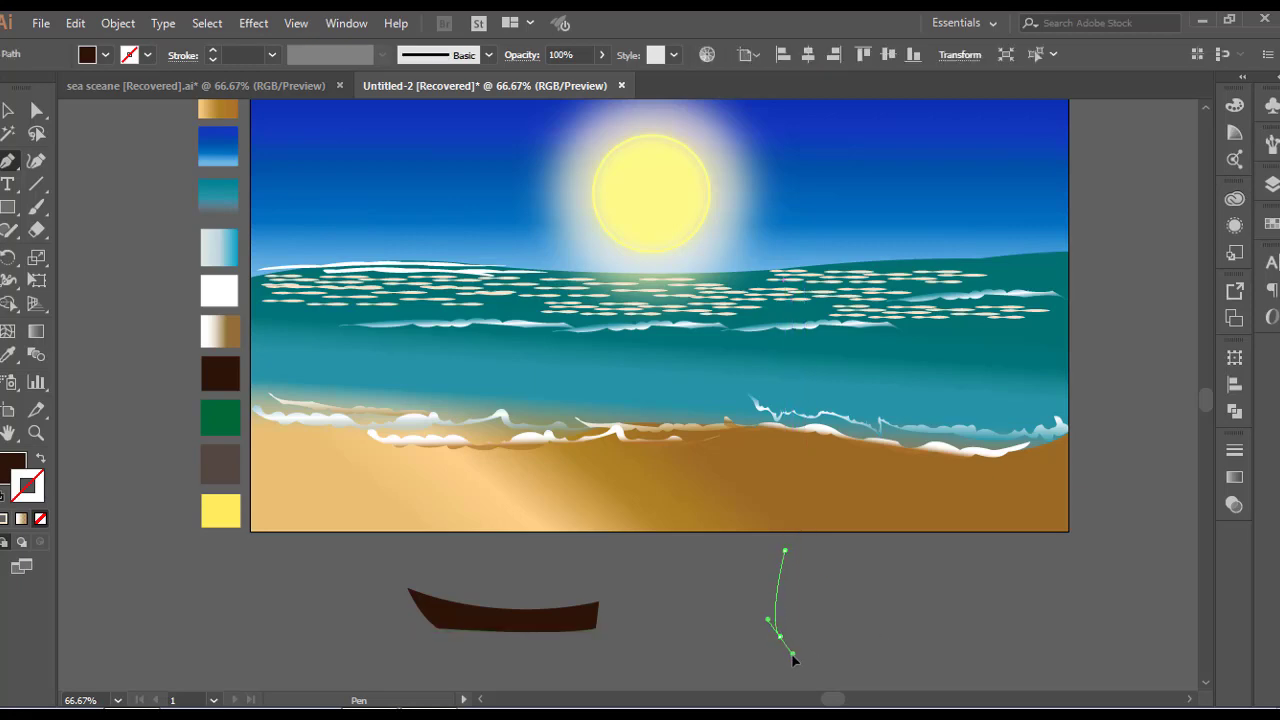
left_click(780, 636)
left_click(732, 641)
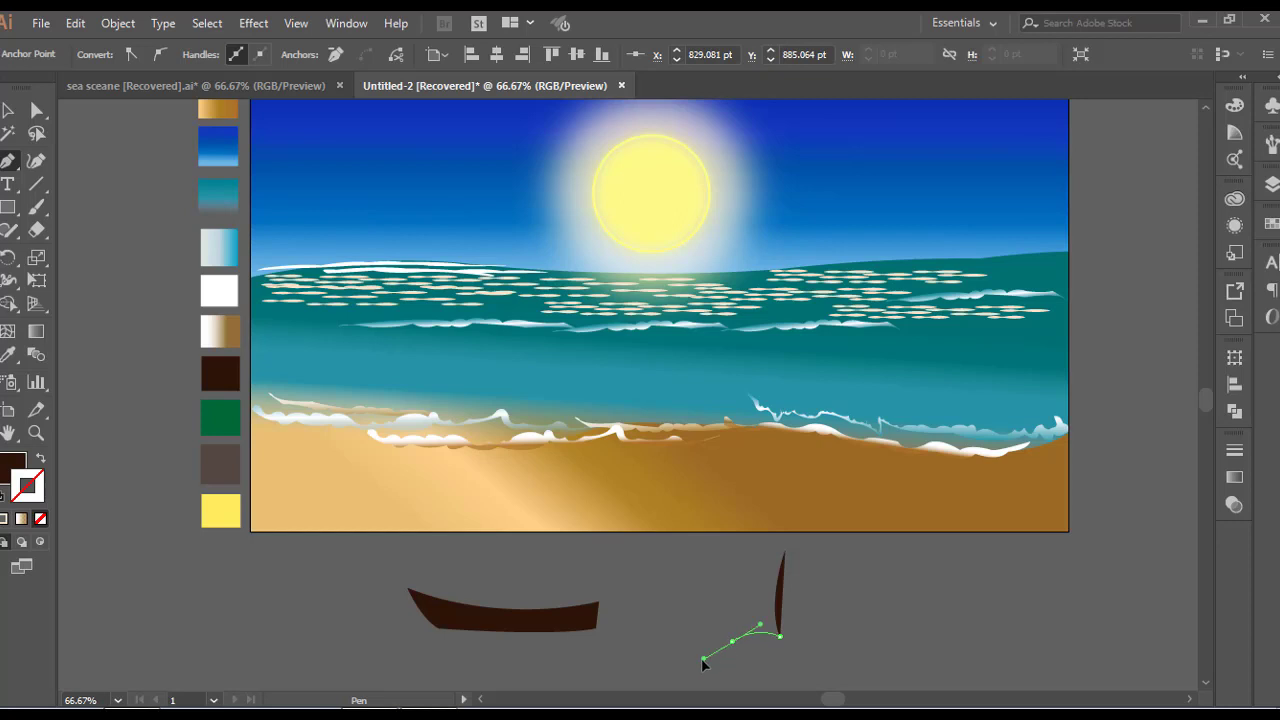
left_click(732, 641)
left_click(785, 551)
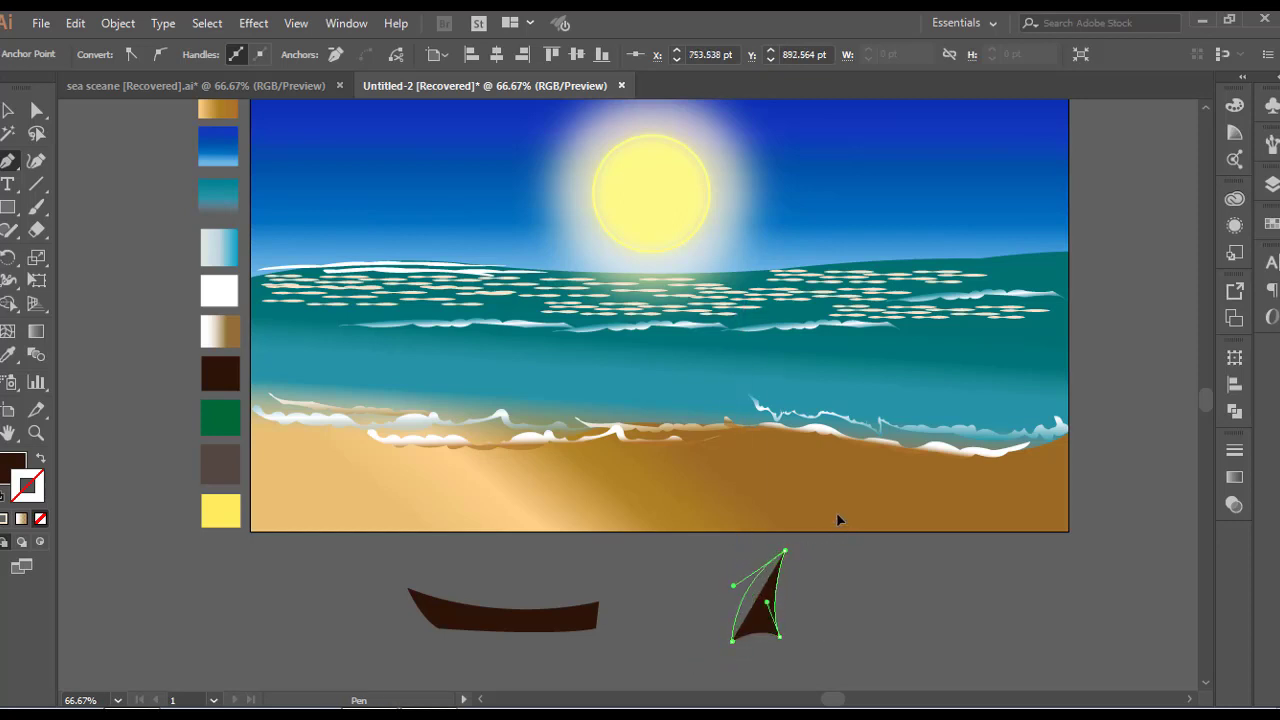
key("v")
left_click(863, 606)
- Draw a second, taller dark brown sail with curved sides and a scalloped lower edge beside the first sail using the Pen tool
left_click_drag(863, 606, 720, 589)
left_click_drag(610, 595, 526, 595)
left_click(657, 603)
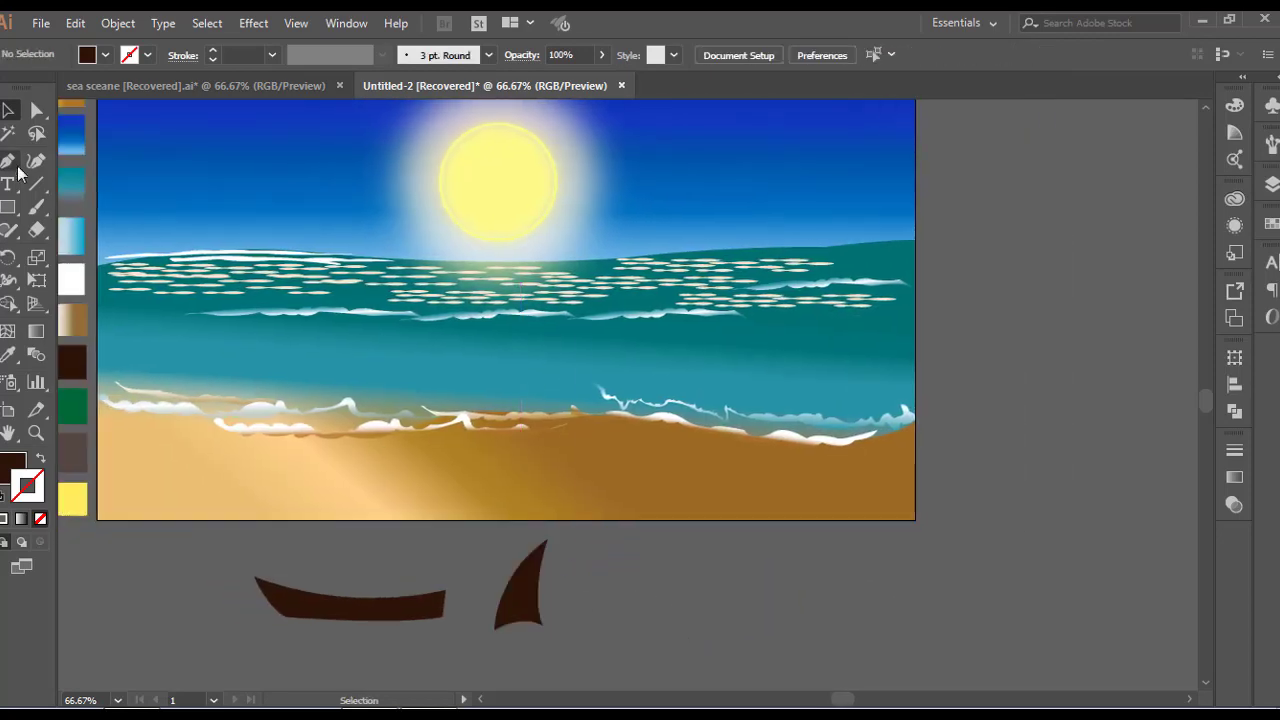
left_click(613, 613)
left_click_drag(577, 552, 582, 457)
left_click(578, 521)
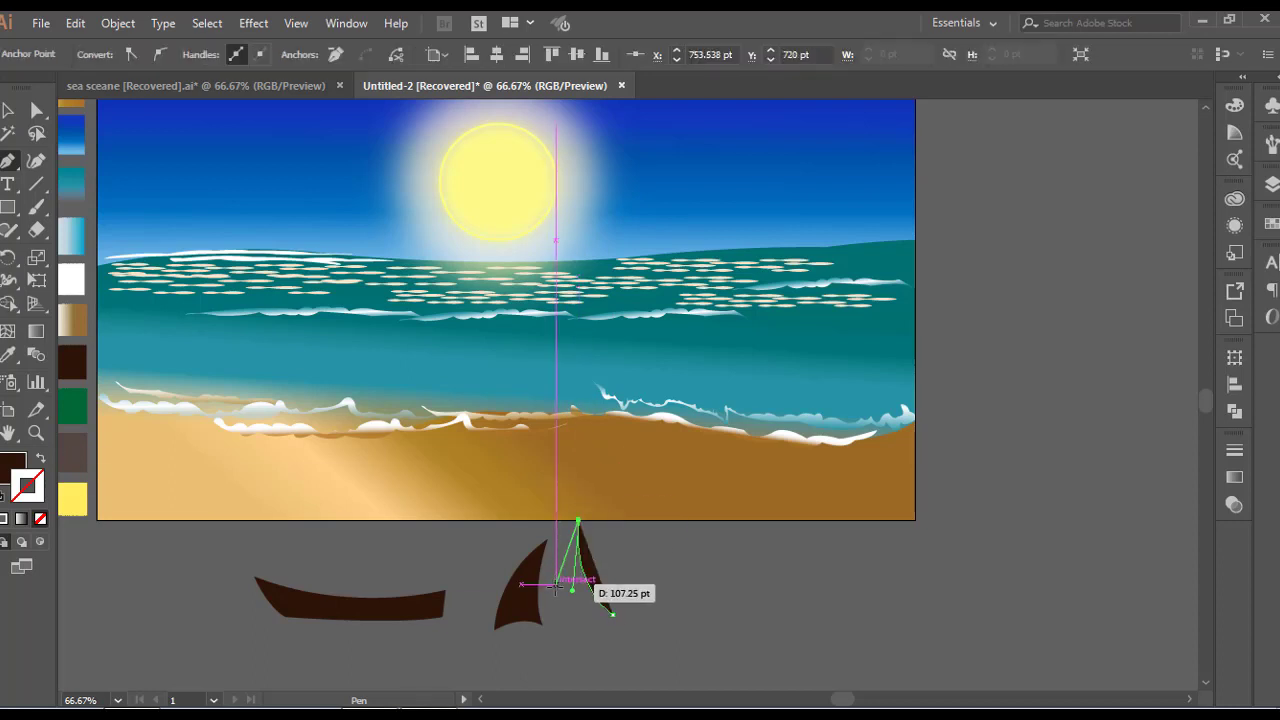
left_click_drag(550, 622, 577, 618)
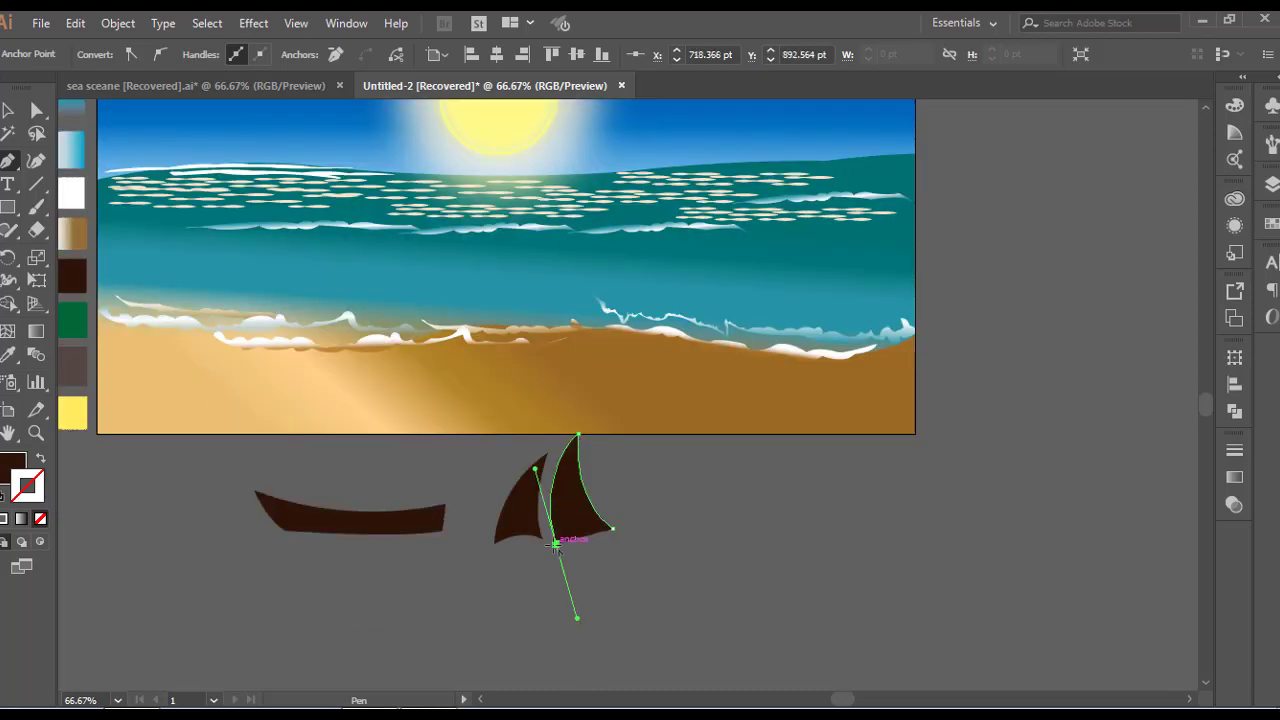
left_click_drag(555, 543, 612, 527)
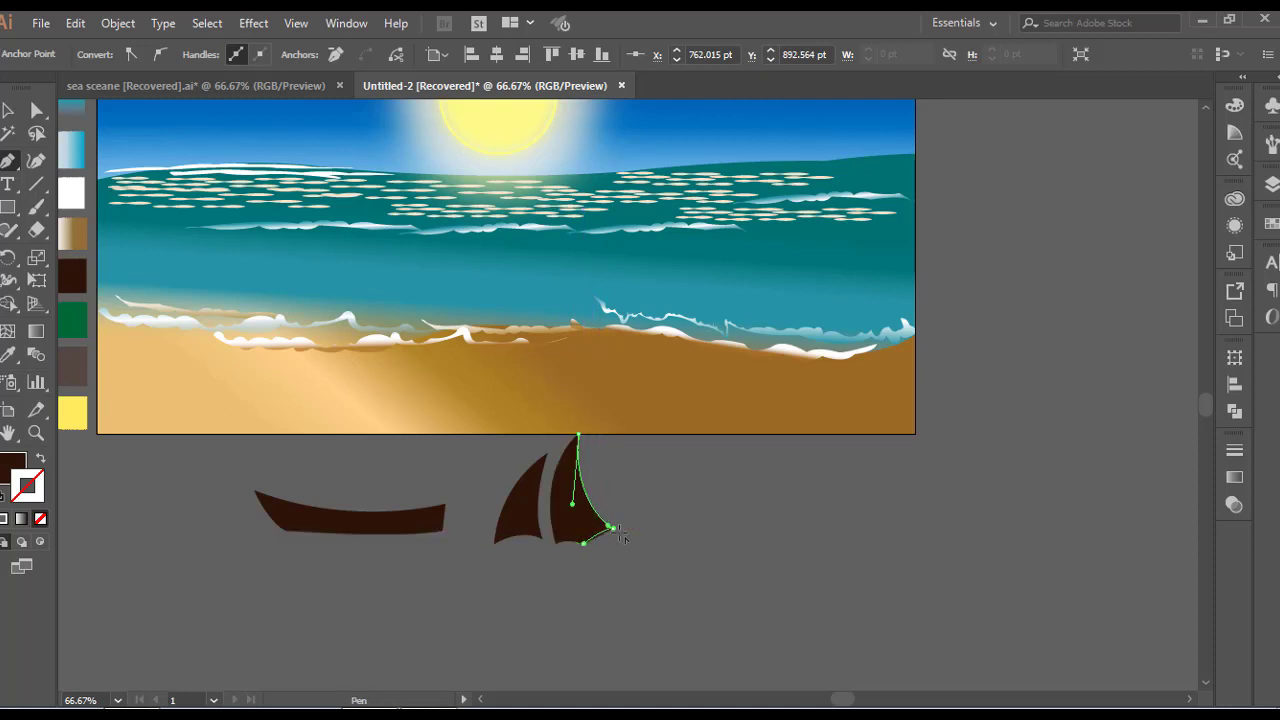
key("v")
left_click(826, 551)
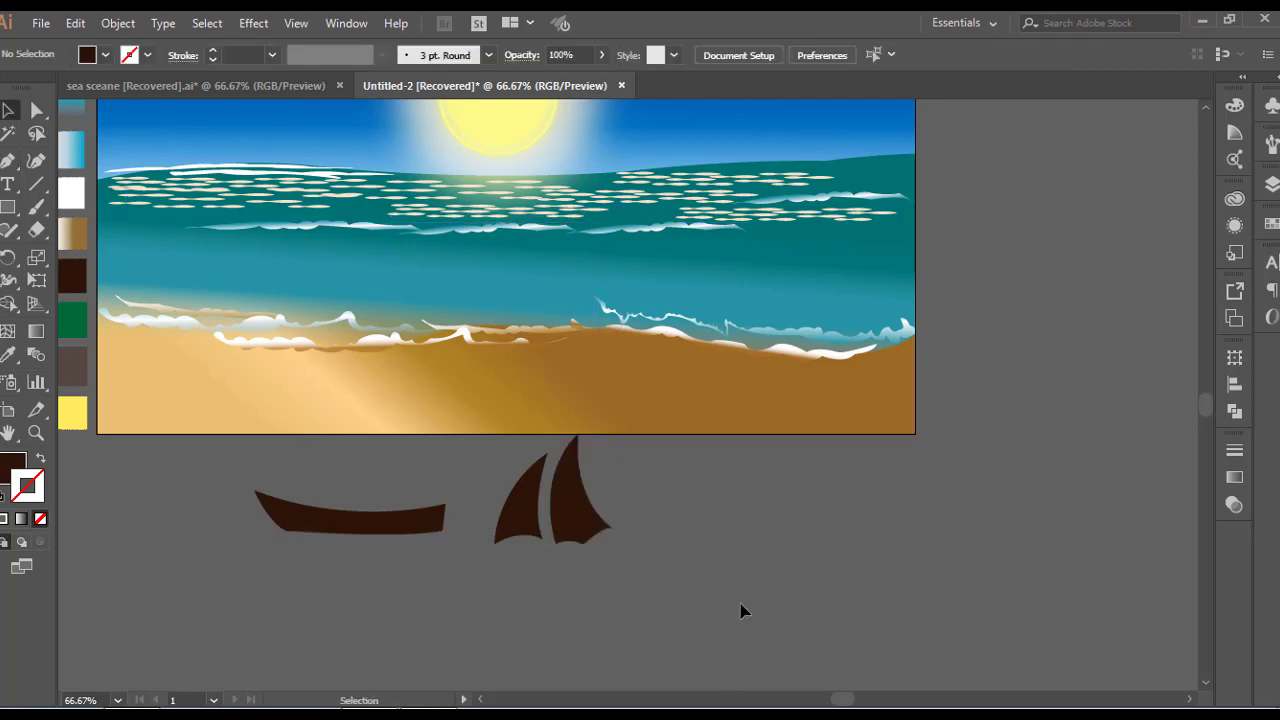
- Move the two dark brown sails closer together so that only a narrow gap separates them
left_click_drag(528, 520, 585, 513)
left_click(669, 517)
left_click(785, 497)
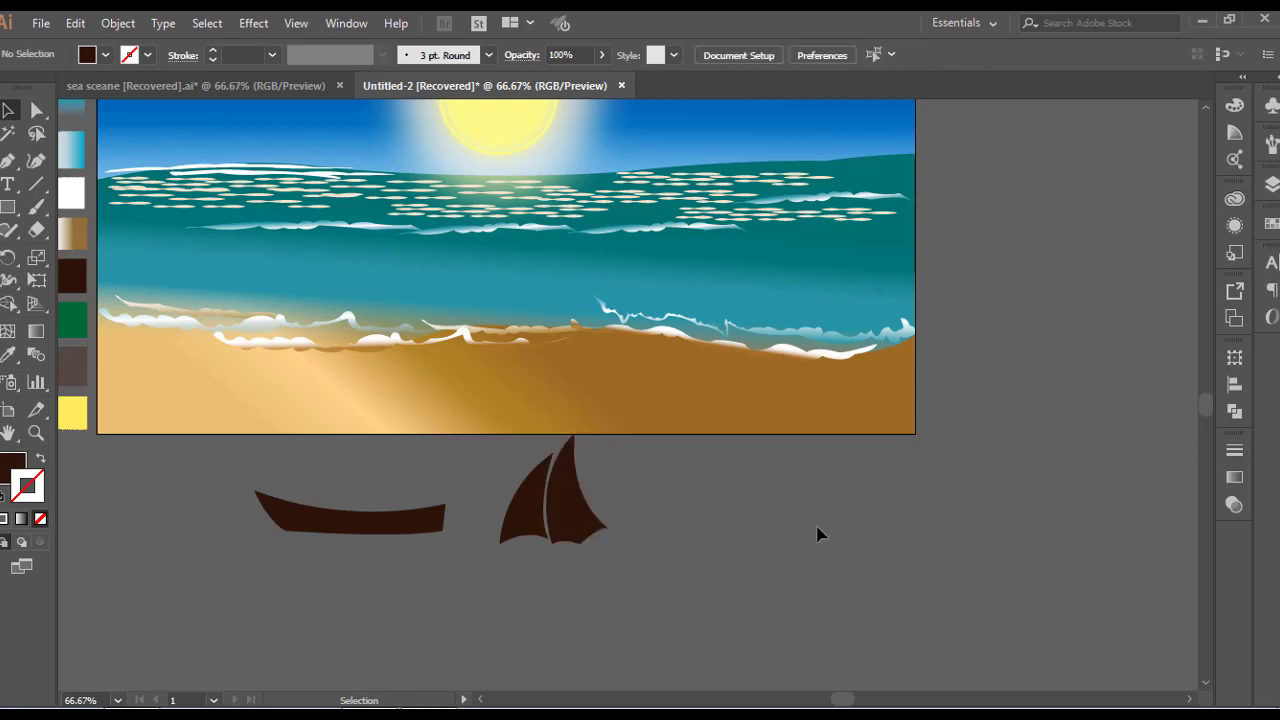
left_click_drag(604, 555, 604, 555)
right_click(604, 555)
left_click(694, 298)
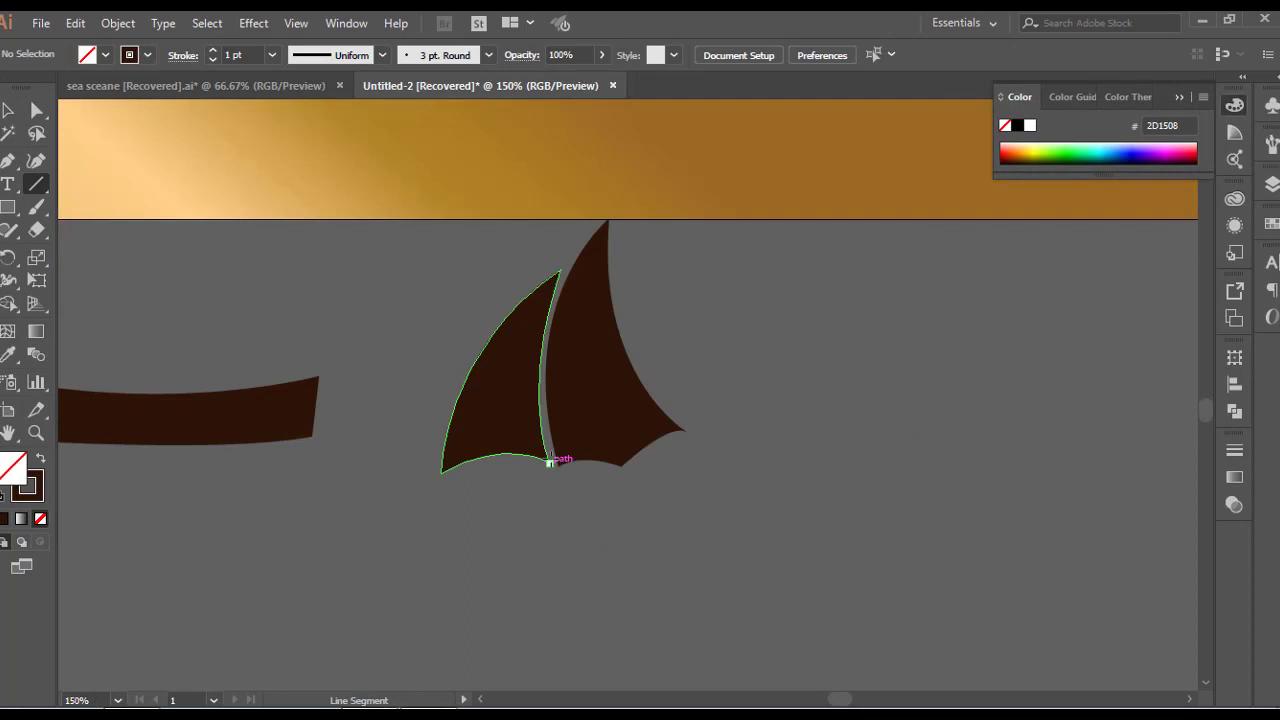
- Draw a 3 pt dark brown line down from between the sails and bend it with a vertical Arc warp of 25%
left_click_drag(550, 462, 593, 549)
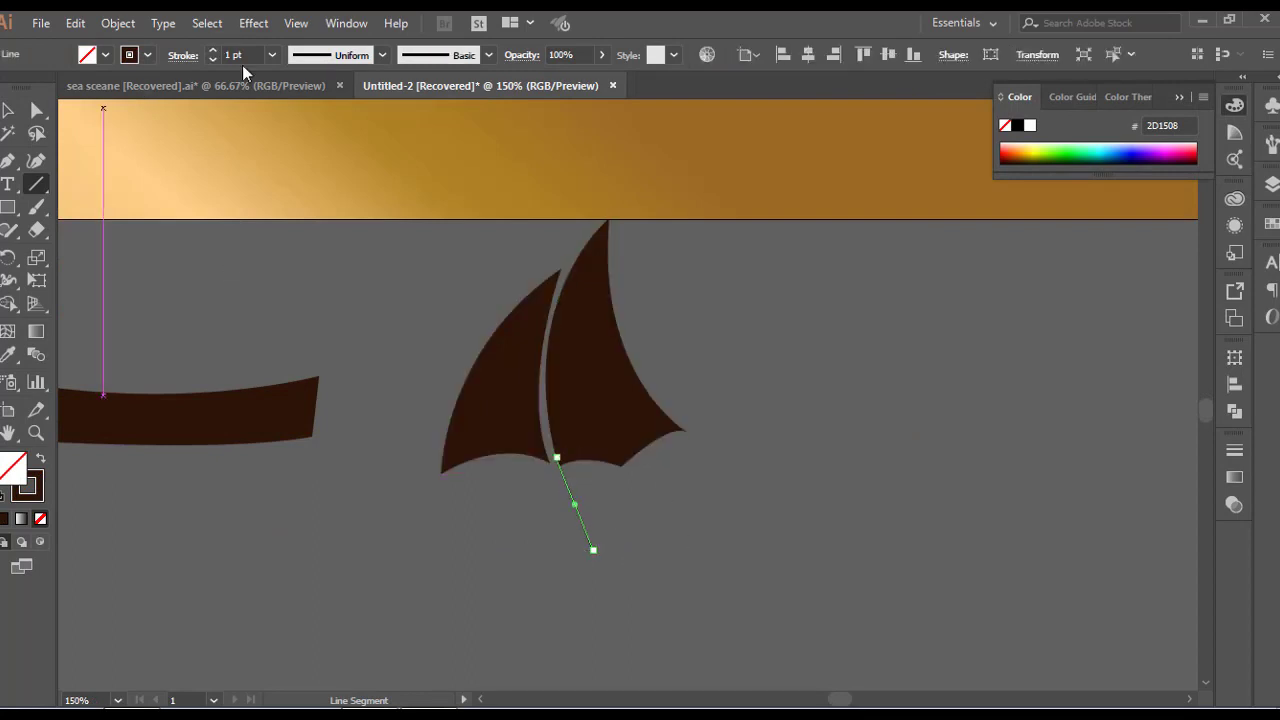
left_click(253, 22)
mouse_move(317, 272)
left_click(492, 274)
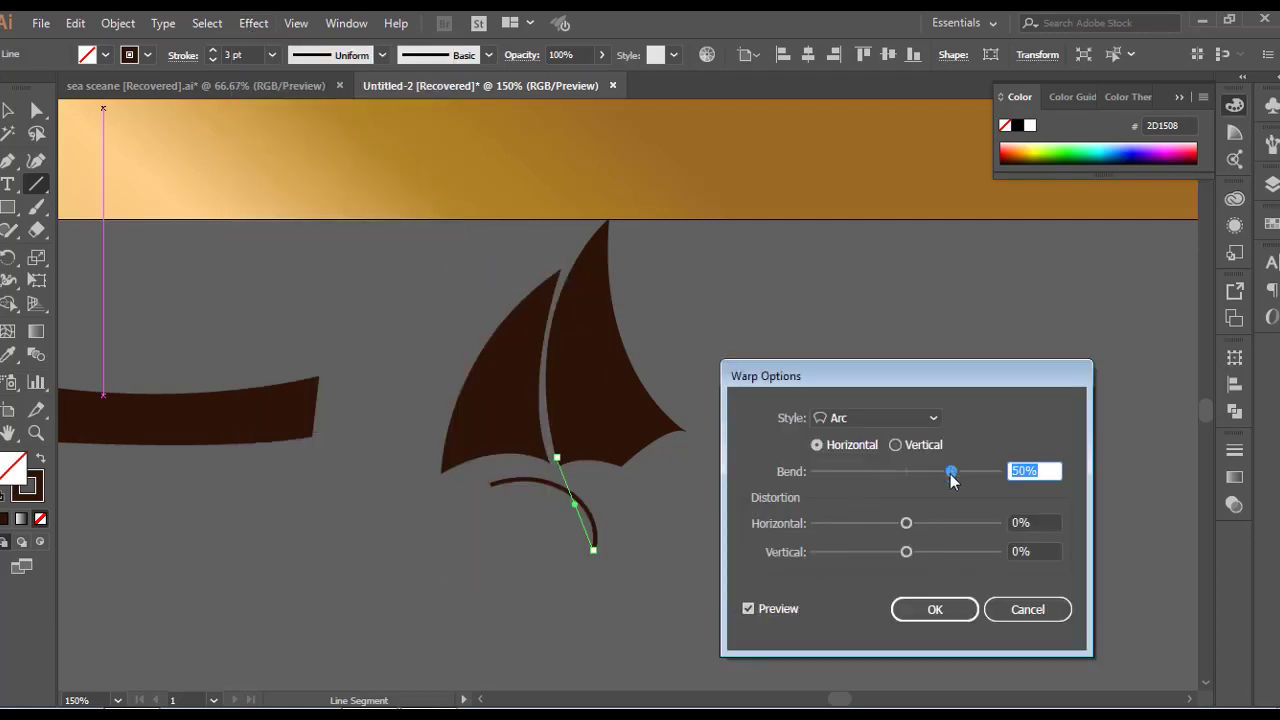
left_click(896, 446)
left_click_drag(951, 471, 913, 478)
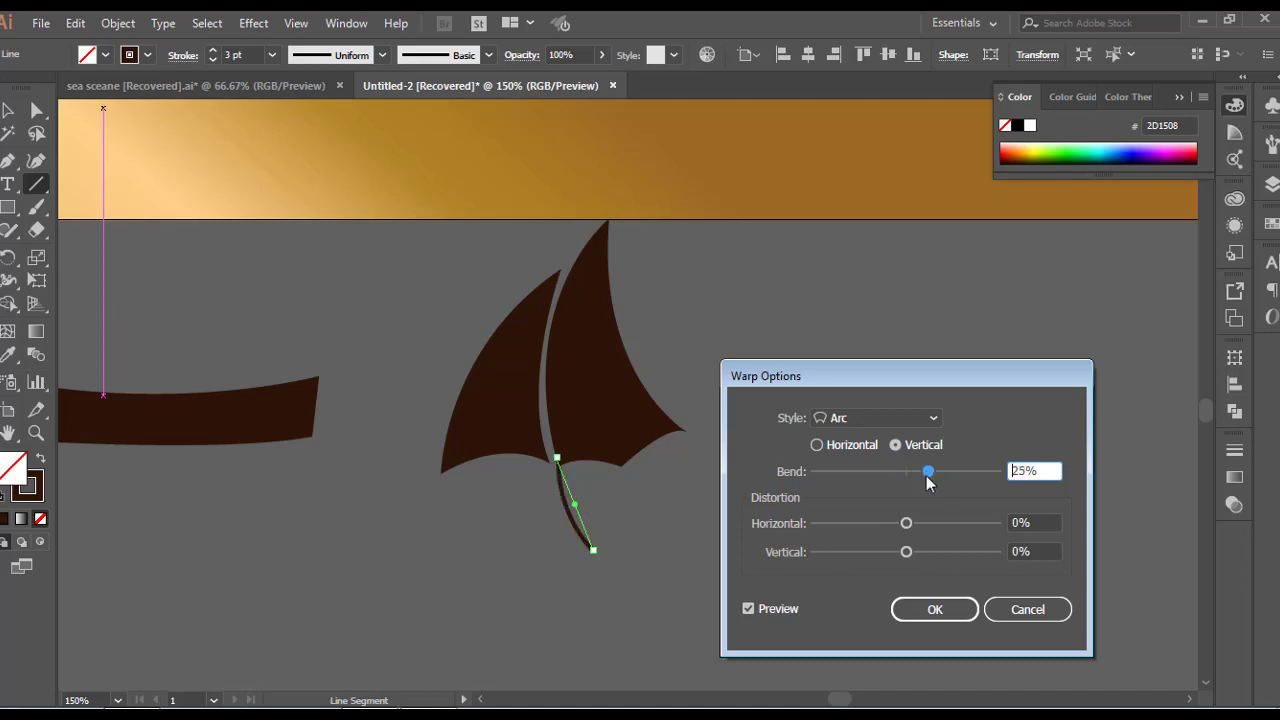
left_click(934, 609)
- Expand the appearance of the warped line below the sails
left_click(696, 561)
left_click(690, 421)
left_click(110, 24)
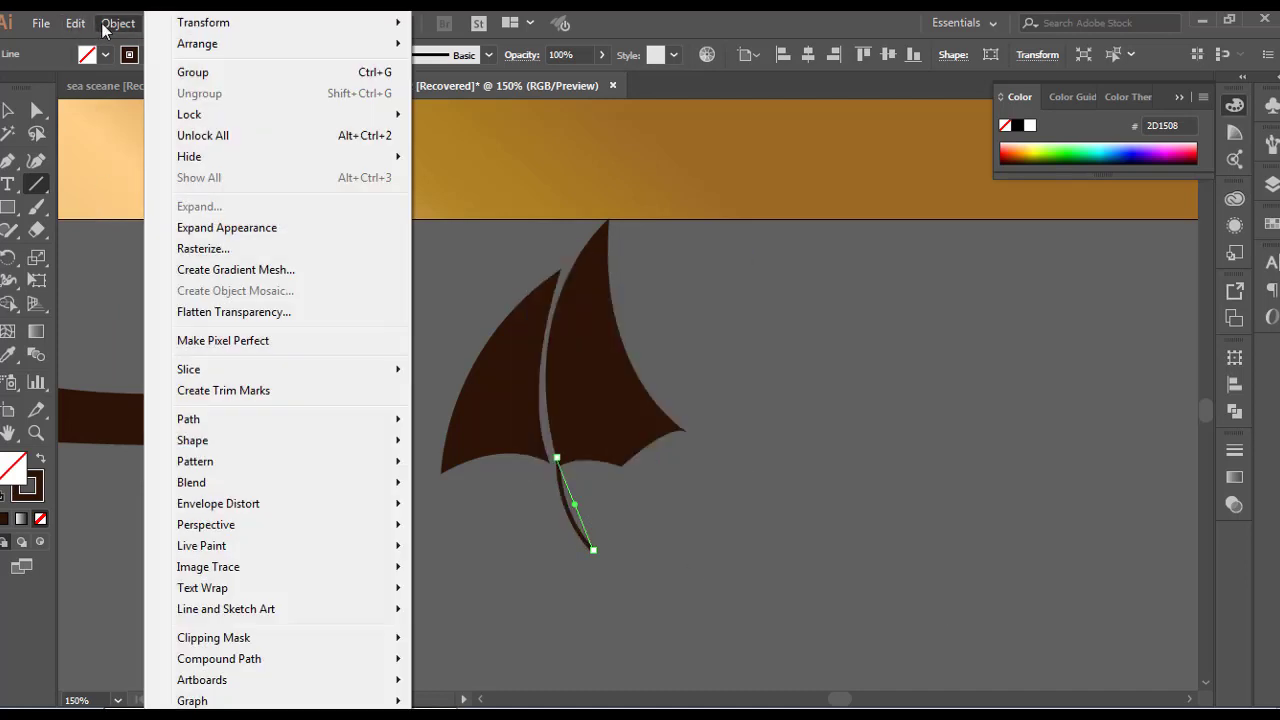
left_click(222, 229)
- Copy and reshape the curved line into rigging ropes running from the smaller sail's lower edge to the bottom tip
left_click(8, 110)
left_click(549, 648)
left_click_drag(573, 523, 508, 505)
left_click(637, 589)
left_click_drag(543, 556, 566, 539)
left_click_drag(500, 501, 519, 492)
left_click_drag(587, 532, 586, 537)
left_click(686, 523)
- Draw straight rigging lines from the taller sail's two lower corners to the bottom tip of the ropes
key("\\")
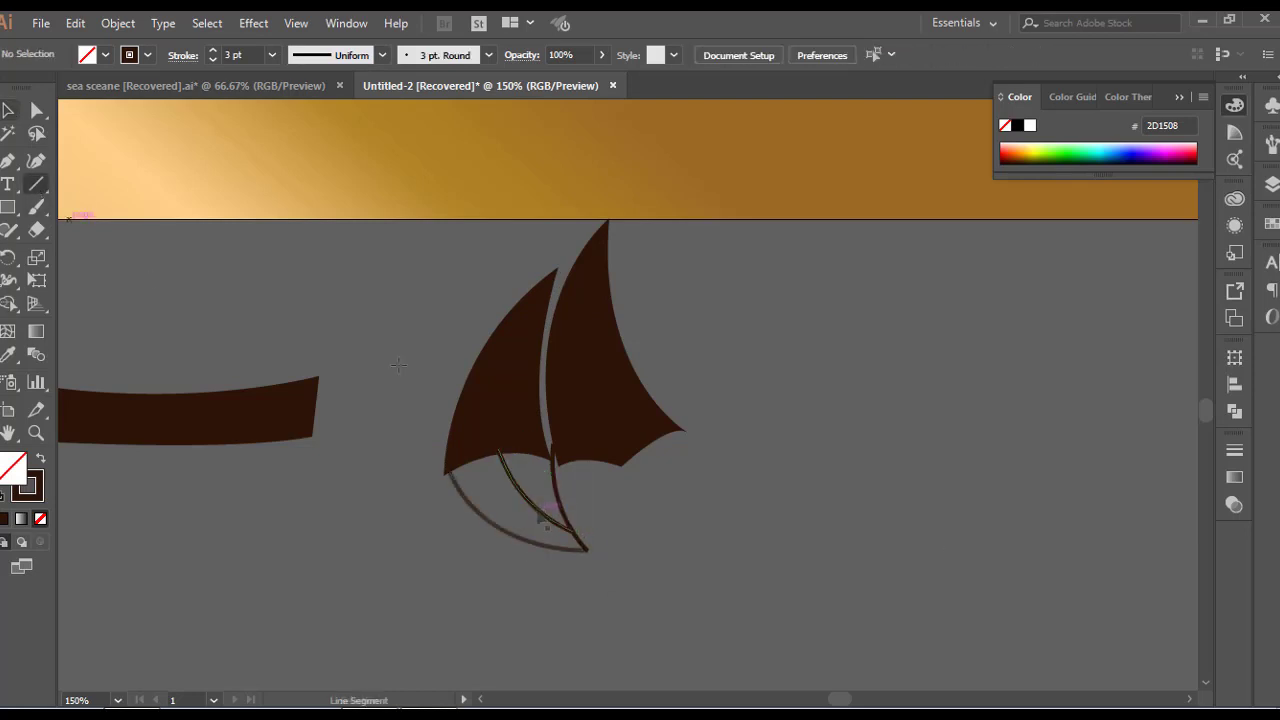
left_click_drag(621, 465, 660, 488)
key("v")
left_click(658, 488)
left_click_drag(692, 434, 687, 431)
left_click_drag(638, 516, 586, 549)
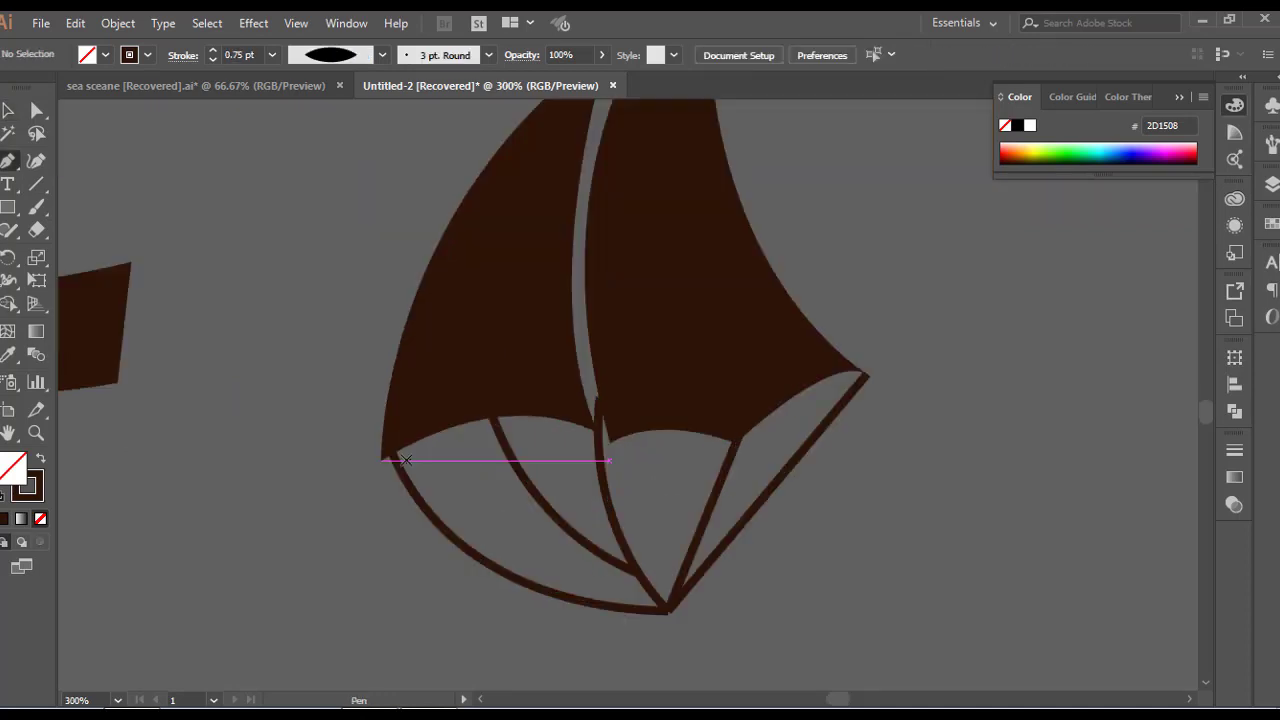
- Draw a sagging curved line below the smaller sail's lower edge with the Pen tool and give it a tapered width profile
left_click(403, 460)
left_click_drag(585, 436, 671, 371)
left_click(8, 110)
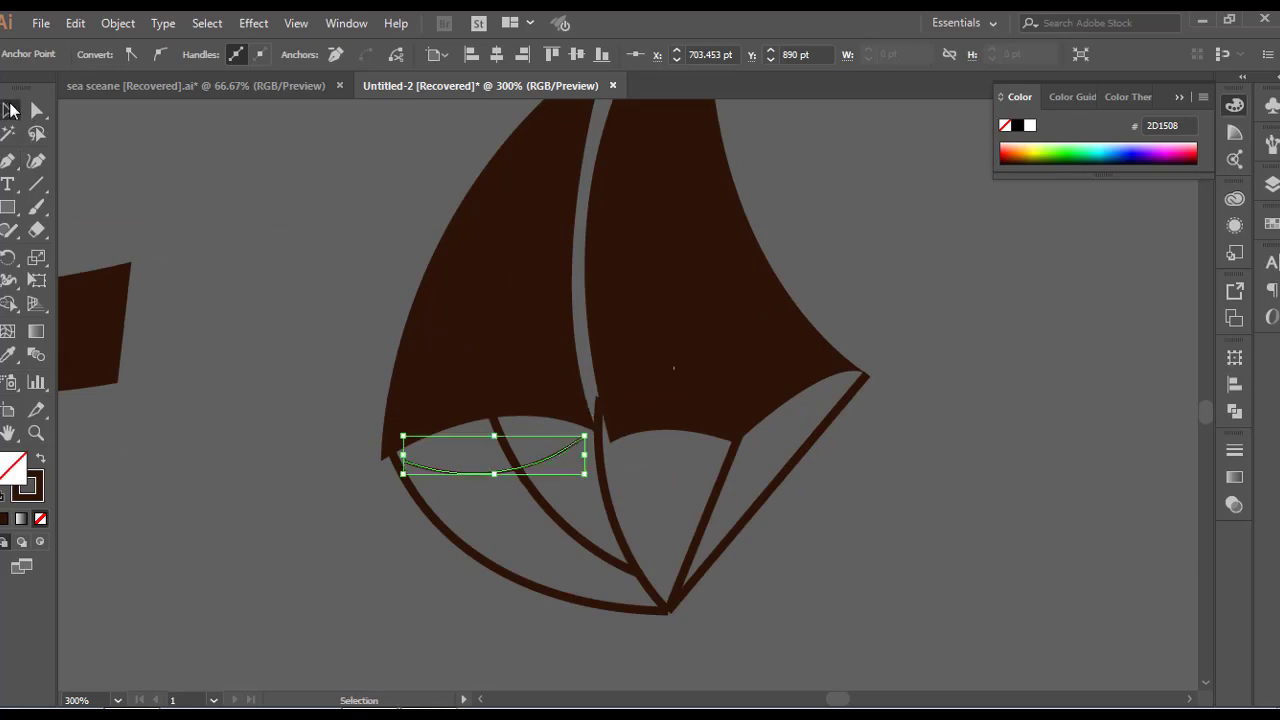
left_click(185, 265)
left_click(476, 472)
left_click(381, 55)
left_click(330, 116)
left_click(234, 331)
- Stretch the sagging line so its ends meet the smaller sail's lower corners
left_click(474, 473)
left_click(118, 320)
left_click(488, 470)
left_click_drag(596, 480, 596, 451)
left_click_drag(403, 459, 389, 460)
left_click(305, 496)
- Copy the sagging line below the taller sail and resize it to fit between the ropes
left_click_drag(483, 476, 748, 451)
left_click(372, 503)
left_click_drag(834, 447, 818, 418)
left_click(819, 450)
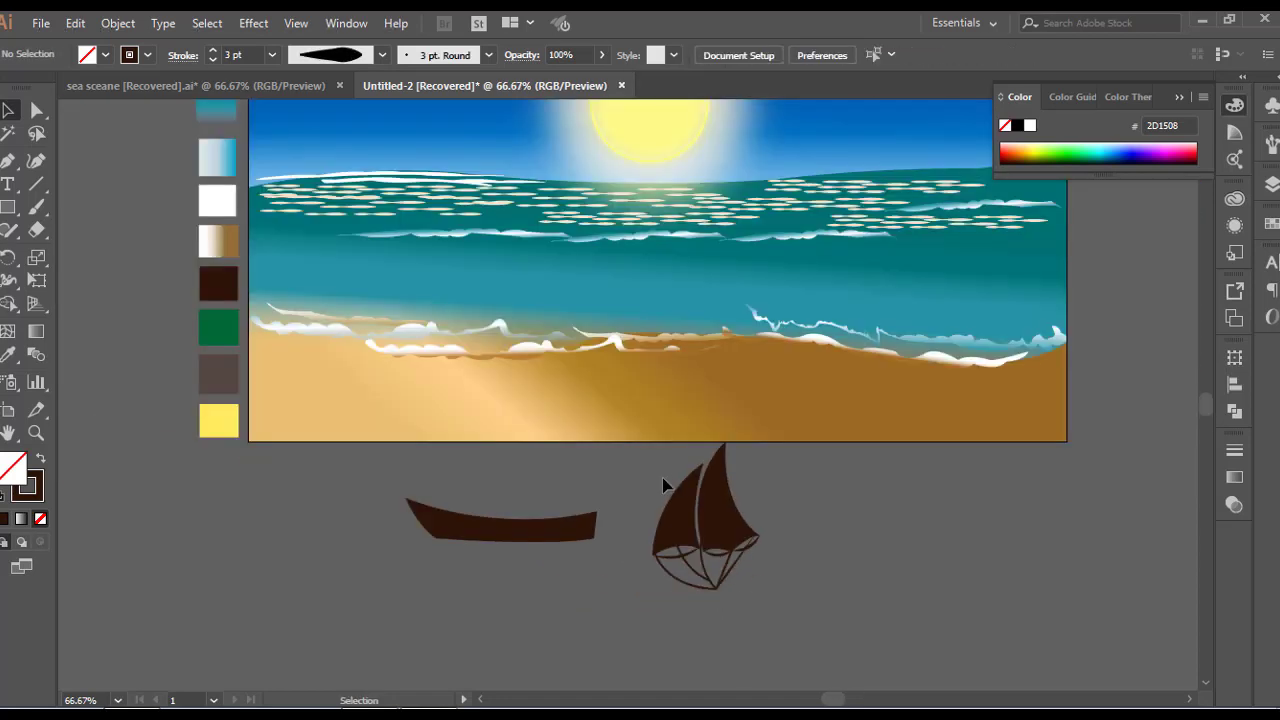
- Group the sails with their rigging and place a copy of the group above the boat hull
left_click_drag(663, 485, 849, 512)
right_click(757, 623)
left_click(820, 447)
left_click(745, 550)
left_click_drag(688, 497, 532, 436)
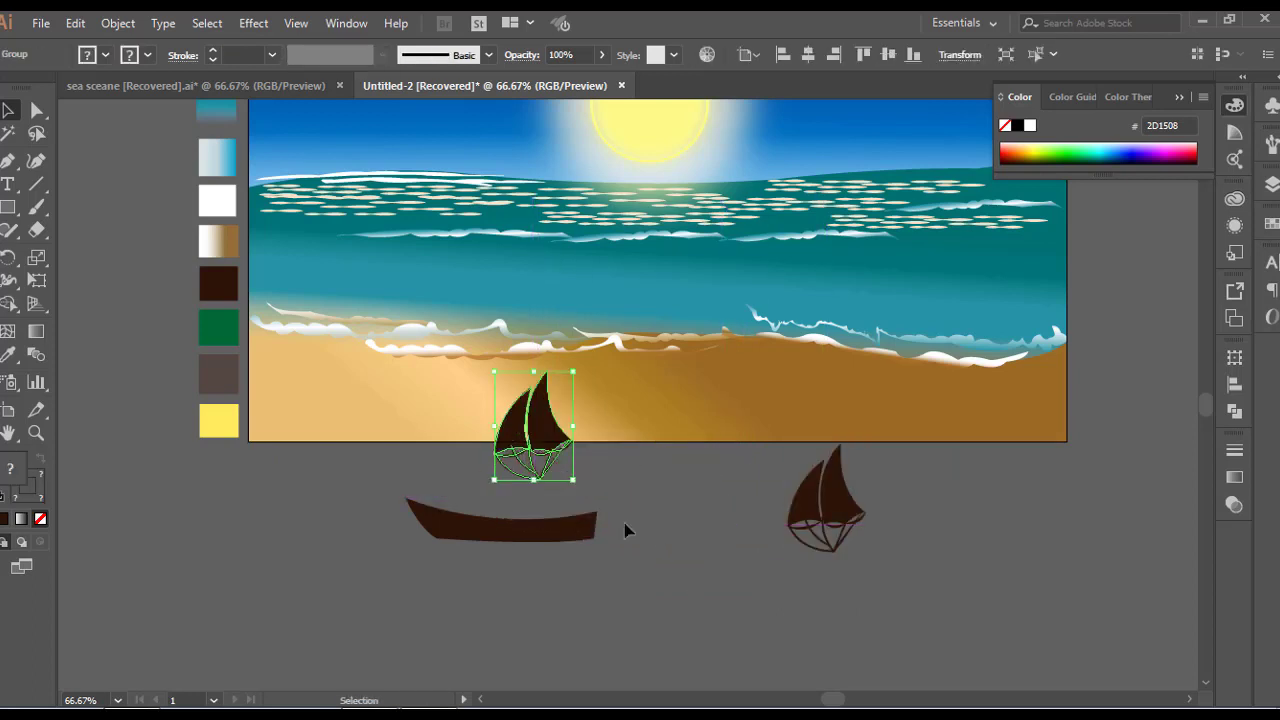
left_click(639, 565)
- Draw a gently arched deck line between the hull's two upper corners with the Pen tool and set its stroke to 3 pt
left_click(8, 161)
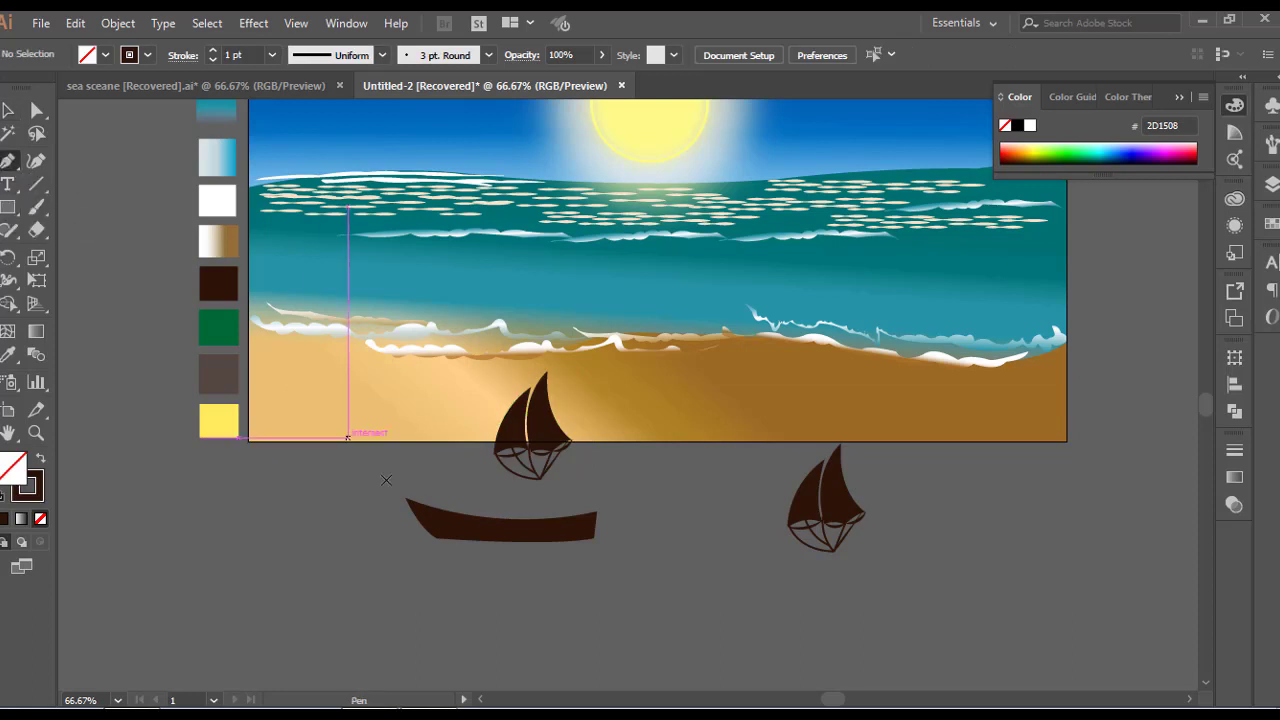
left_click(404, 497)
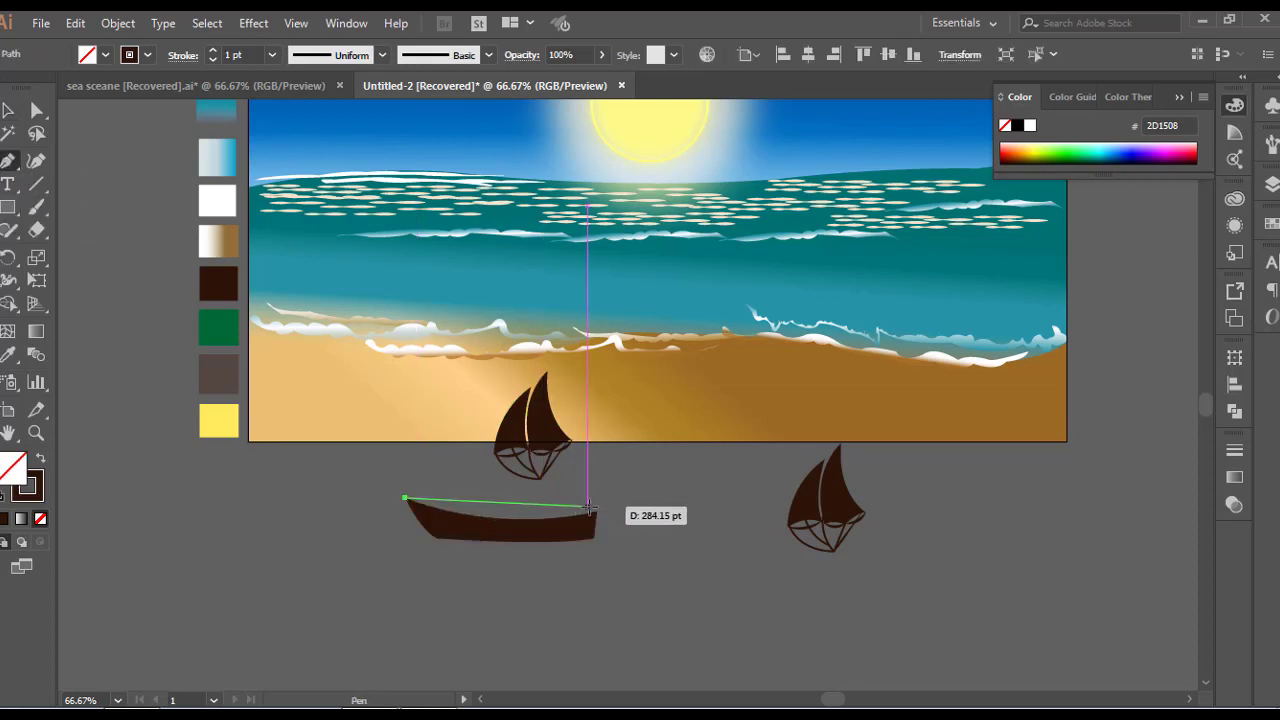
left_click(597, 510)
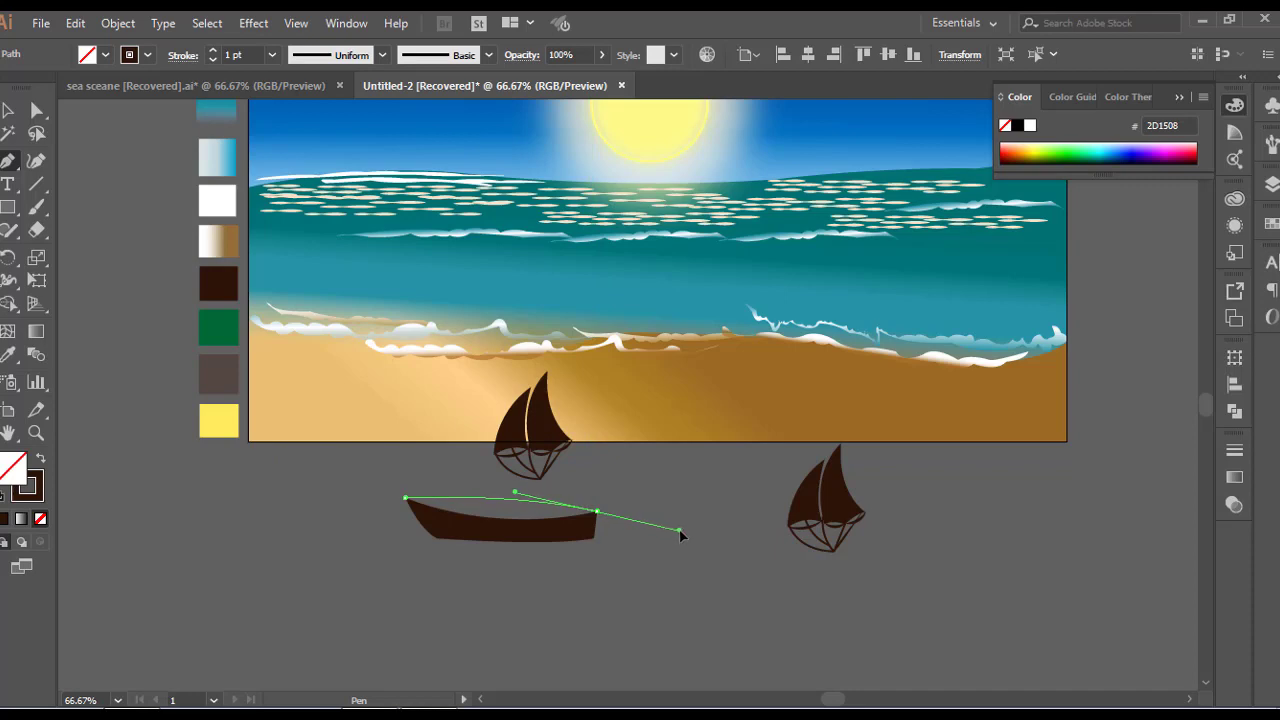
left_click_drag(679, 530, 684, 530)
left_click(8, 110)
left_click(358, 540)
left_click(511, 501)
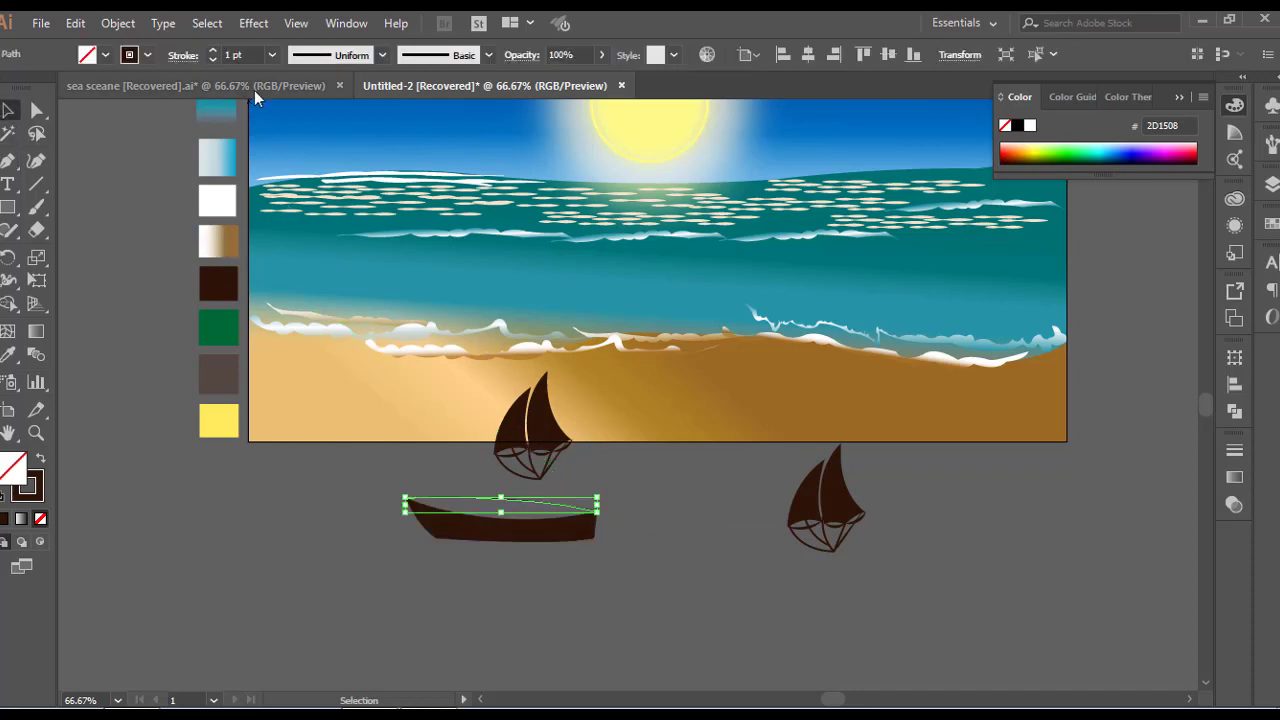
scroll(248, 52, "up", 2)
- Apply a variable width profile that tapers at both ends to the arched deck line
left_click(313, 53)
left_click(316, 143)
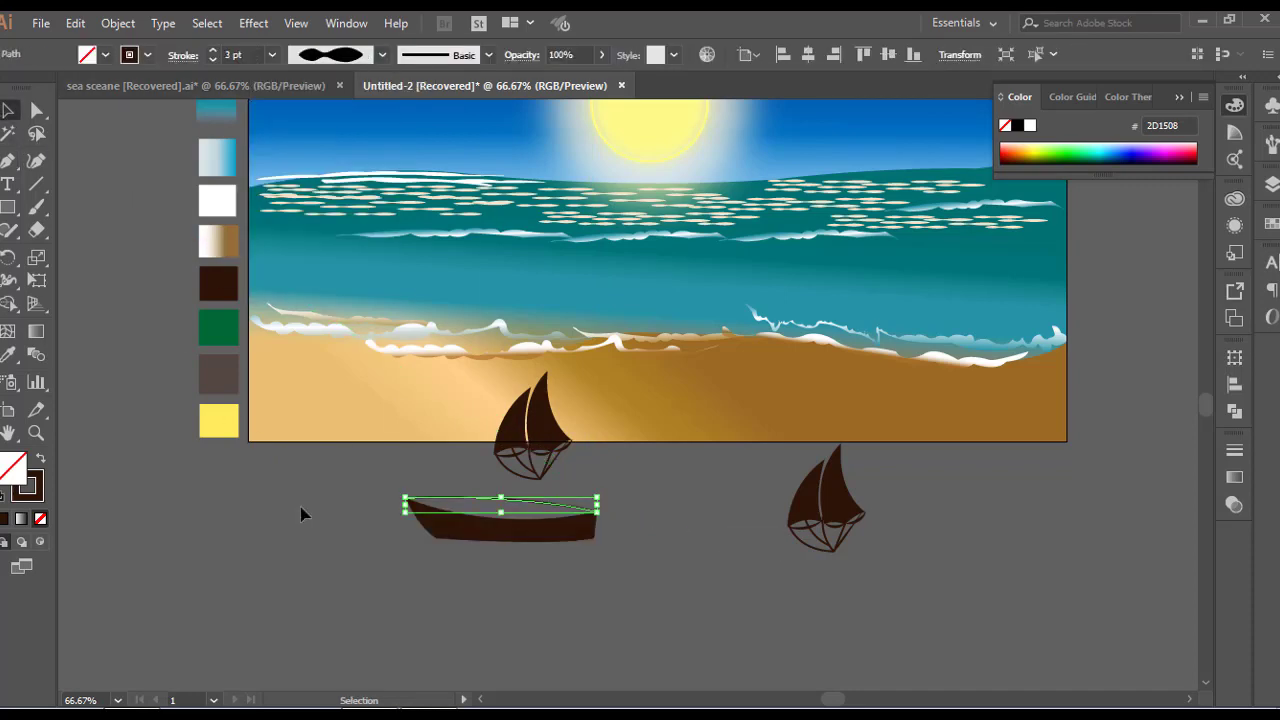
left_click(311, 566)
left_click(472, 524)
left_click(330, 55)
left_click(318, 112)
left_click(343, 531)
left_click(527, 508)
left_click(298, 532)
- Position the sail group over the hull so that its bottom tip meets the deck line
scroll(474, 583, "up", 1)
left_click(474, 464)
left_click(437, 622)
mouse_move(600, 394)
left_mouse_down()
mouse_move(571, 447)
mouse_move(551, 430)
mouse_move(605, 418)
left_mouse_up()
left_click(686, 566)
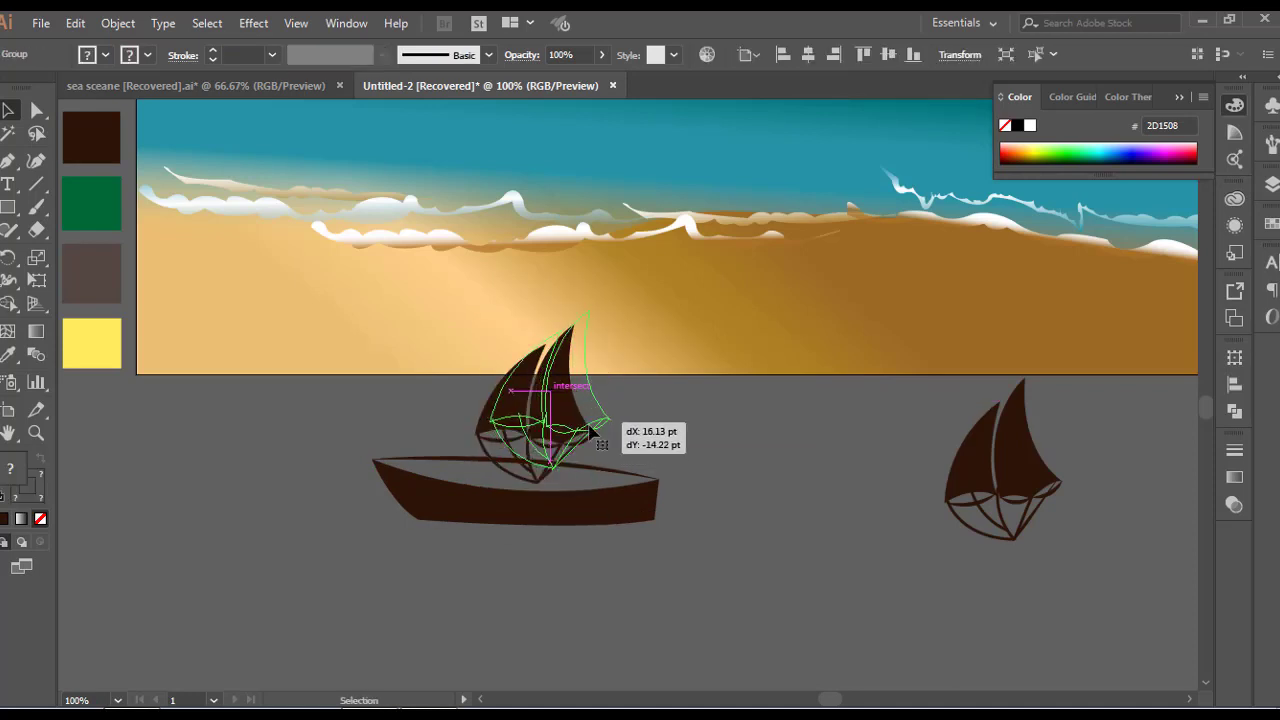
left_click_drag(589, 428, 588, 426)
left_click(283, 400)
- Draw the wavy outline of a pennant flag beside the hull with the Pen tool
left_click(329, 519)
left_click_drag(289, 519, 256, 534)
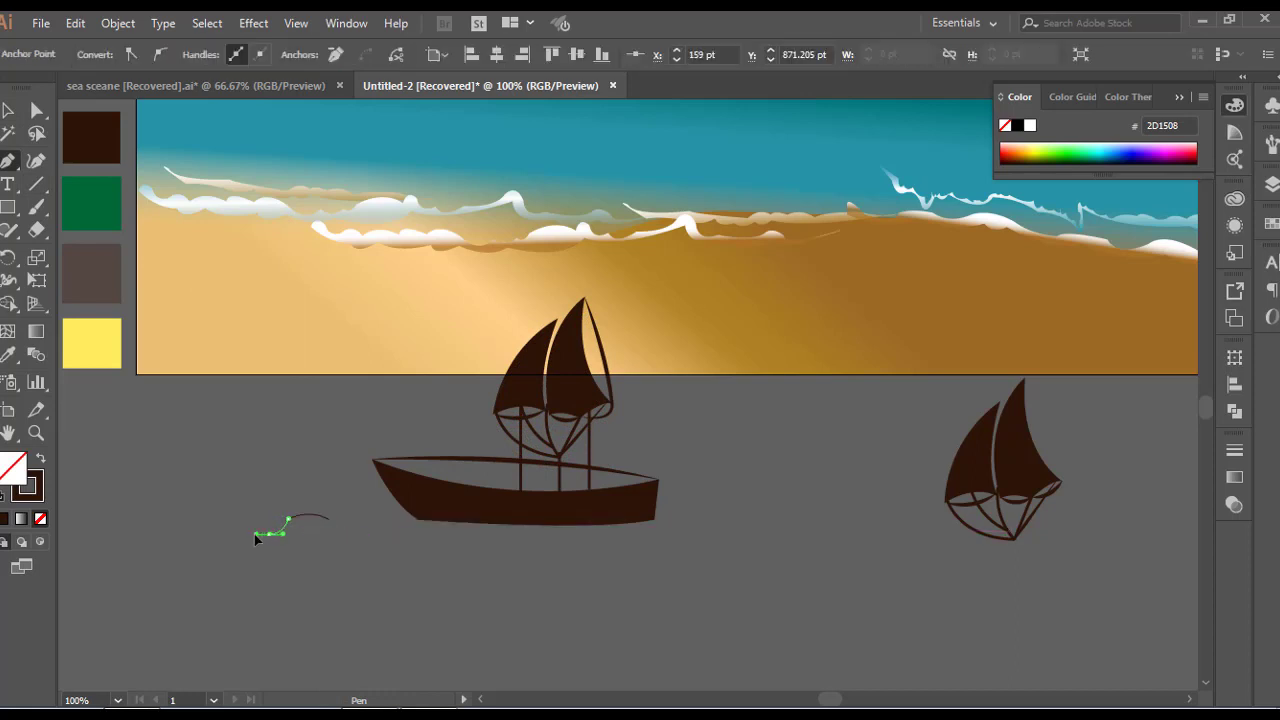
left_click(269, 534)
left_click(234, 541)
left_click_drag(197, 552, 188, 547)
left_click(198, 553)
left_click_drag(257, 548, 349, 568)
left_click(300, 539)
left_click(333, 548)
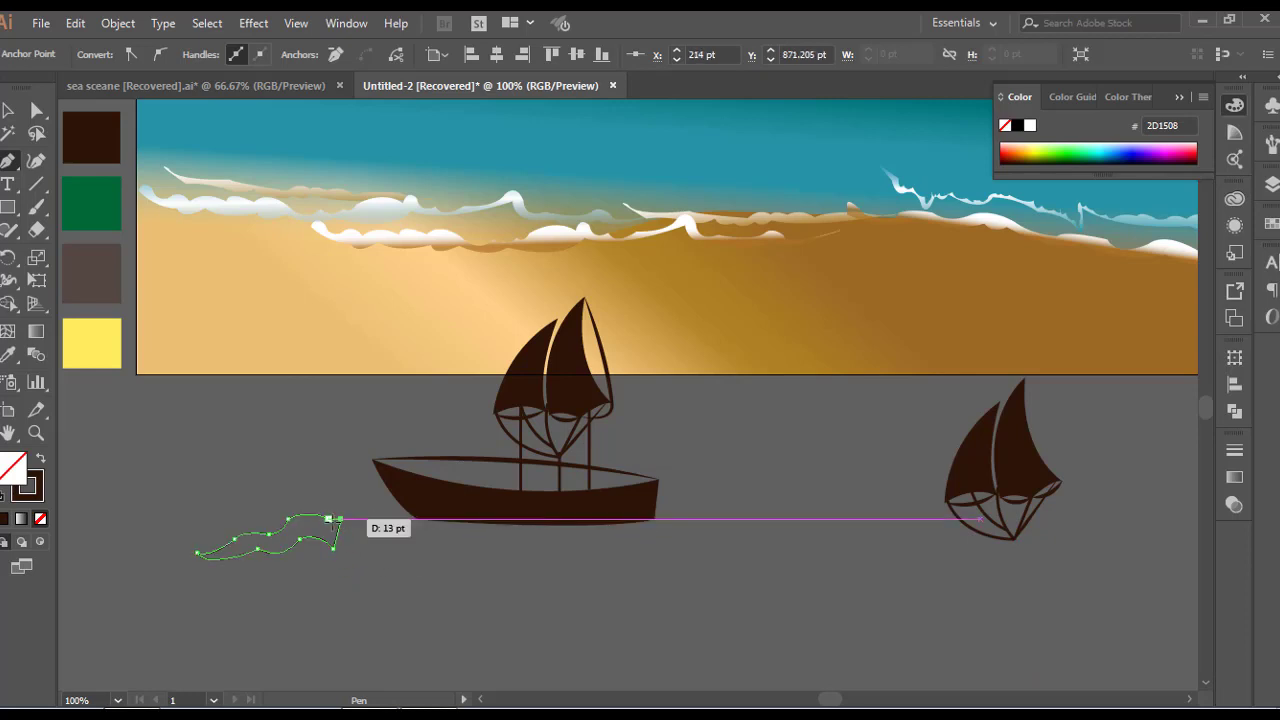
- Refine the pennant's anchor points, smoothing its lower curve and extending its wide end into a point
key("ctrl+equal")
key("ctrl+equal")
left_click(191, 492)
left_click_drag(192, 508, 194, 582)
left_click(333, 434)
left_click_drag(338, 416, 364, 376)
left_click_drag(358, 433, 369, 426)
- Fill the wavy pennant with orange FC6F30
left_click(8, 110)
left_click_drag(26, 494, 10, 470)
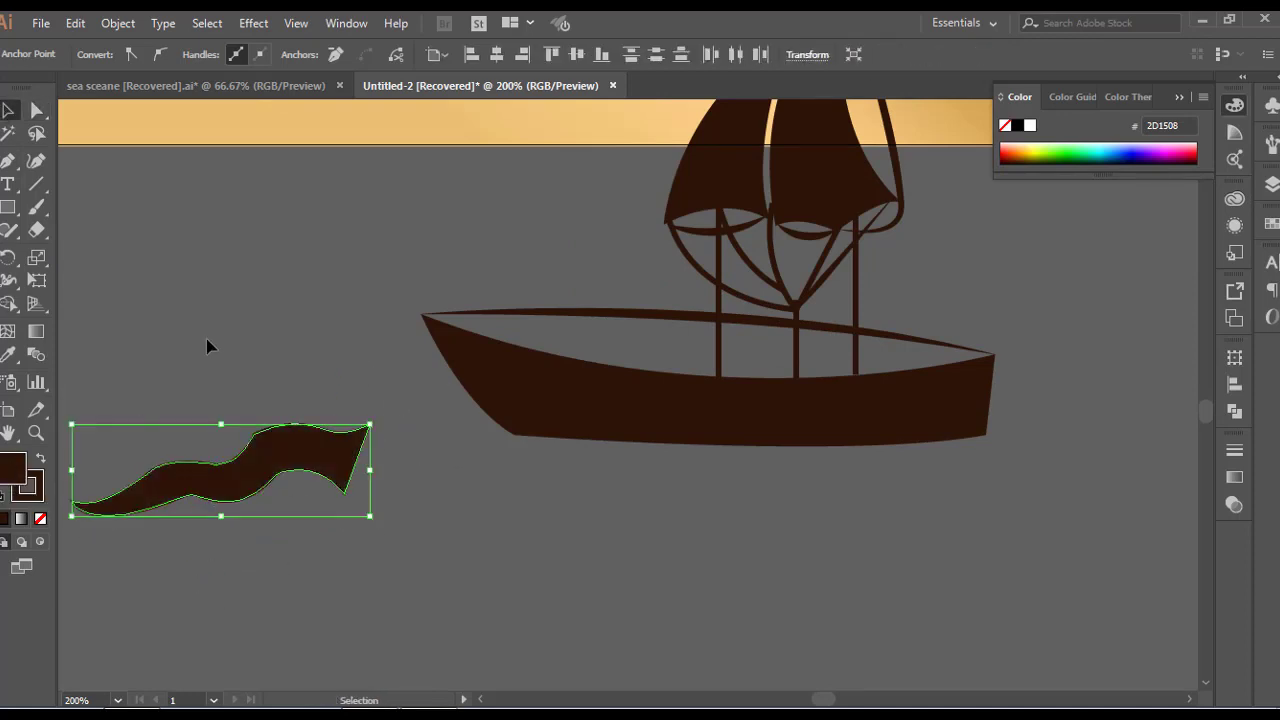
left_click(197, 366)
scroll(263, 445, "down", 4)
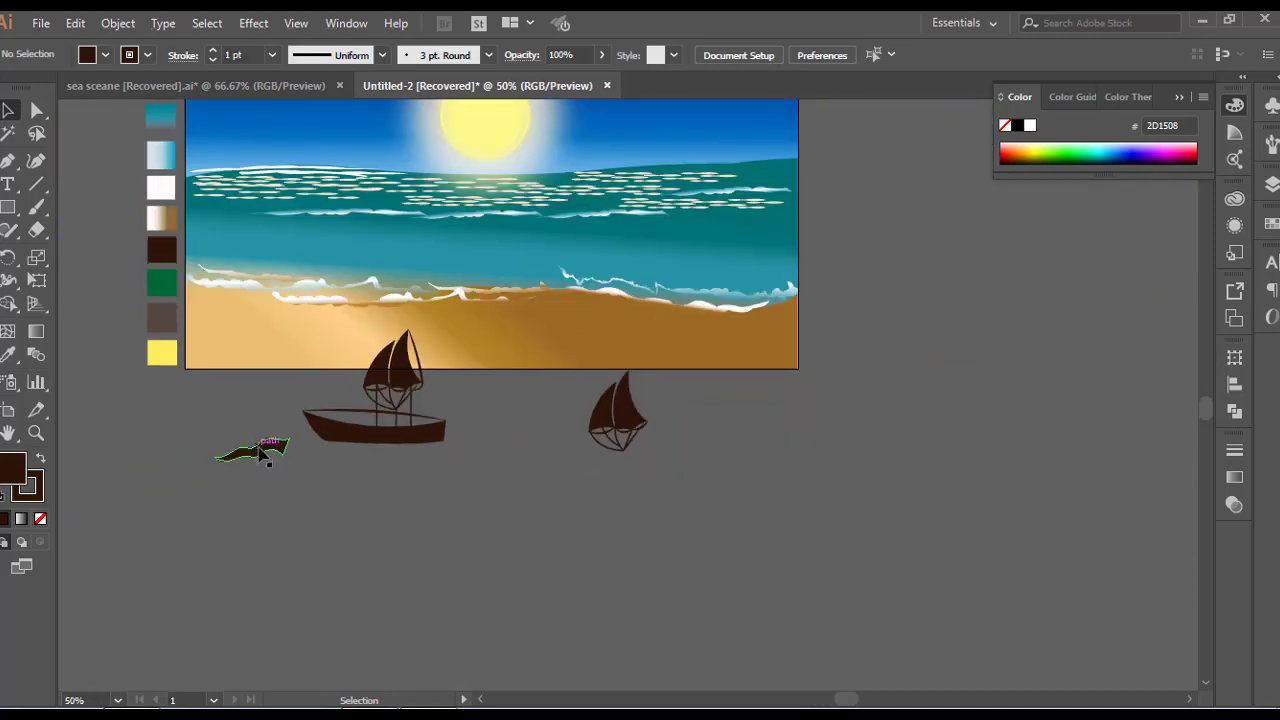
left_click(263, 452)
double_click(13, 466)
left_click_drag(975, 420, 975, 228)
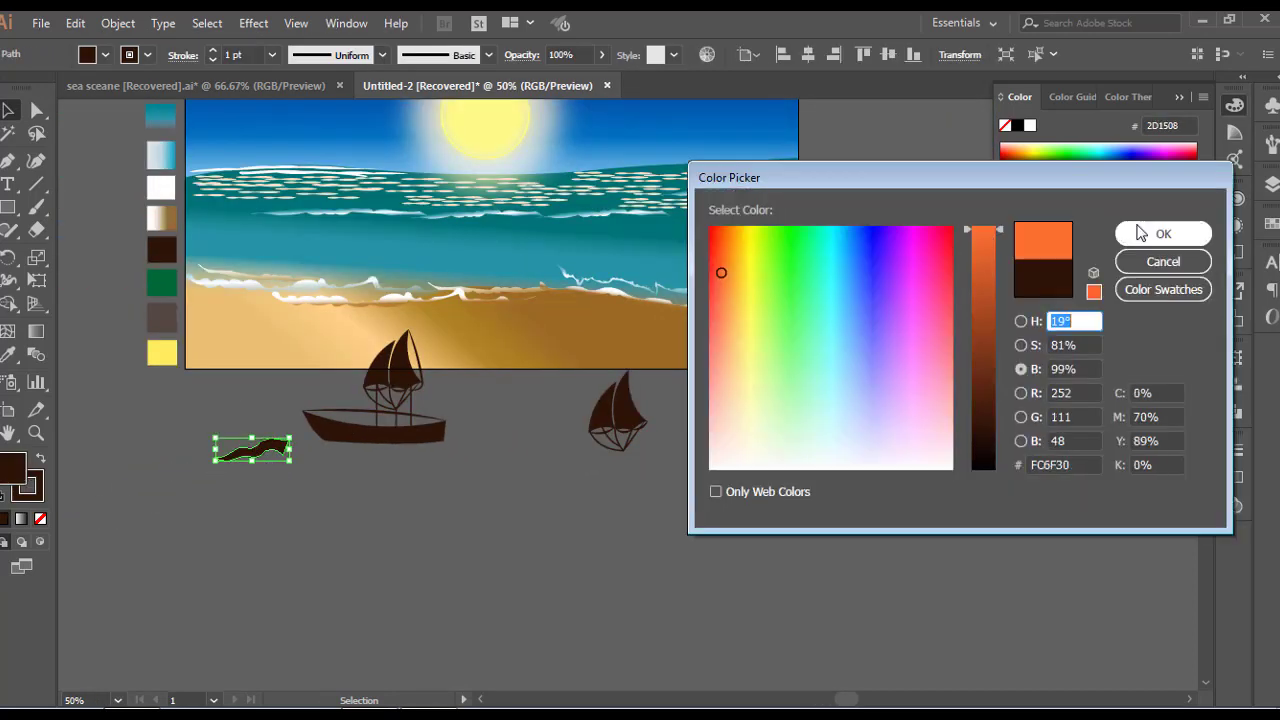
left_click(1163, 231)
- Move the orange pennant up to the top of the boat's sails
left_click(244, 504)
left_click(274, 451)
left_click_drag(289, 461, 395, 343)
left_click(294, 507)
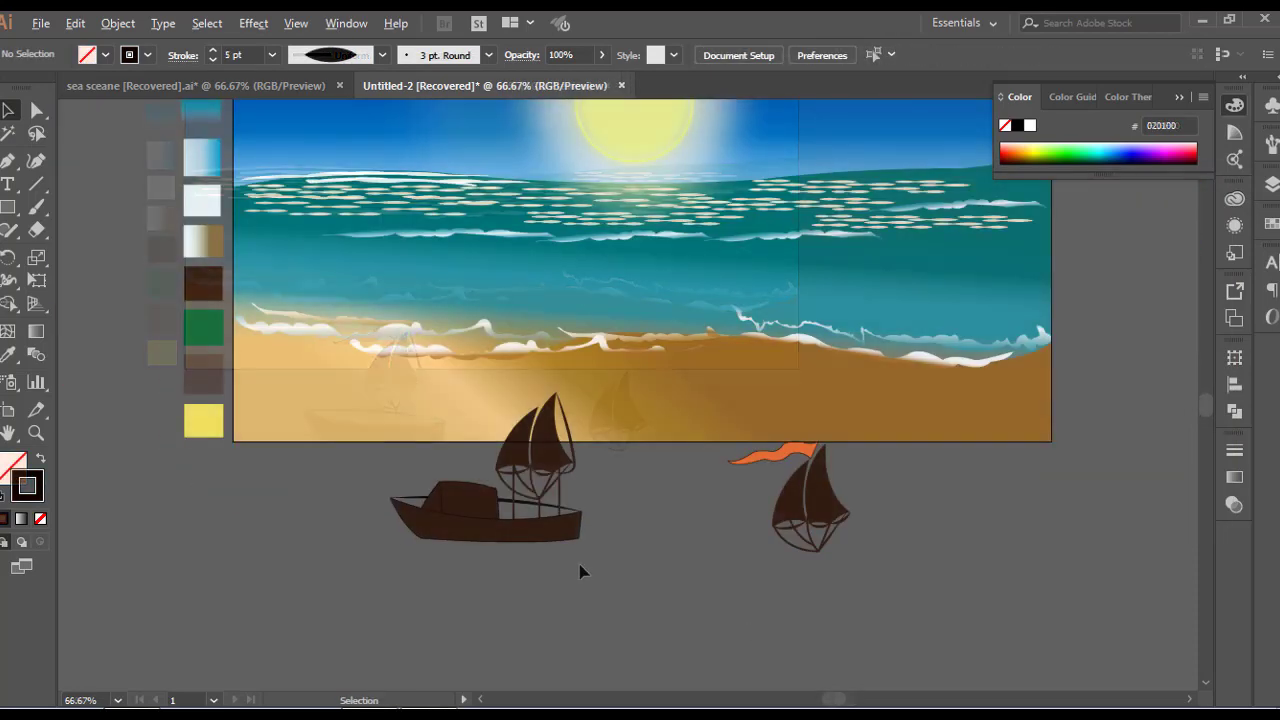
- Group the parts of the finished boat and place it on the ocean horizon at the right of the artboard
scroll(580, 571, "down", 1)
left_click_drag(592, 533, 881, 266)
right_click(560, 532)
left_click(610, 361)
left_click(1034, 322)
- Group the spare sails with the orange pennant and turn the group upside down
left_click_drag(780, 586, 694, 464)
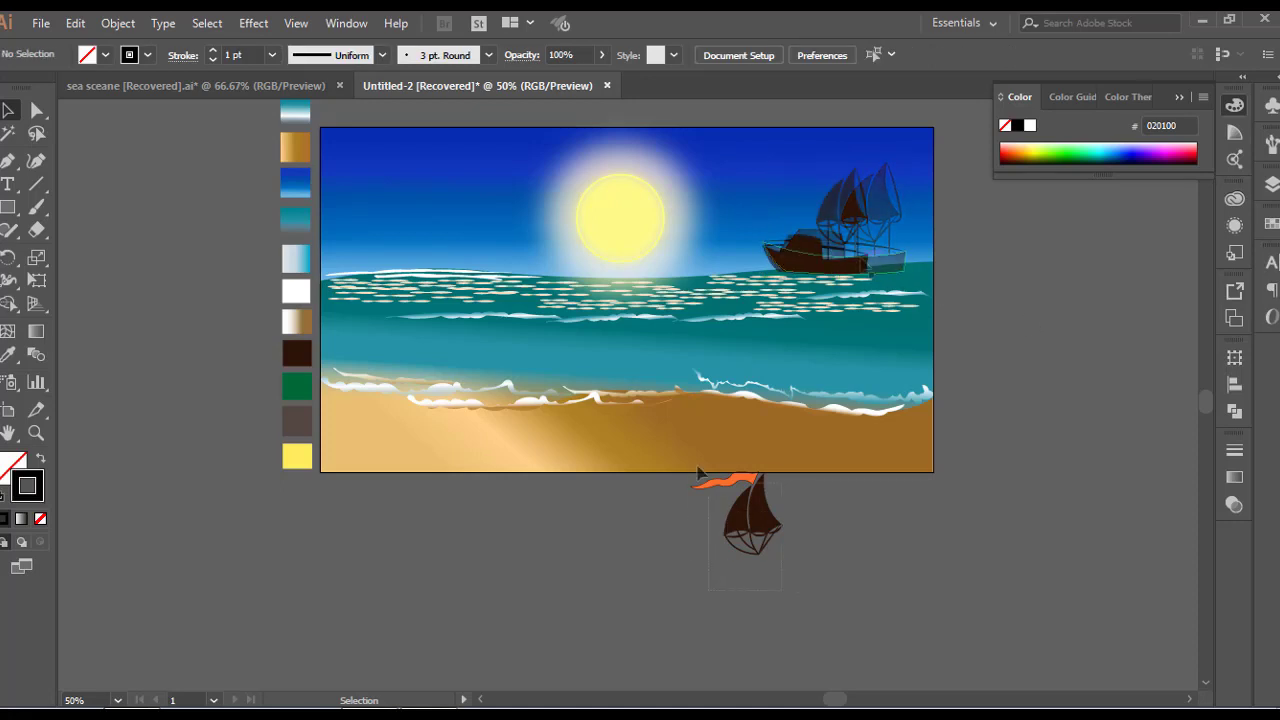
right_click(764, 512)
left_click(851, 344)
left_click_drag(790, 558, 700, 428)
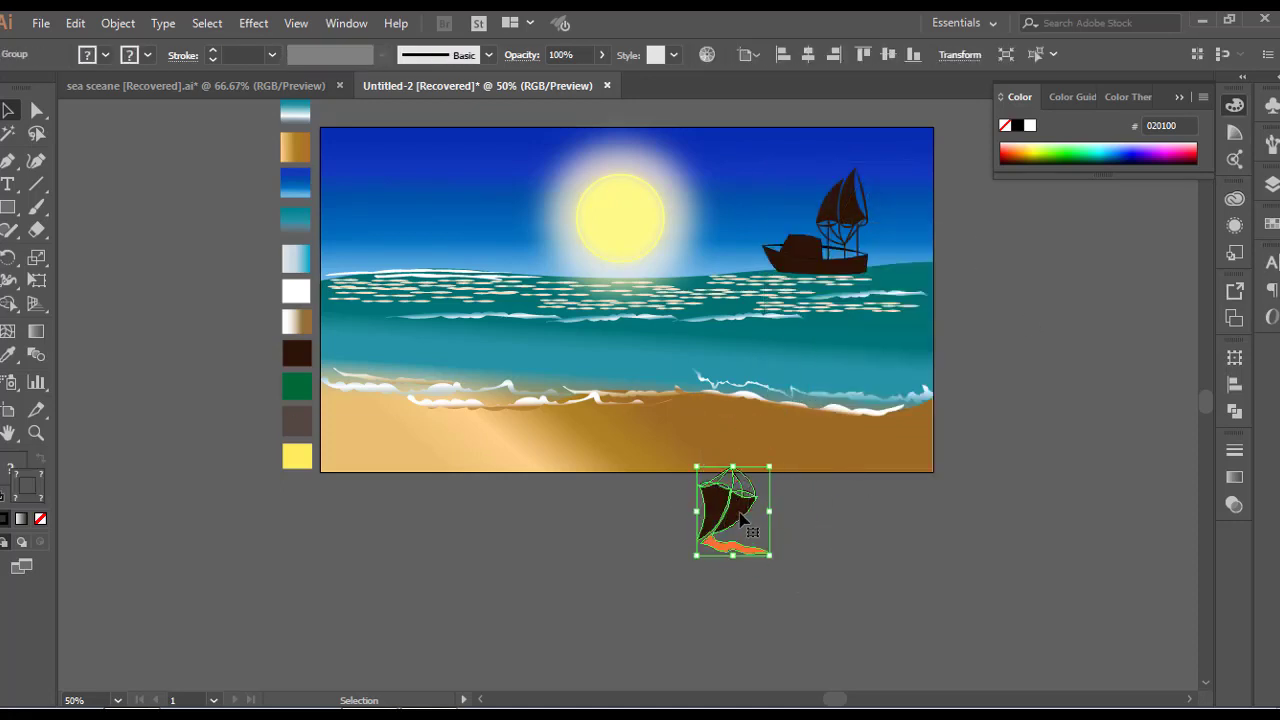
- Reflect the upside-down sail group sideways and place it on the water directly below the boat
right_click(740, 512)
mouse_move(830, 393)
left_click(1011, 464)
left_click(660, 486)
left_click_drag(759, 529, 869, 330)
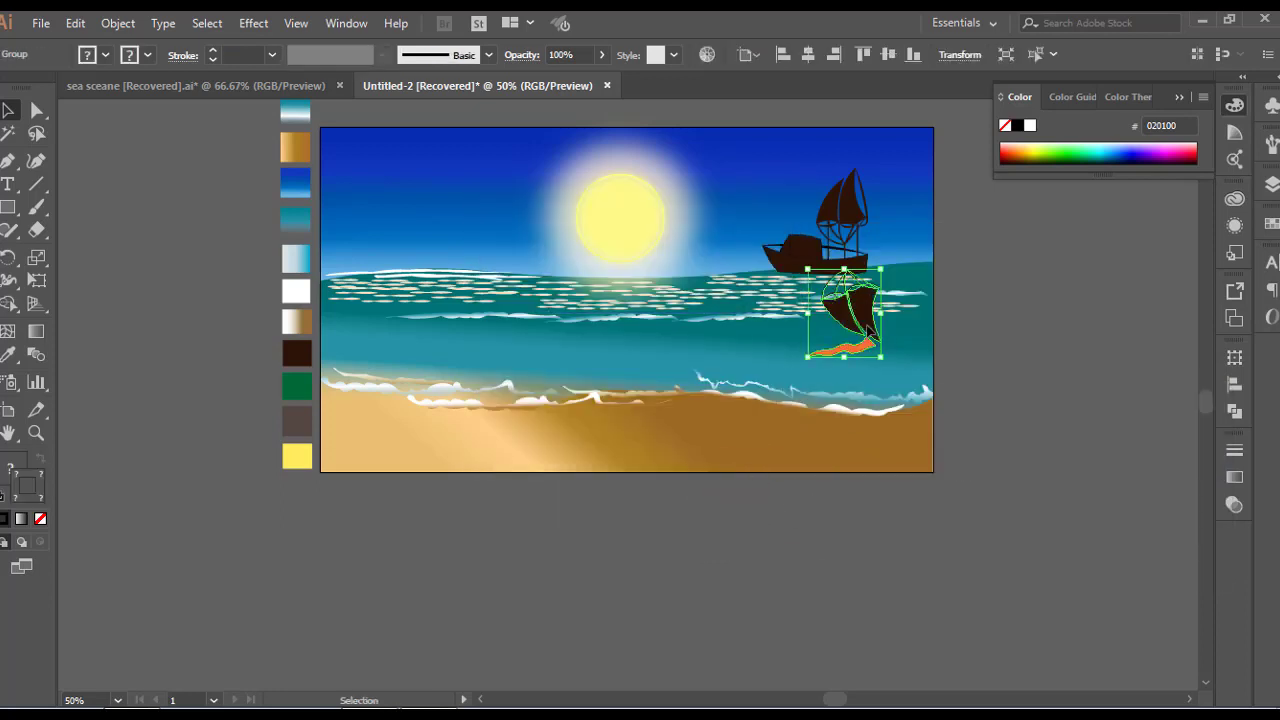
- Set the sail reflection's opacity to 37% and scale it down to fit beneath the boat's hull
left_click(601, 56)
left_click_drag(547, 81, 545, 80)
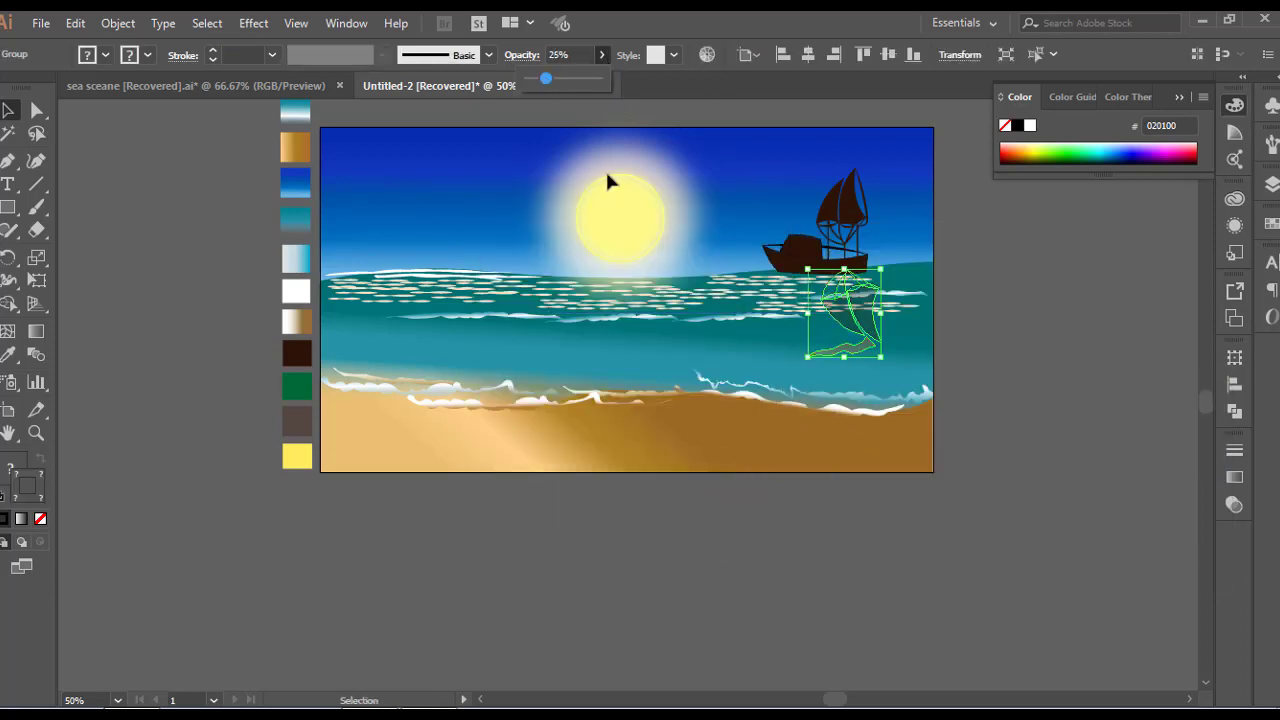
left_click(970, 346)
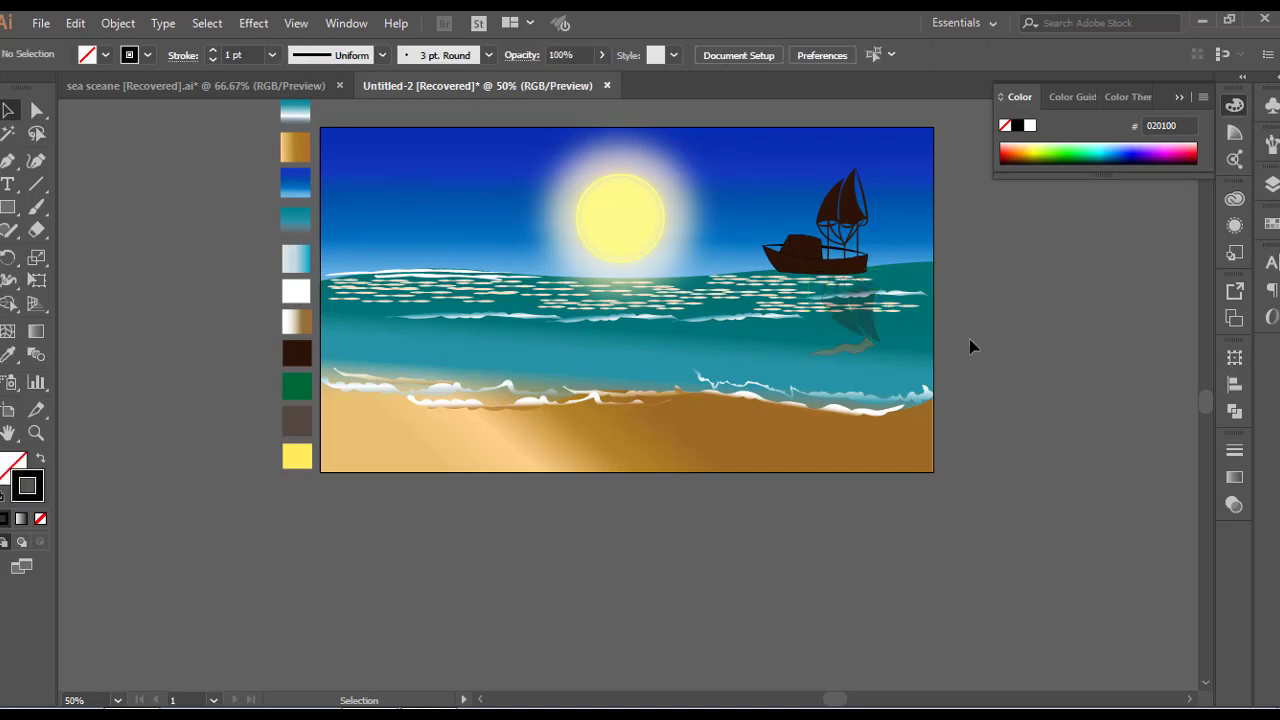
left_click(840, 350)
left_click(601, 55)
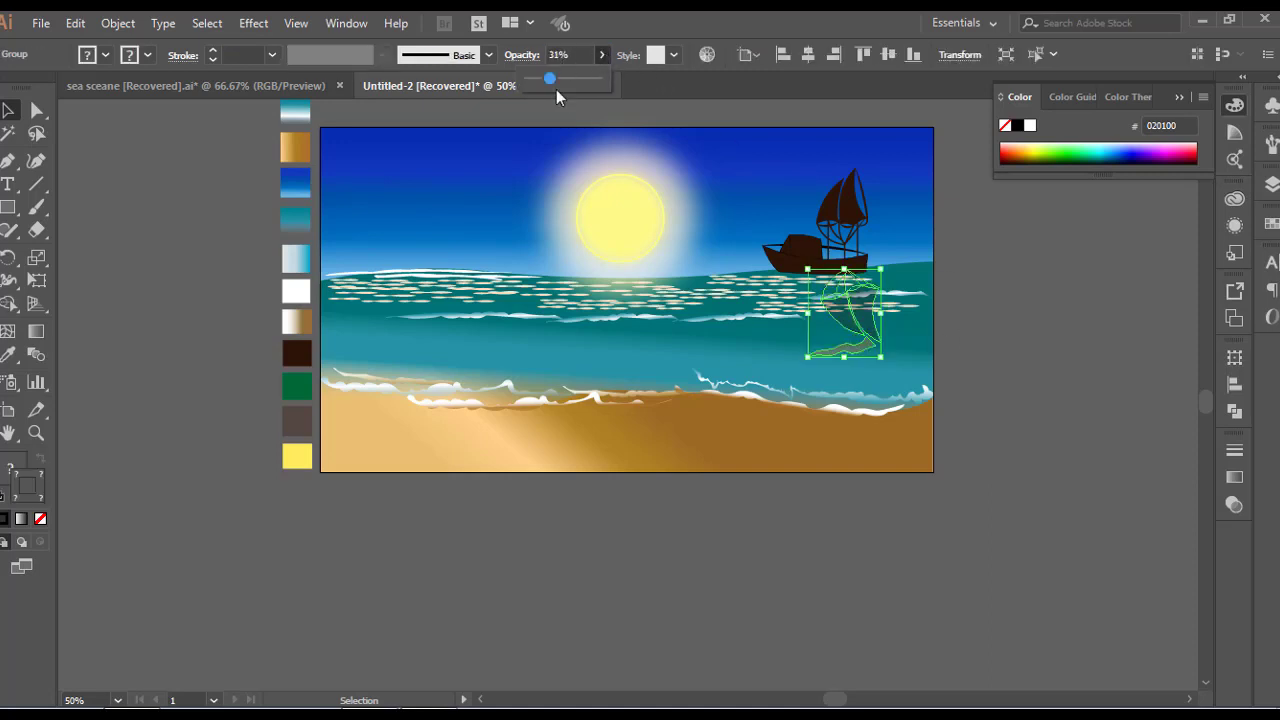
left_click_drag(882, 355, 866, 321)
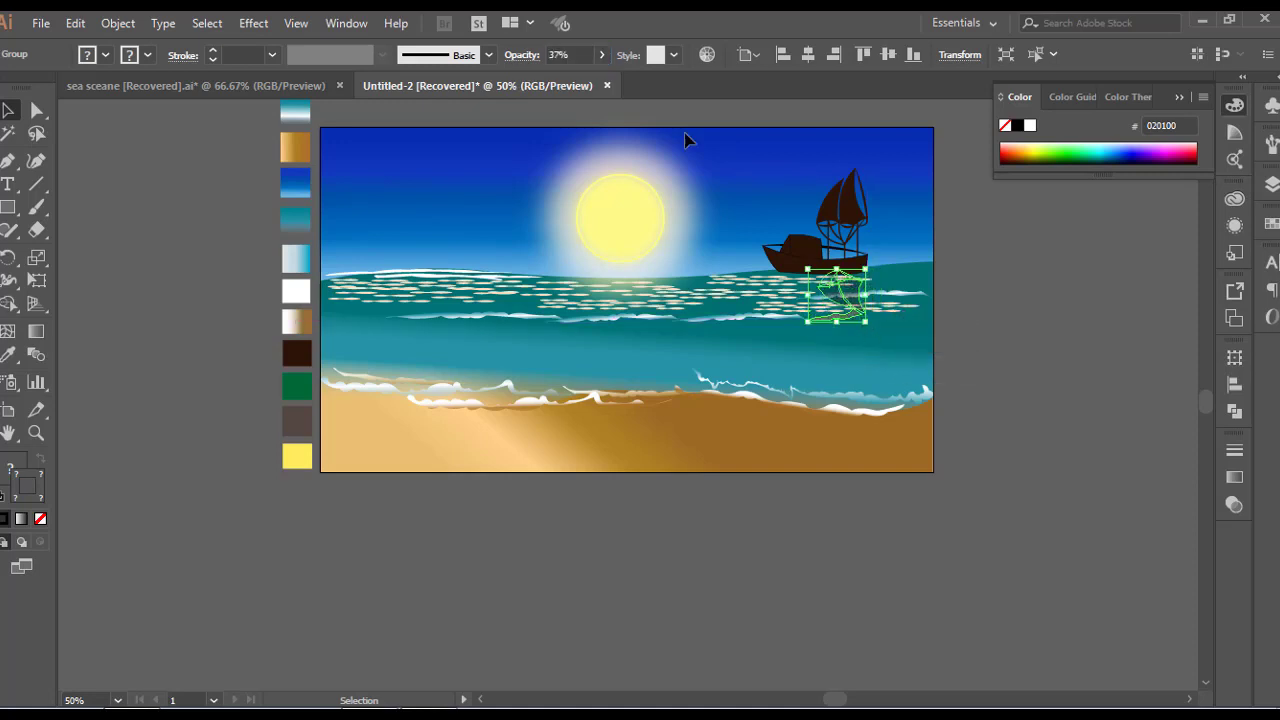
- Draw a small curved bird wing as an open path below the artboard with the Pen tool
left_click(601, 55)
left_click(1055, 410)
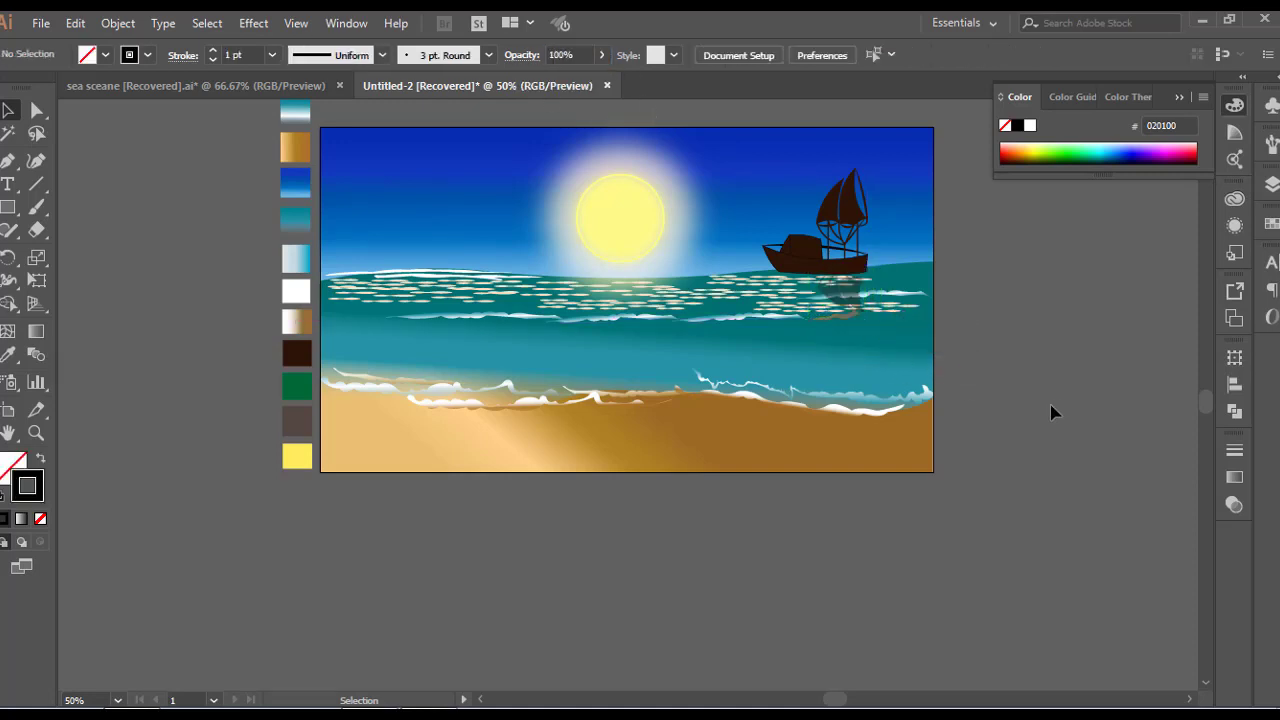
scroll(582, 560, "up", 2)
scroll(578, 546, "up", 1)
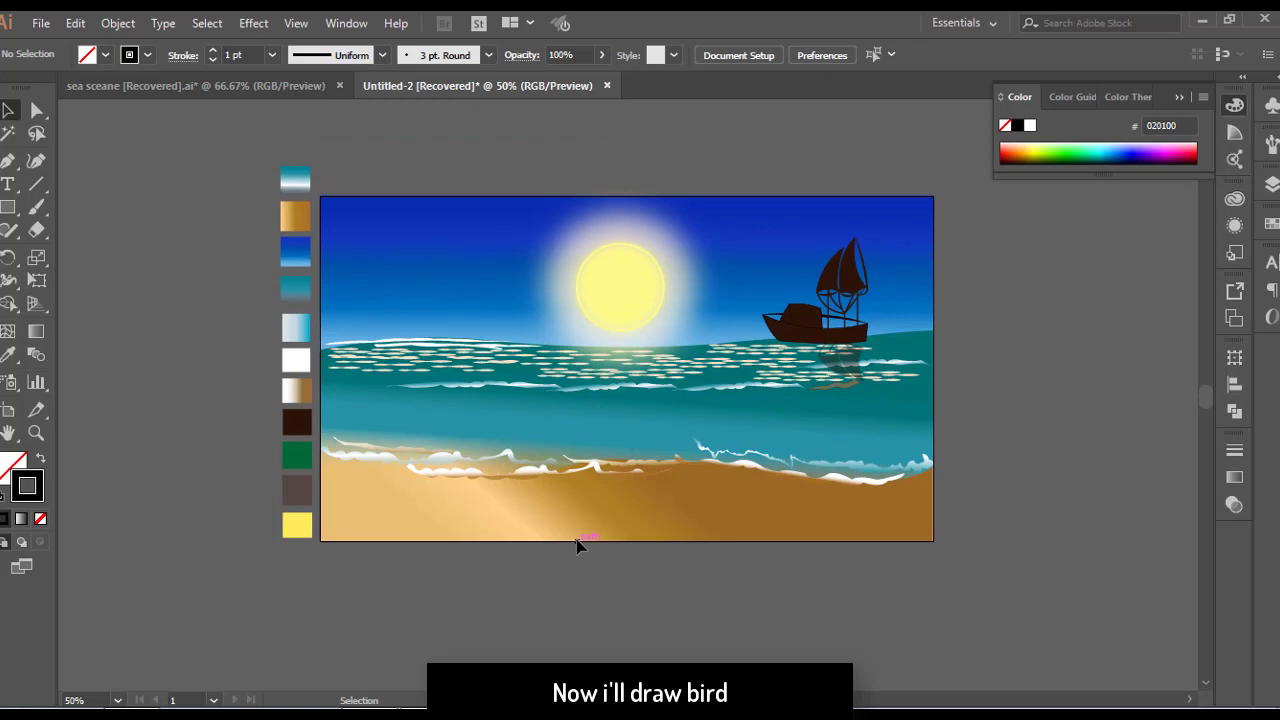
left_click(10, 166)
scroll(386, 576, "down", 1)
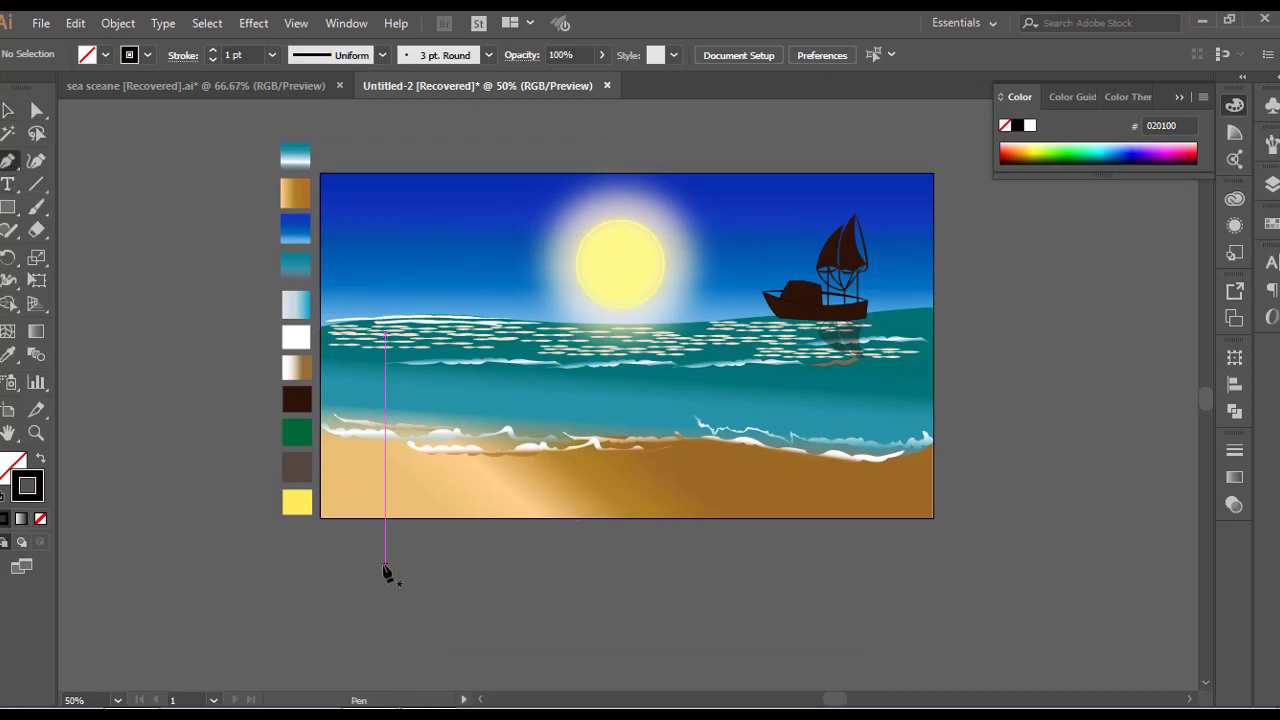
left_click(384, 566)
left_click(430, 594)
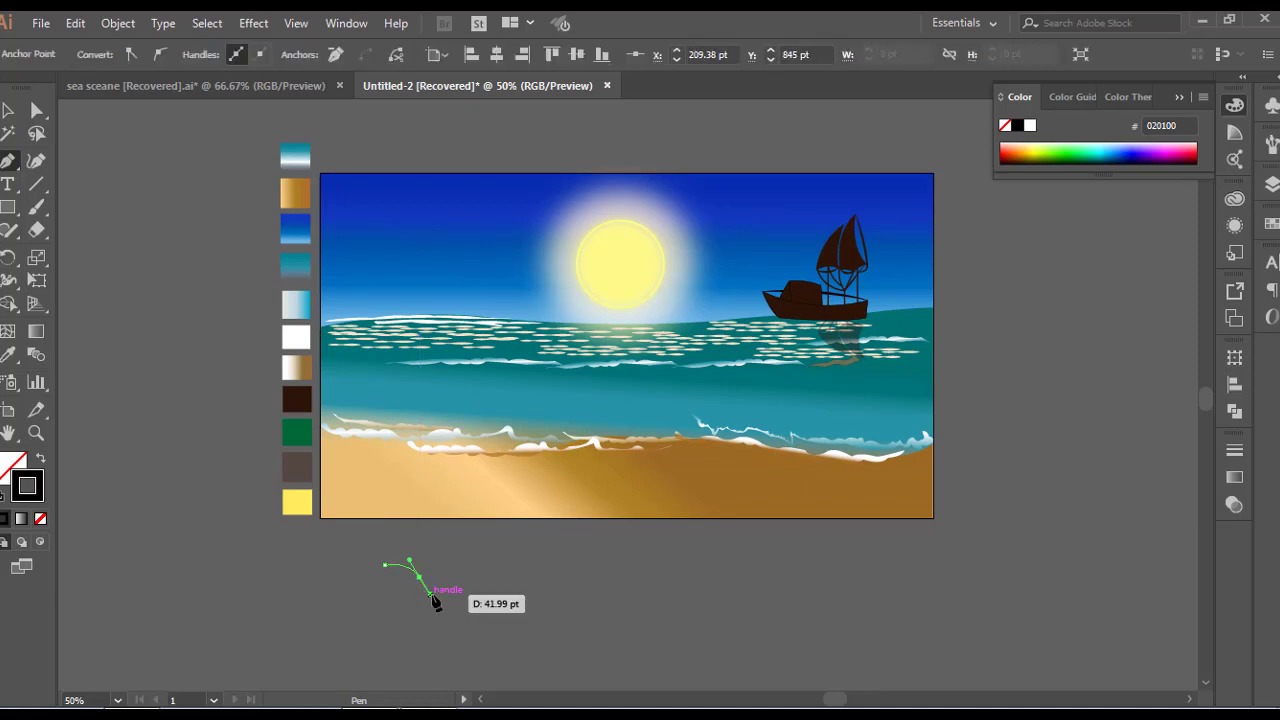
- Give the wing curve a dark brown 2B1400 stroke with the lens-shaped width profile at 4 pt
double_click(28, 487)
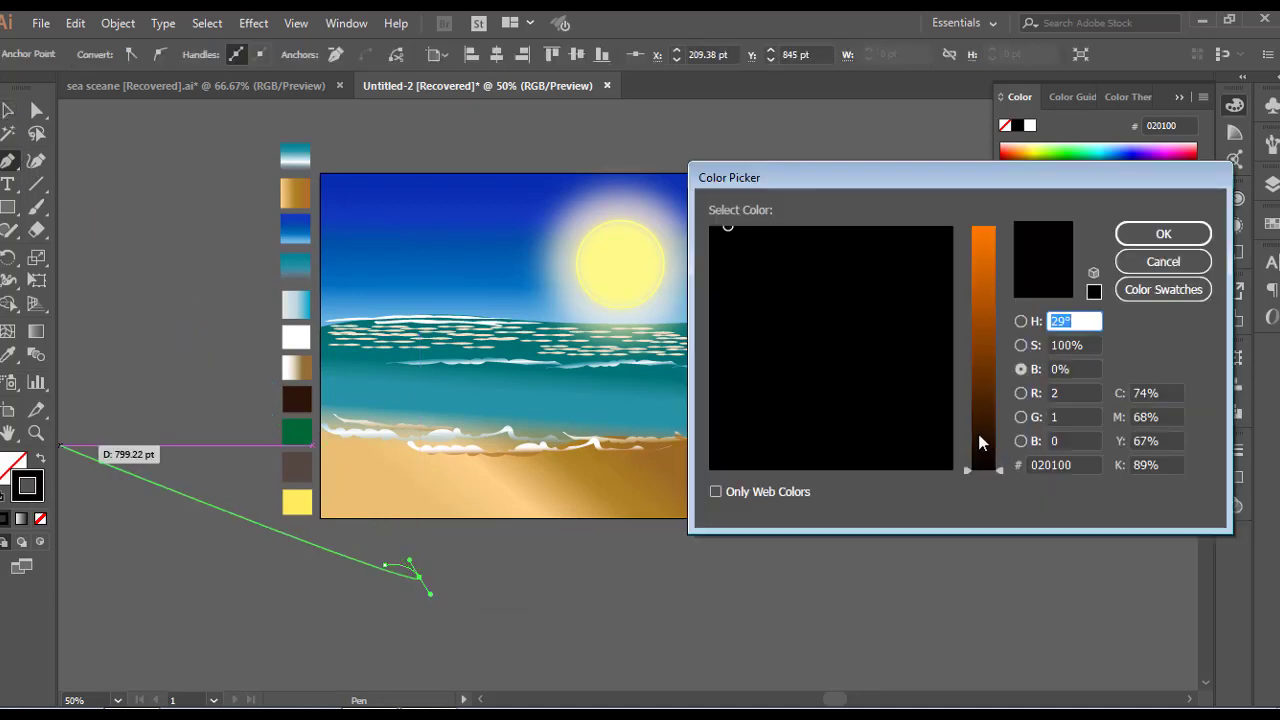
left_click_drag(976, 440, 976, 429)
key("Return")
key("v")
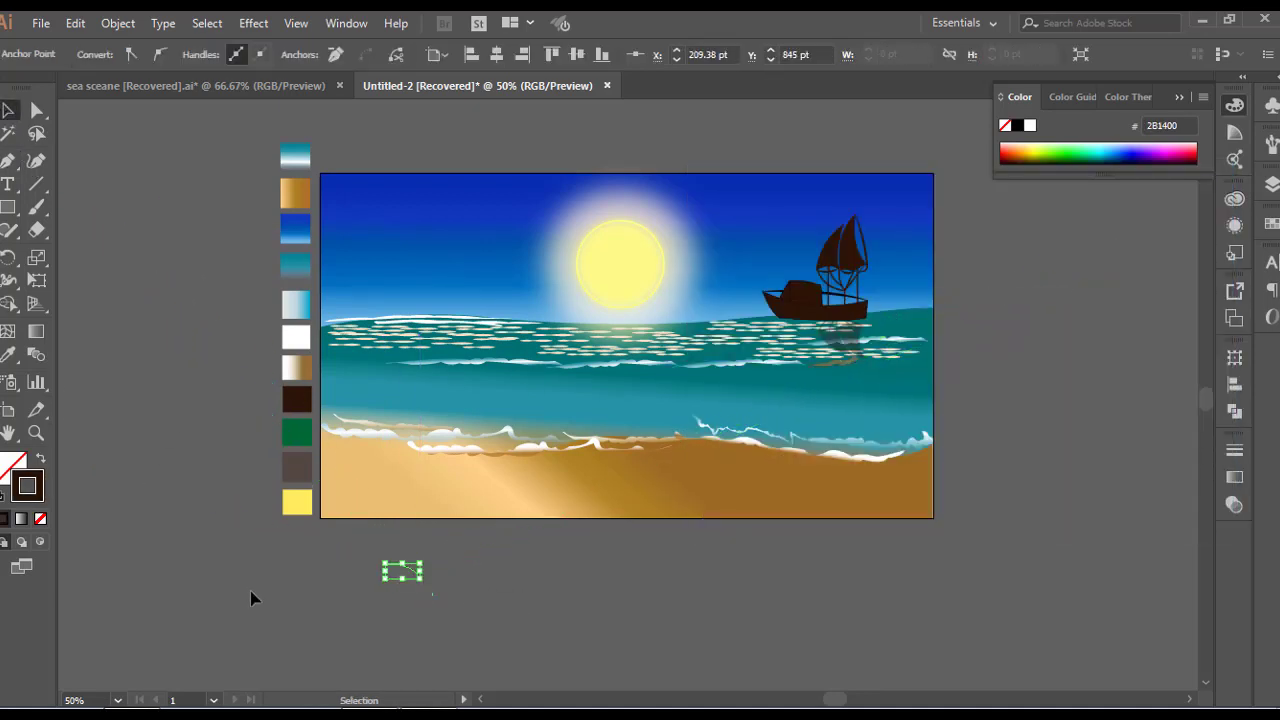
left_click(252, 598)
left_click(397, 571)
left_click(308, 58)
left_click(307, 119)
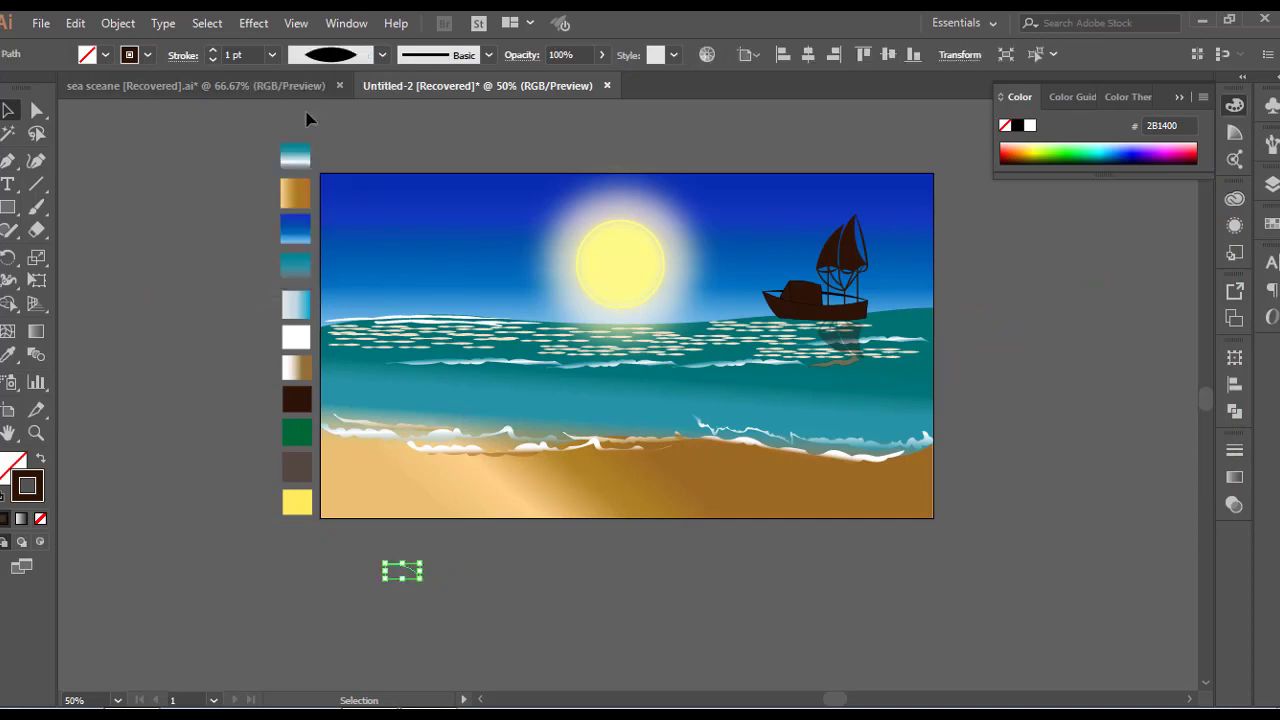
left_click(180, 370)
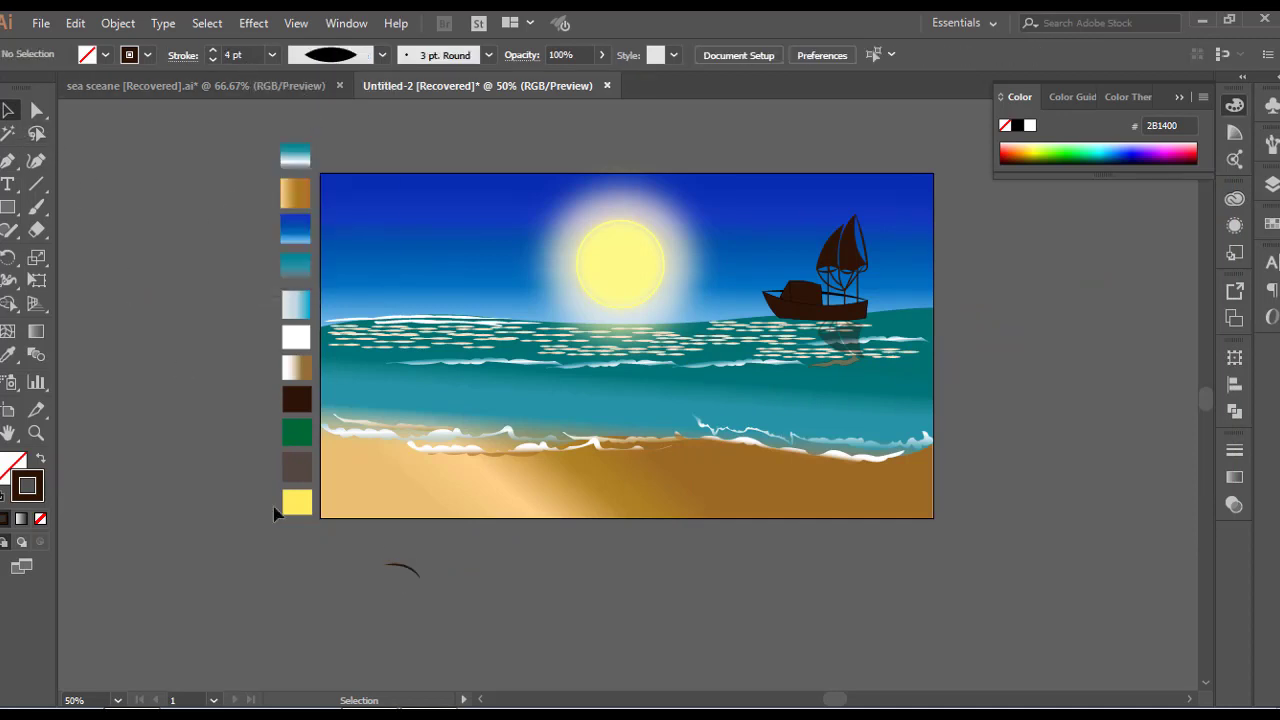
- Make a mirrored copy of the wing and place it so the two wings cross at their inner ends
scroll(389, 676, "up", 2)
right_click(415, 475)
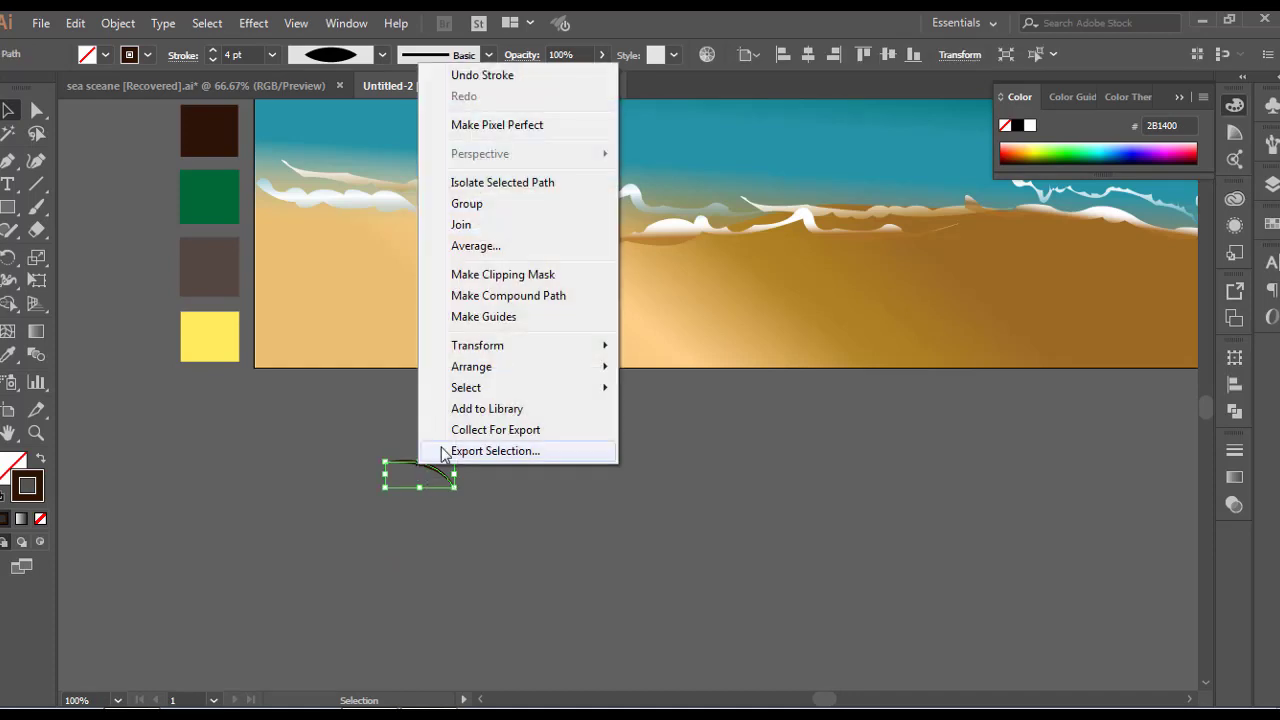
mouse_move(509, 345)
left_click(684, 417)
left_click(543, 486)
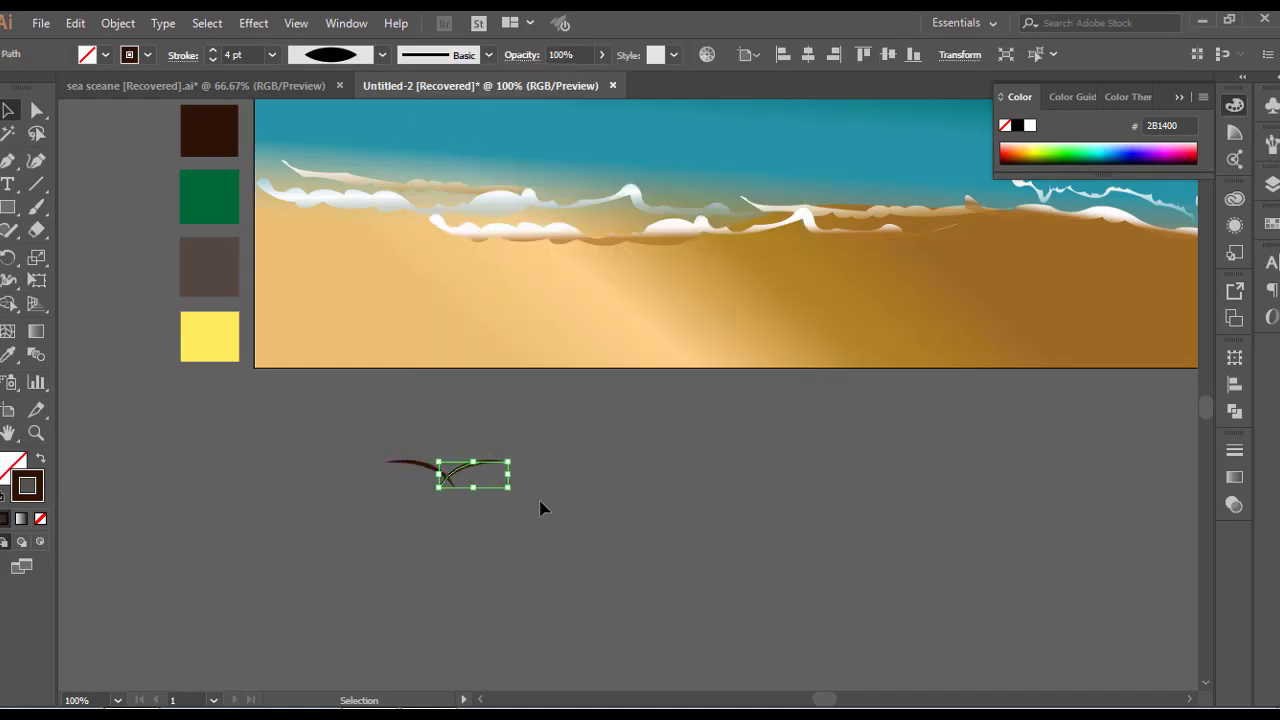
left_click(487, 539)
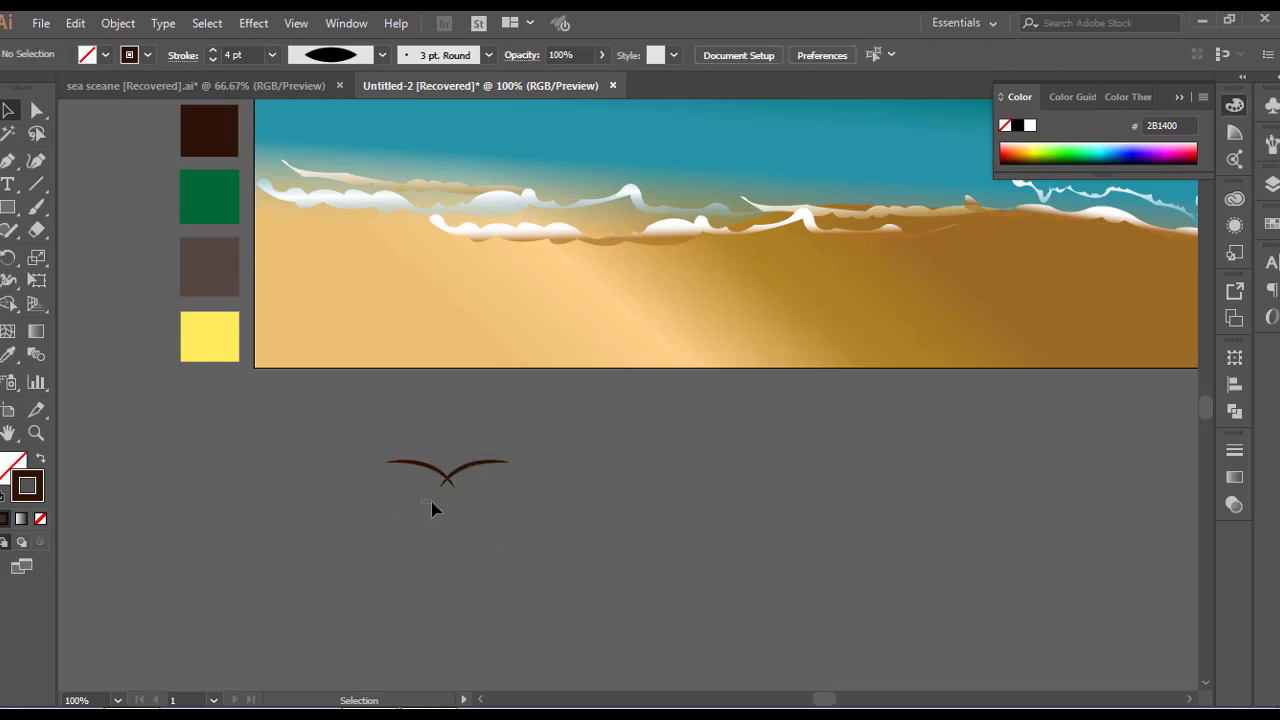
- Set the stroke weight of both wings to 7 pt
left_click_drag(425, 508, 502, 434)
scroll(240, 52, "up", 3)
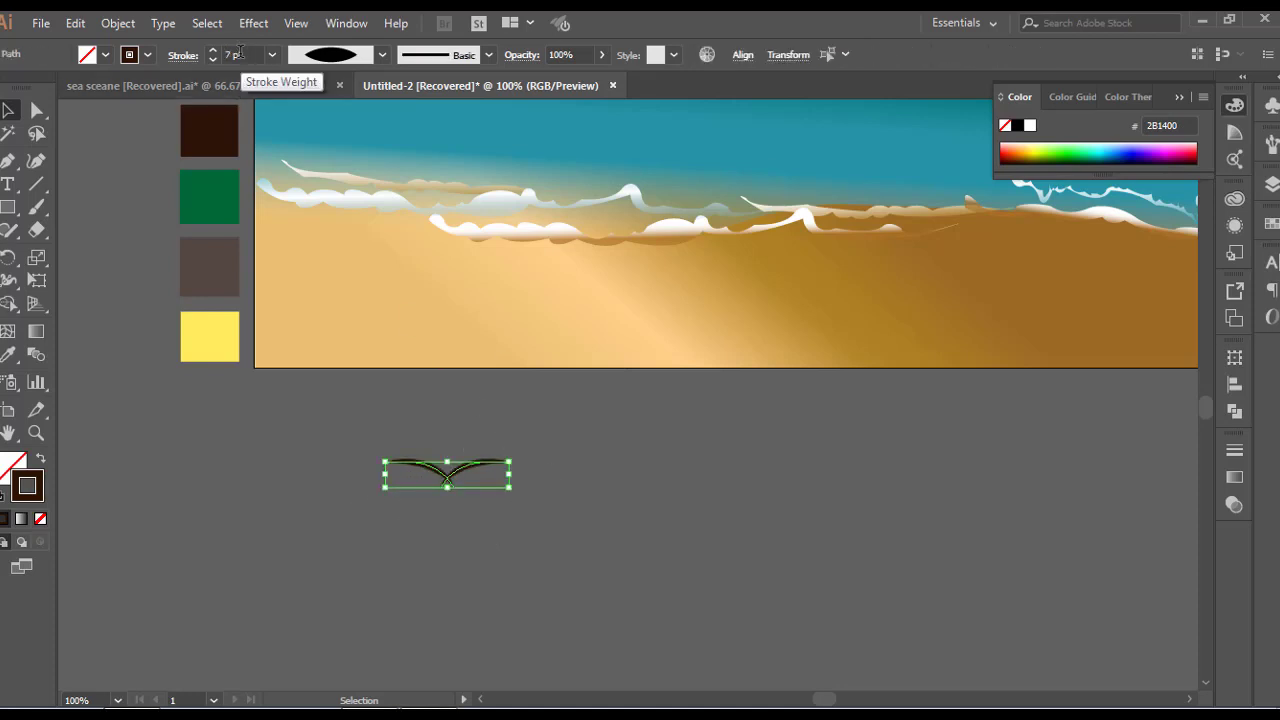
left_click(231, 494)
- Draw a small dark brown ellipse beside the wings and reshape its anchor points into an egg-shaped bird body
left_click_drag(8, 207, 60, 254)
left_click_drag(36, 478, 12, 464)
mouse_move(577, 442)
left_mouse_down()
mouse_move(604, 486)
mouse_move(624, 477)
left_mouse_up()
left_click(37, 116)
key("Down")
key("Down")
key("Down")
key("Down")
key("Down")
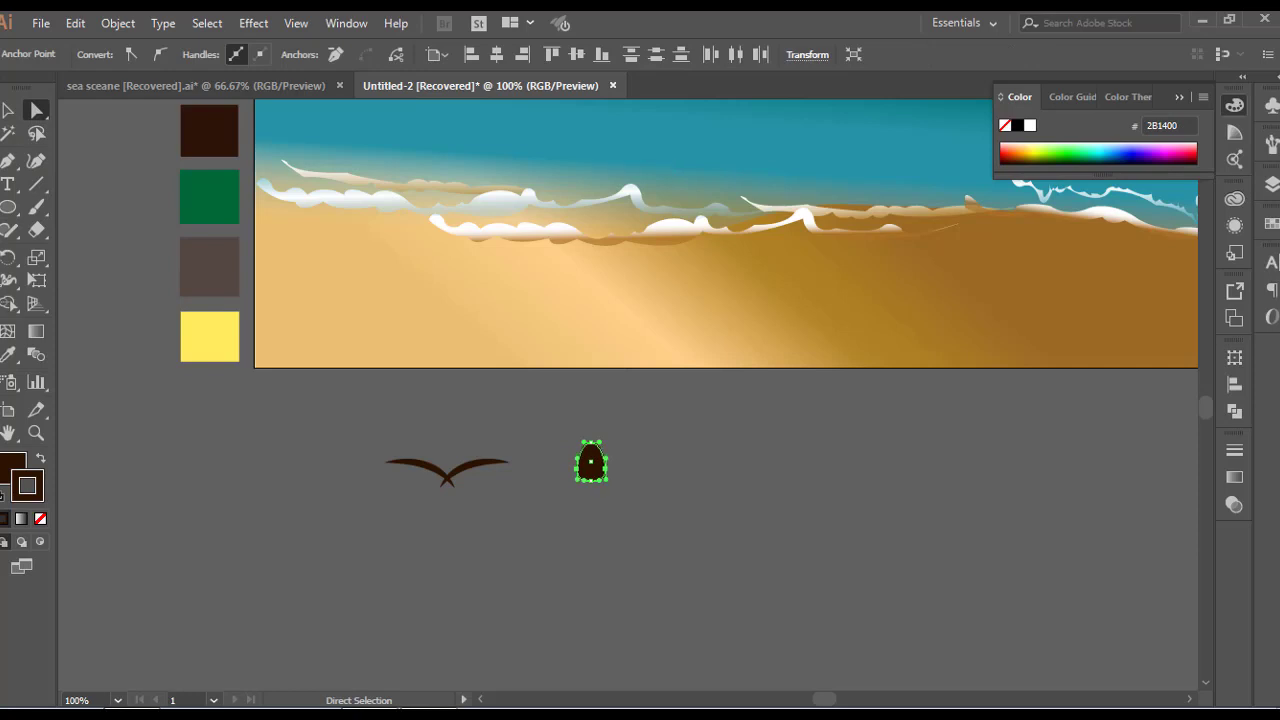
- Place the egg-shaped body over the point where the two wings cross to complete the bird
left_click(8, 112)
left_click(207, 500)
left_click(594, 476)
left_click_drag(606, 482, 445, 451)
left_click(600, 531)
scroll(449, 478, "up", 2)
left_click(448, 568)
left_click(508, 552)
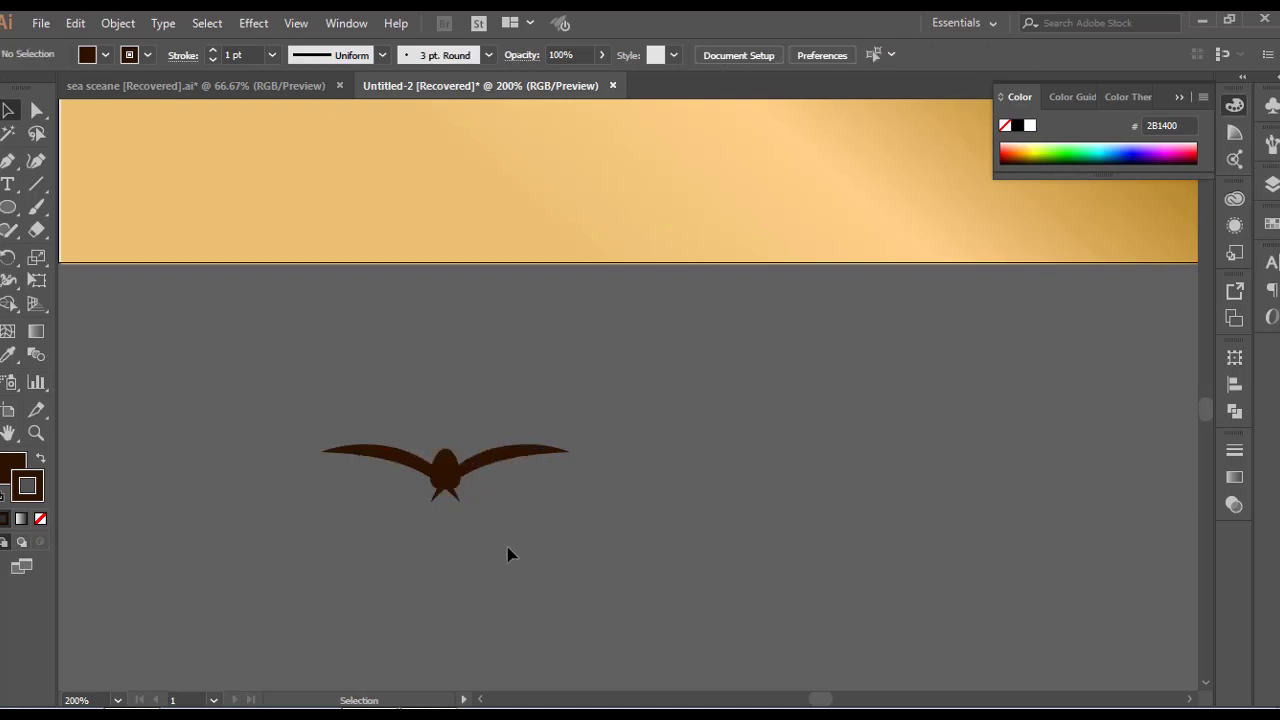
- Place tilted copies of the bird in the sky, two above the boat and a smaller one near the artboard's upper-left corner
scroll(623, 592, "down", 3)
scroll(622, 572, "up", 3)
scroll(615, 578, "right", 4)
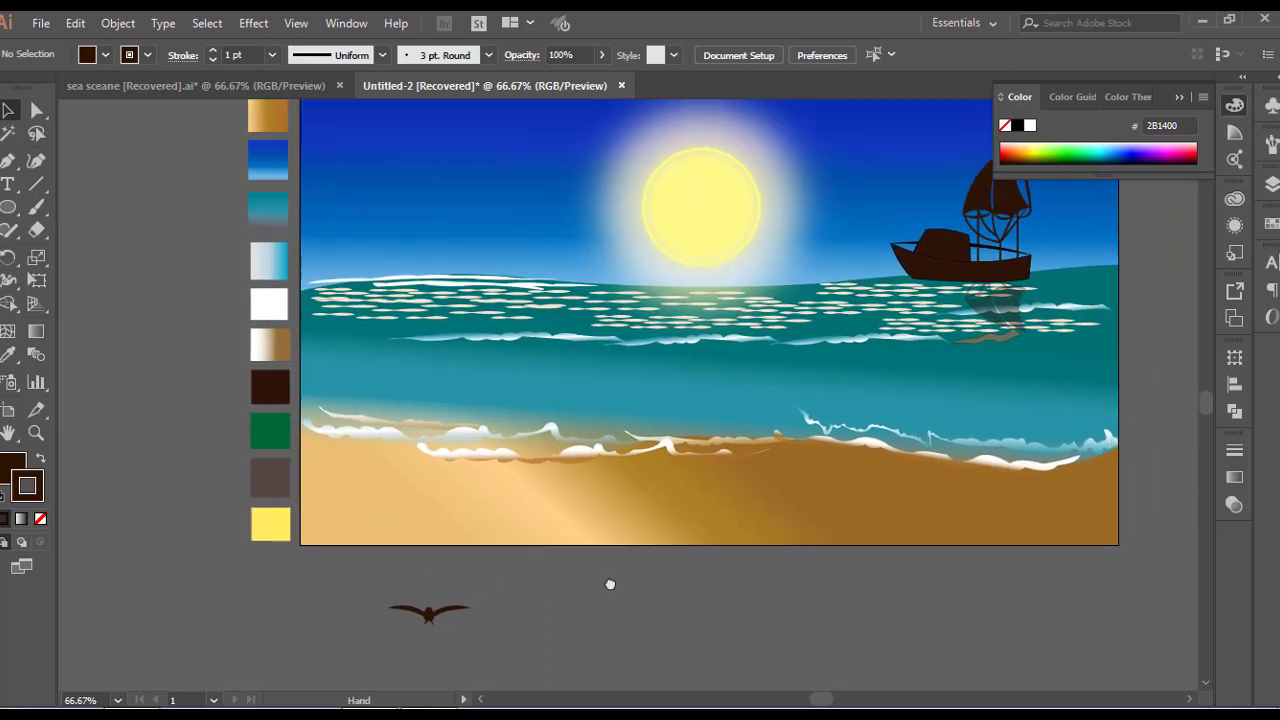
left_click_drag(440, 641, 215, 189)
left_click(1177, 312)
left_click(730, 173)
left_click(1013, 268)
left_click(1054, 311)
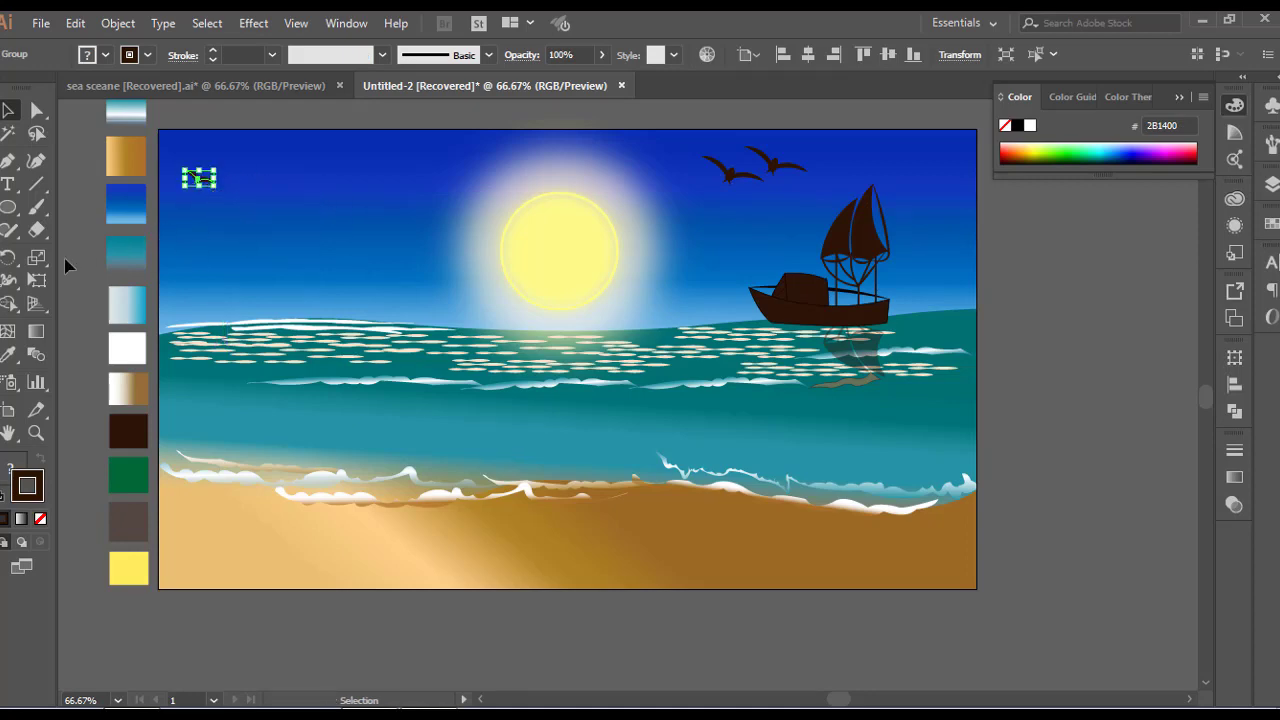
- Isolate the small bird's group and thin its wing strokes to 5 pt
left_click(65, 261)
scroll(202, 188, "up", 3)
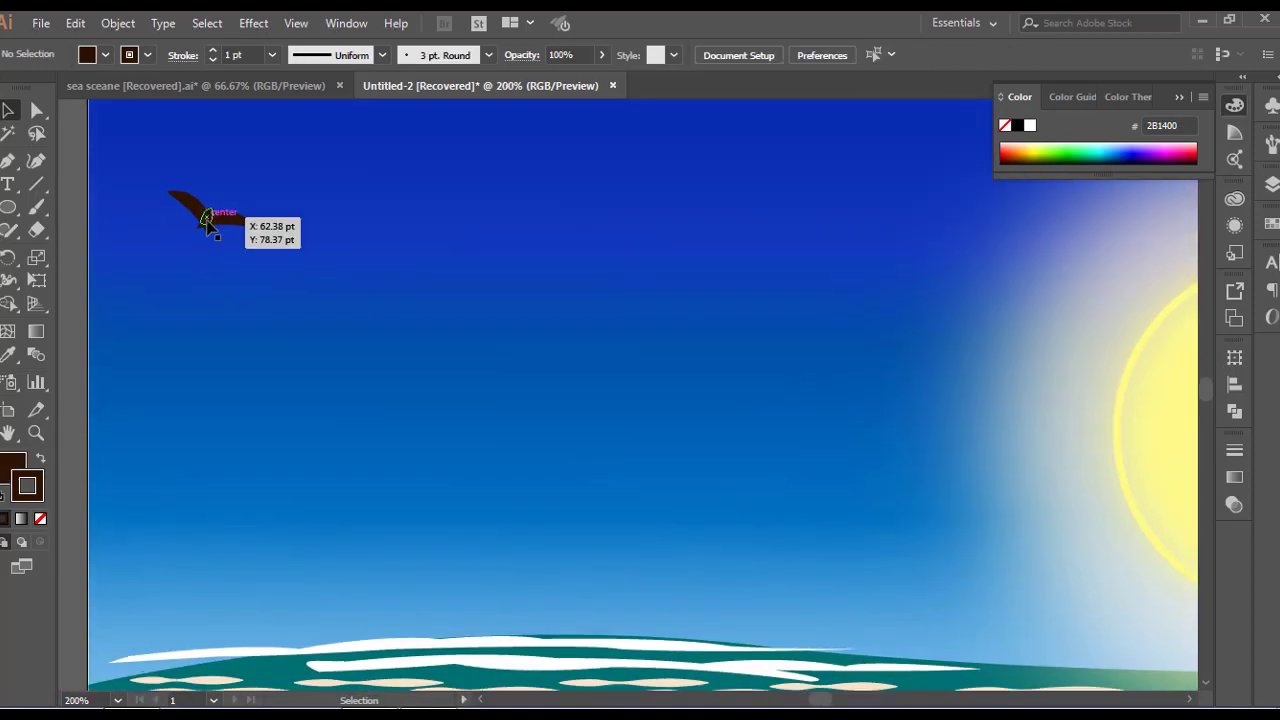
left_click(208, 224)
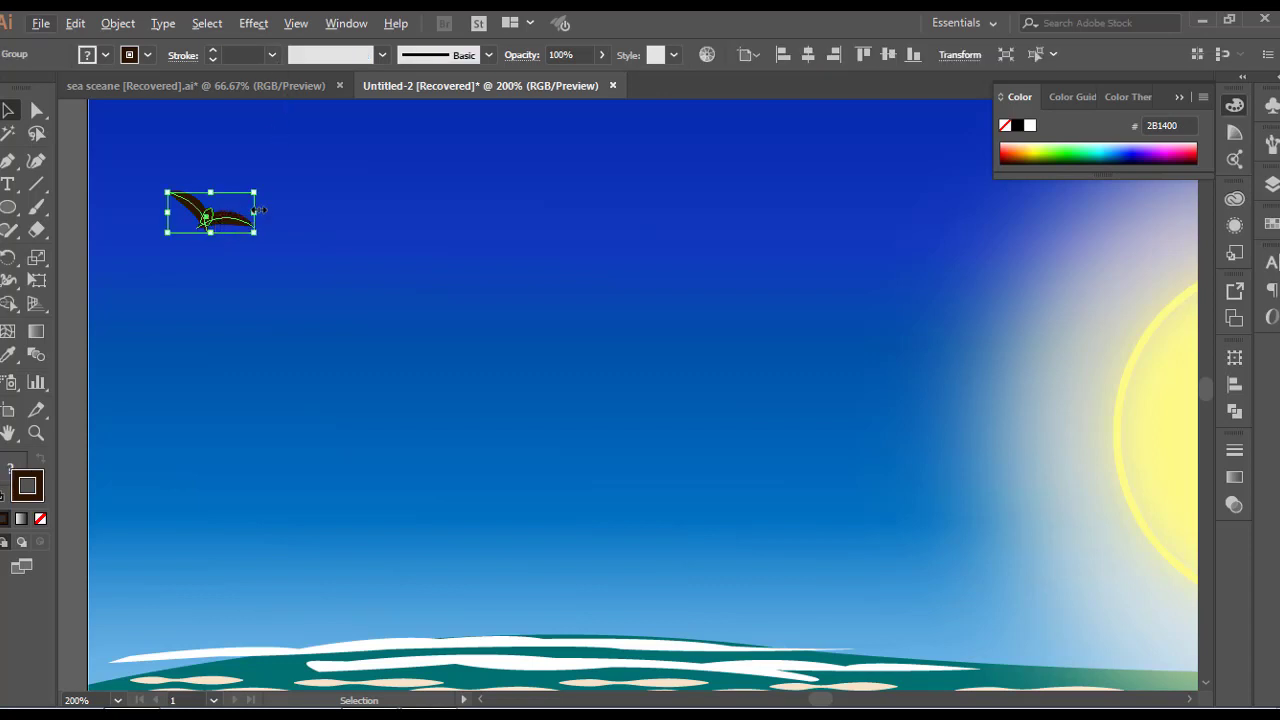
double_click(235, 220)
left_click(232, 222)
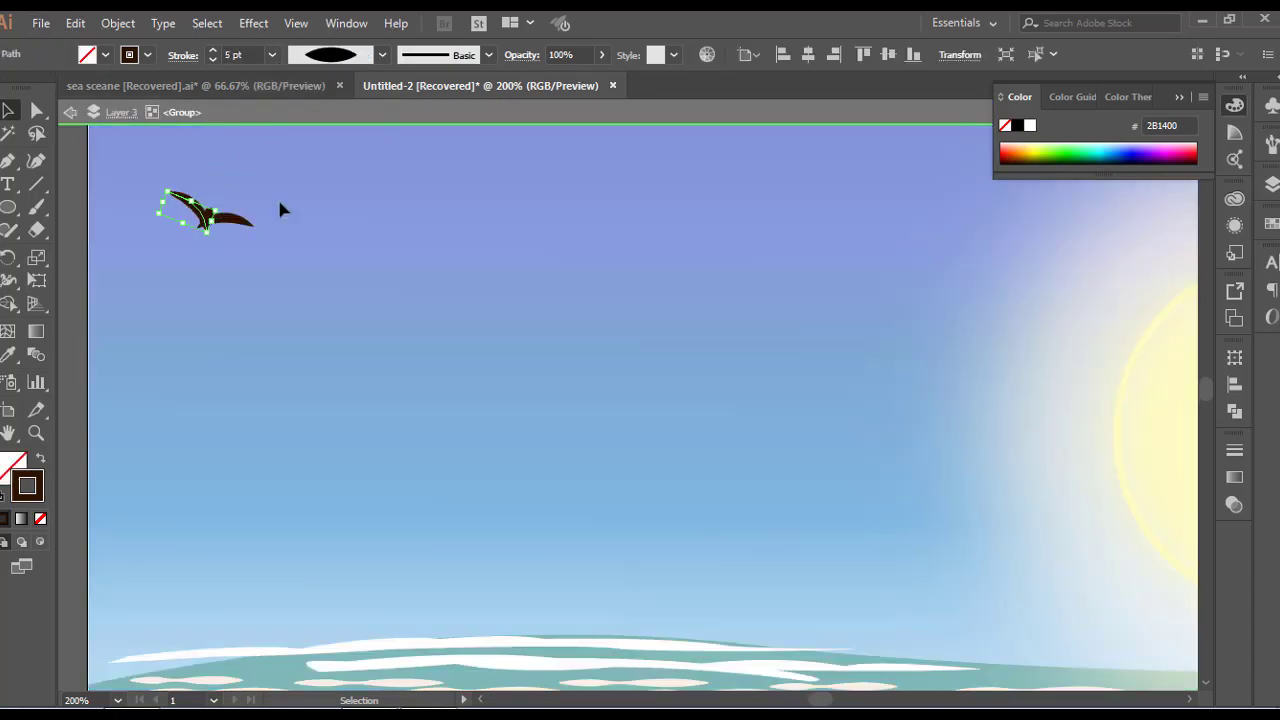
left_click(268, 232)
double_click(225, 258)
- Duplicate the small bird into a flock of four in the upper-left sky and group the birds
left_click_drag(224, 228, 367, 189)
left_click(288, 242)
left_click(378, 362)
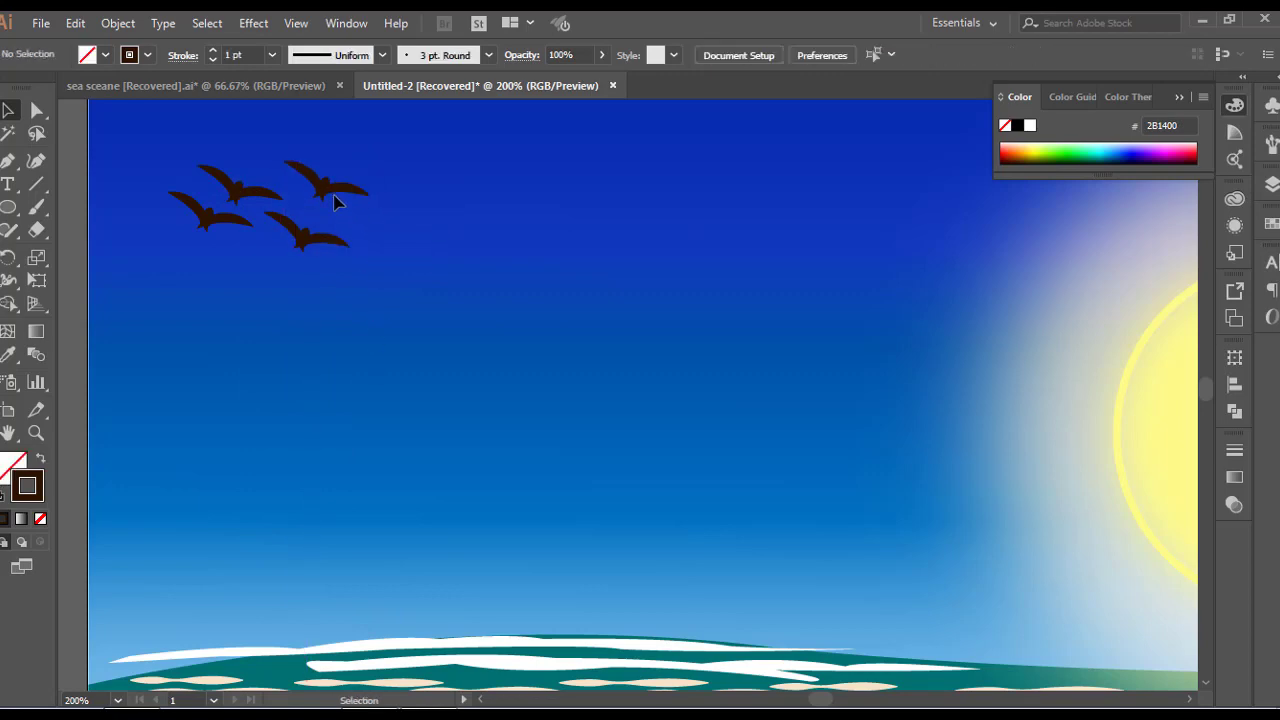
scroll(361, 314, "down", 3)
left_click_drag(371, 316, 331, 276)
right_click(374, 318)
left_click(421, 431)
left_click(190, 286)
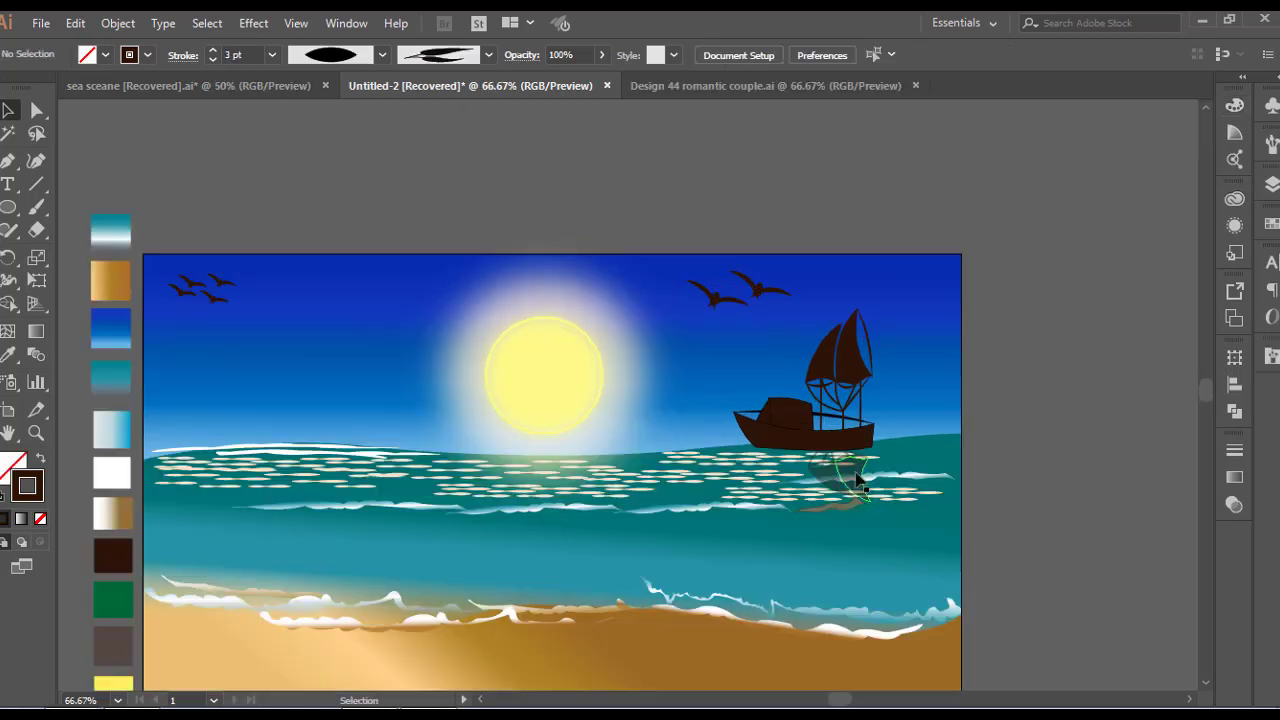
- Copy the orange pennant out of the sail reflection, reflect the copy and place it at the top of the boat's sails
double_click(837, 514)
left_click_drag(837, 514, 997, 366)
double_click(1058, 433)
left_click(1066, 393)
right_click(1029, 390)
mouse_move(1102, 590)
left_click(838, 488)
left_click(640, 488)
left_click_drag(1077, 400, 836, 325)
left_click(851, 389)
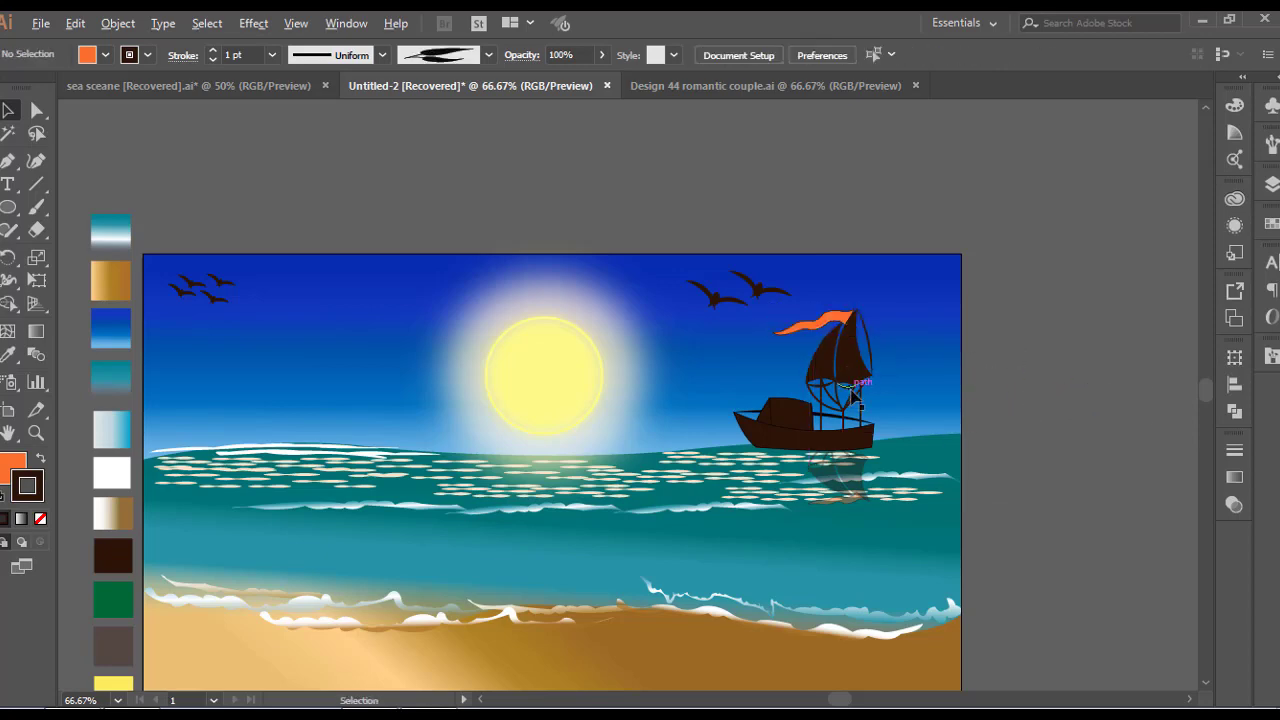
- Move the orange pennant up so that its wide end meets the tip of the tallest sail
scroll(851, 389, "up", 3)
scroll(826, 269, "up", 1)
left_click_drag(823, 243, 860, 209)
key("Up")
key("Up")
key("Up")
key("Up")
key("Up")
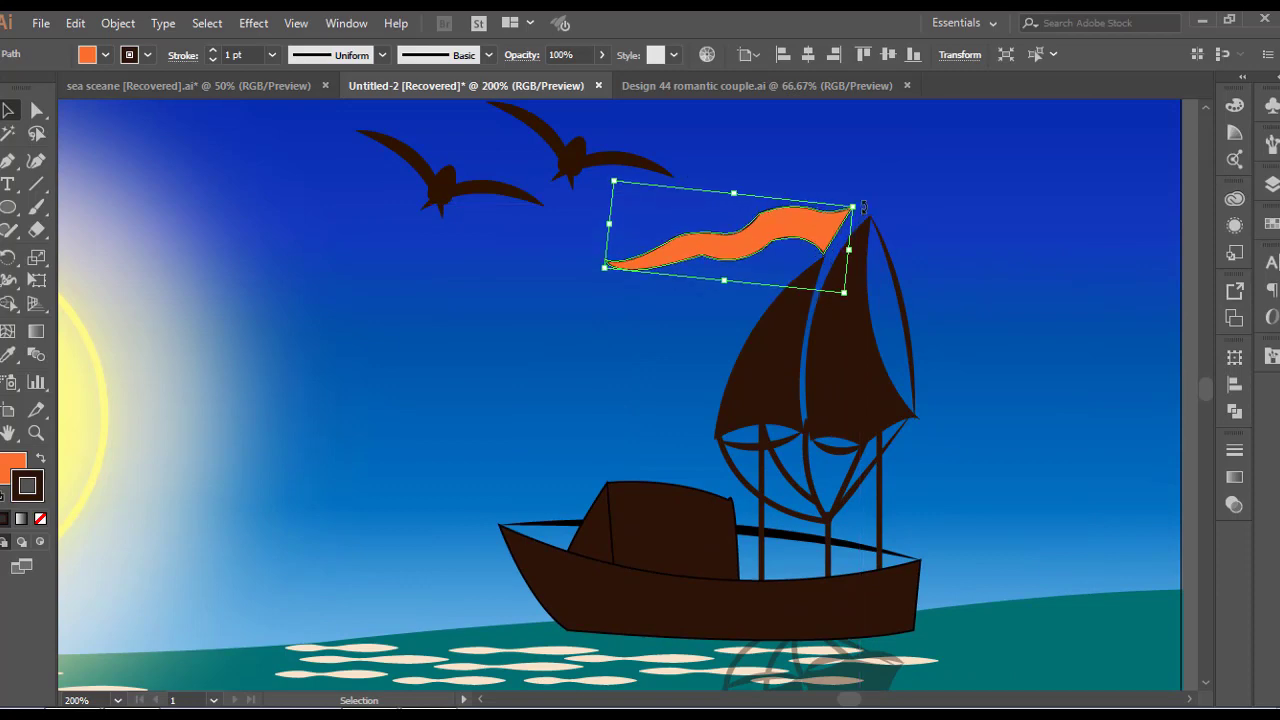
left_click(937, 485)
scroll(937, 485, "down", 3)
scroll(937, 491, "down", 1)
scroll(877, 456, "up", 1)
scroll(318, 476, "down", 3)
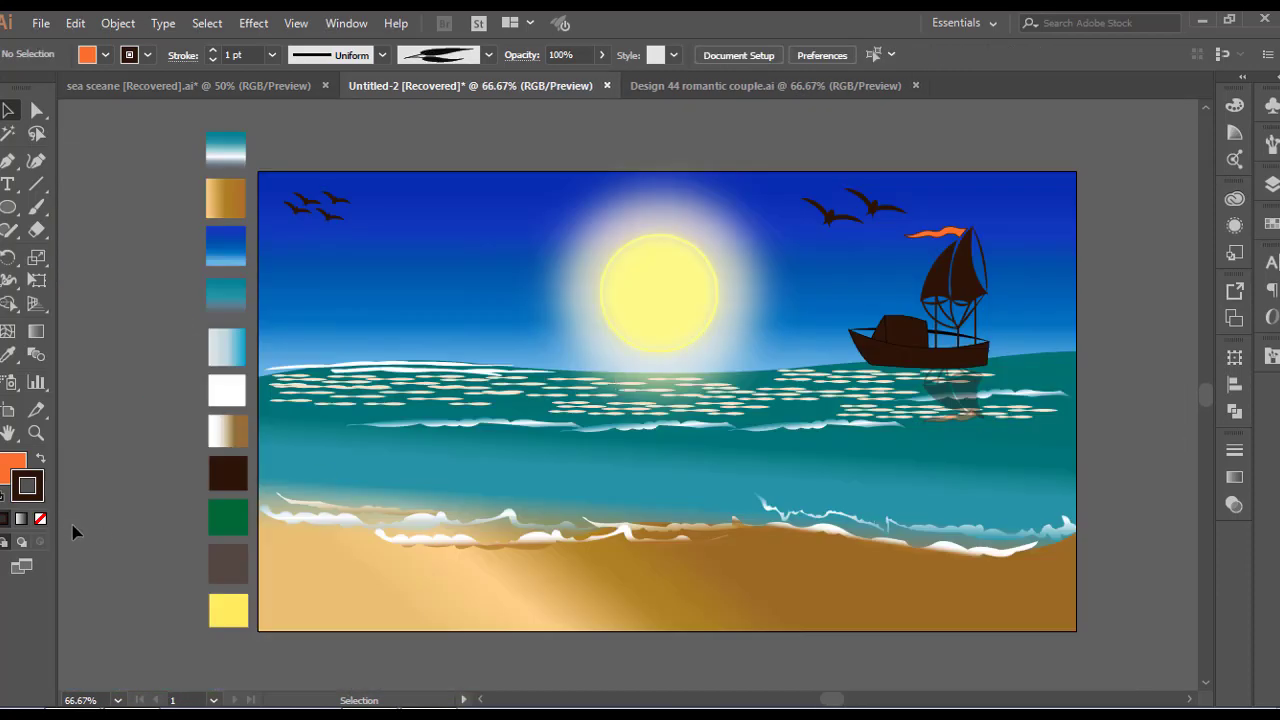
- Set the stroke to the grey-brown swatch colour 534741 and the fill to none
left_click(36, 207)
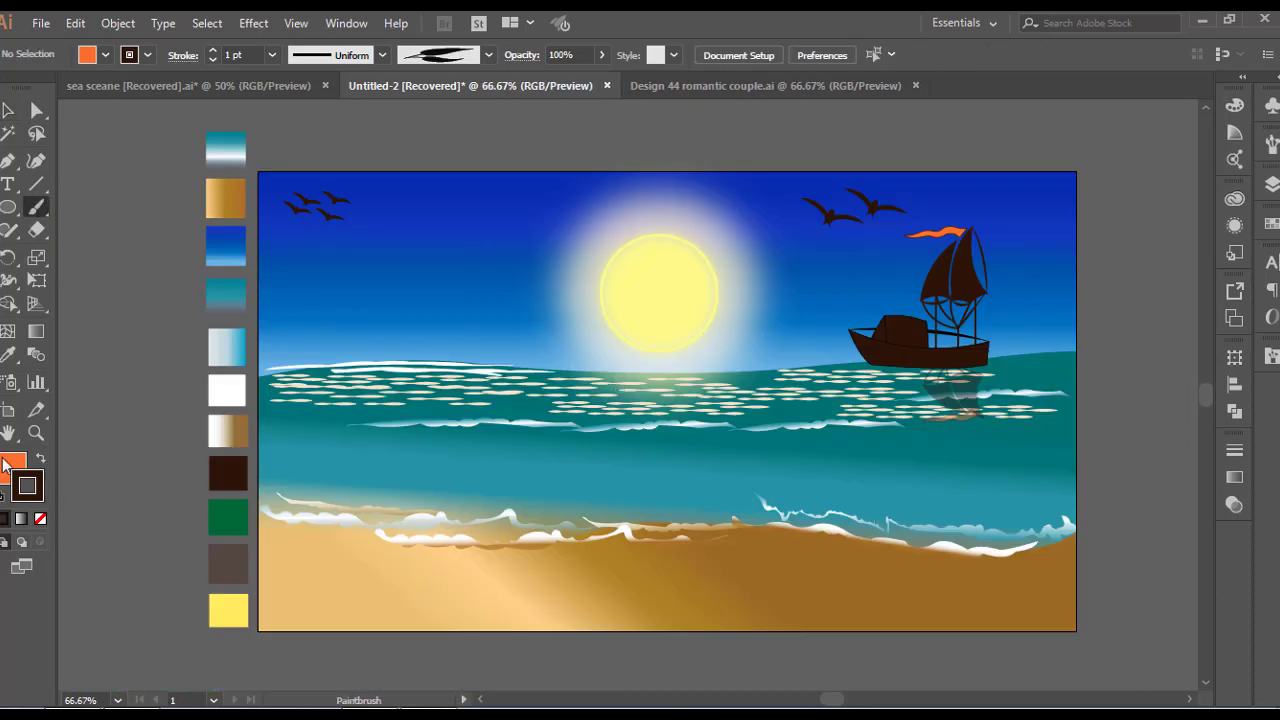
left_click(9, 355)
left_click(232, 559)
left_click_drag(20, 472, 26, 485)
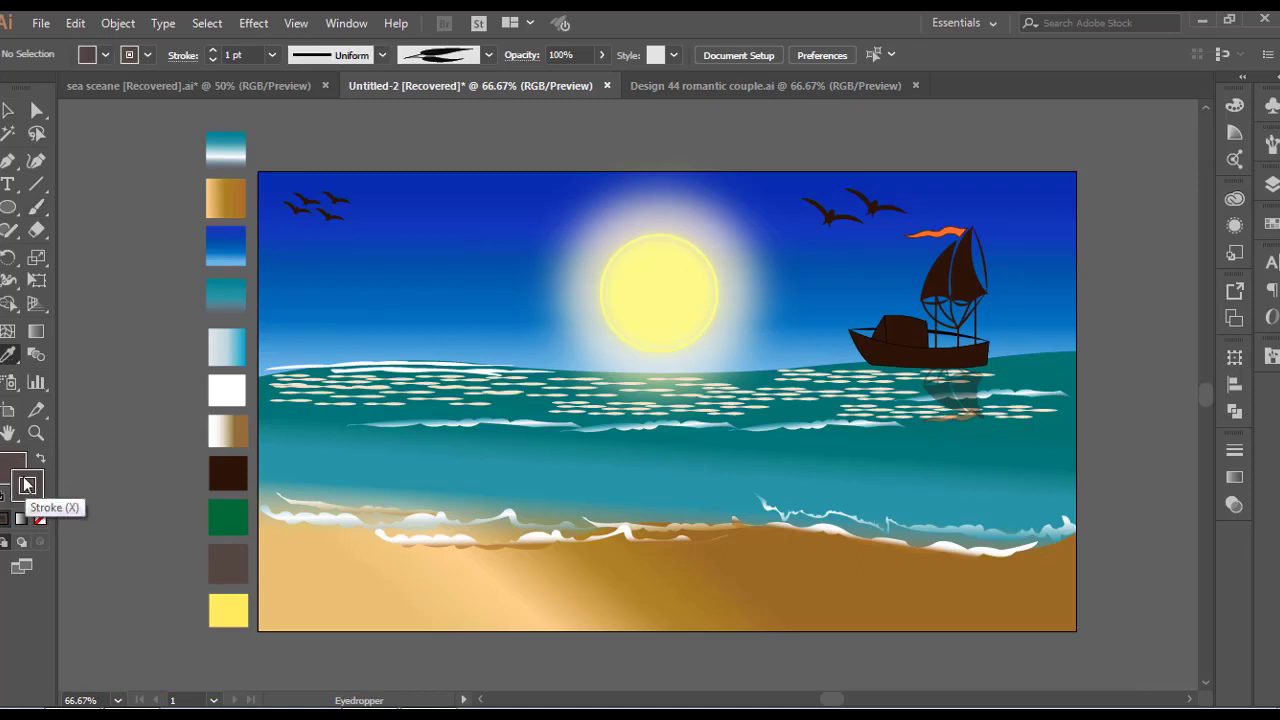
left_click(8, 462)
left_click(39, 518)
left_click(32, 492)
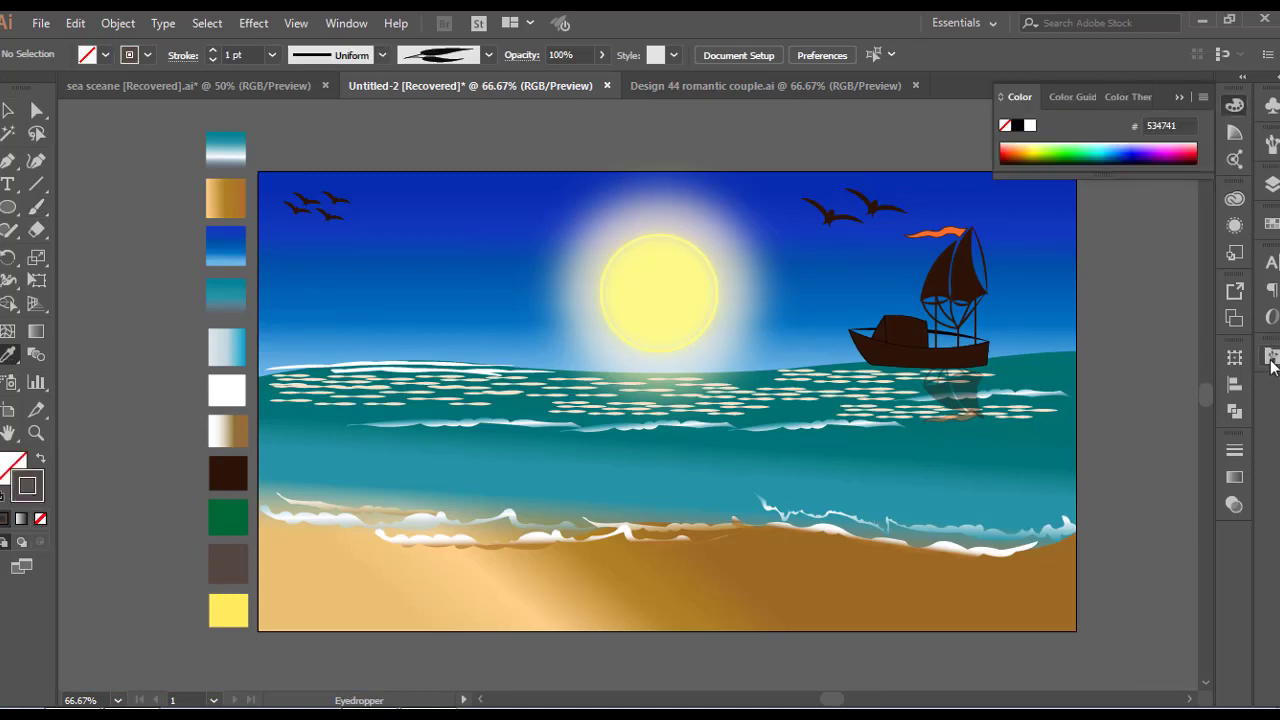
- Paint a curved coconut trunk rising from the sand on the left with the tapered brush at 0.75 pt
left_click(1271, 145)
left_click(1233, 161)
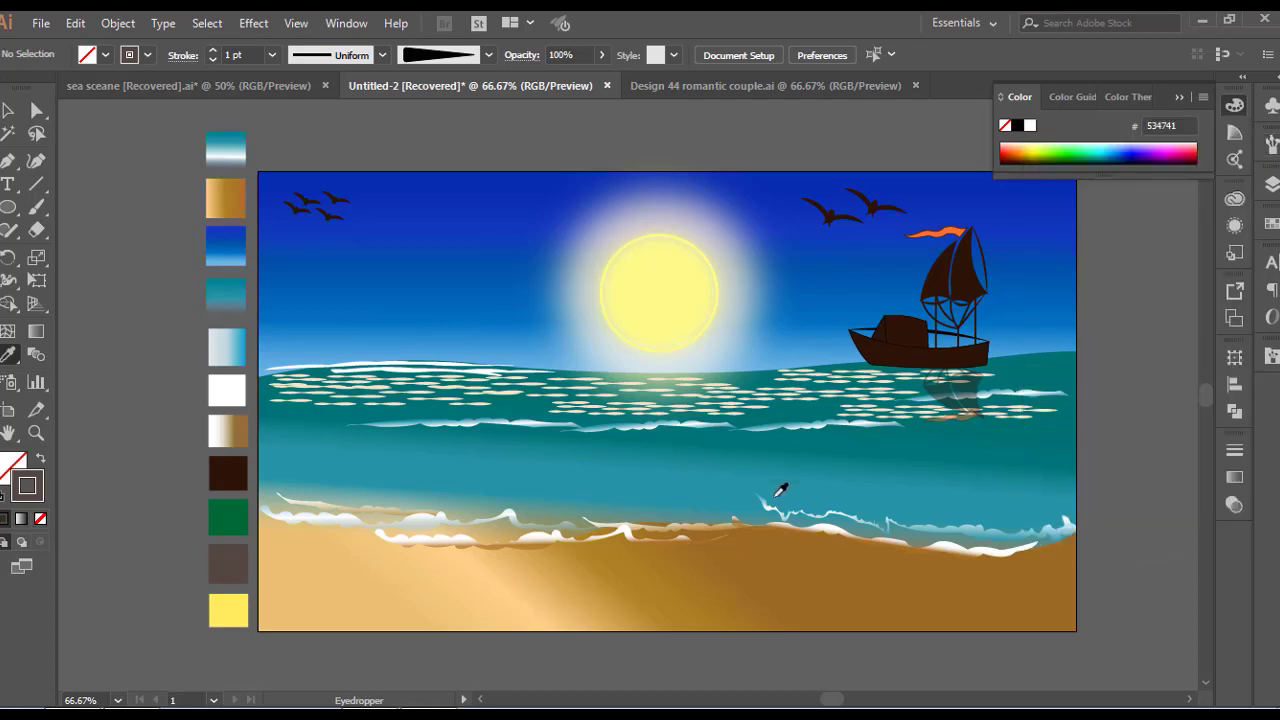
key("b")
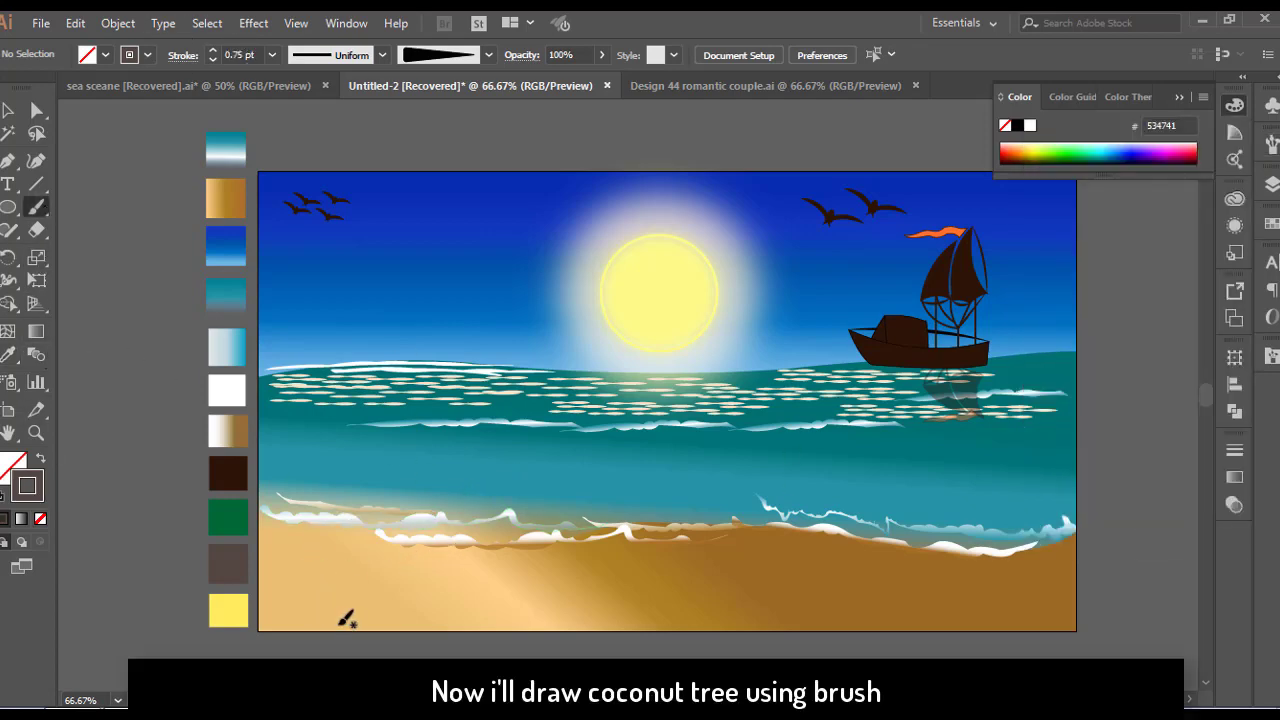
mouse_move(400, 512)
left_mouse_down()
mouse_move(415, 443)
mouse_move(419, 266)
left_mouse_up()
left_click(6, 111)
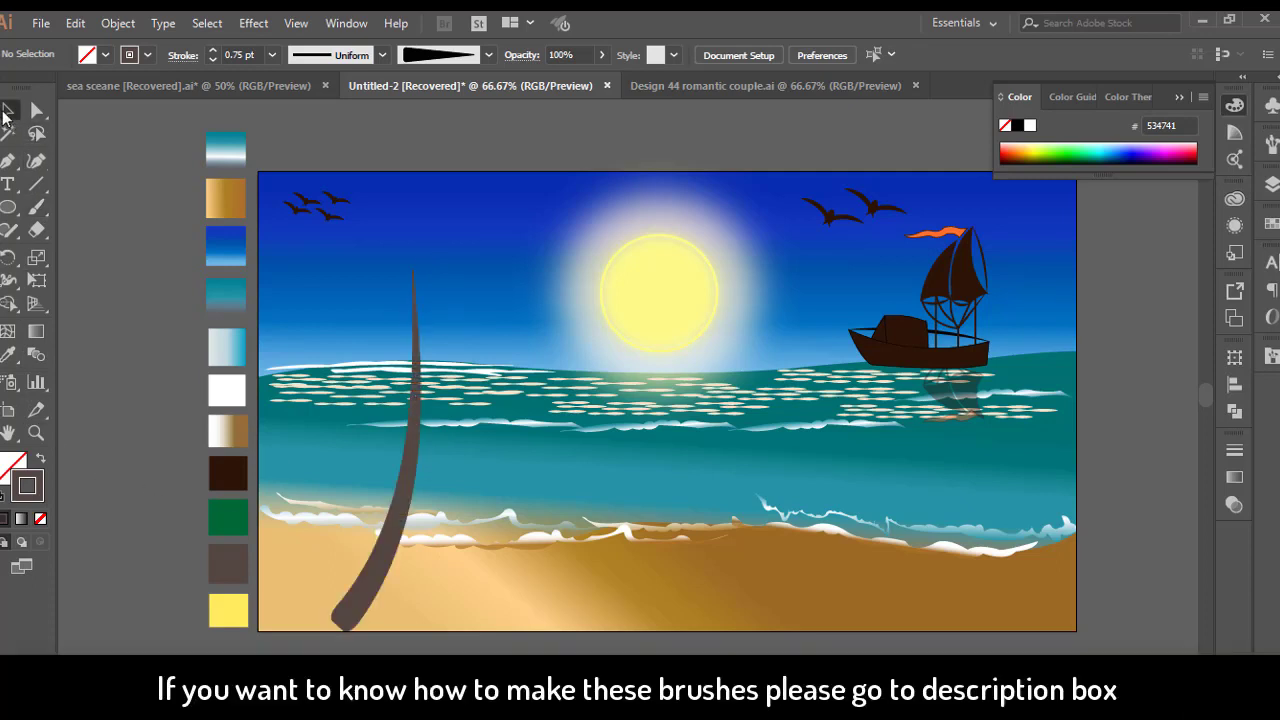
- Paint drooping green fronds hanging from the tip of the coconut trunk with the leafy pine-branch brush at 0.75 pt
left_click(42, 205)
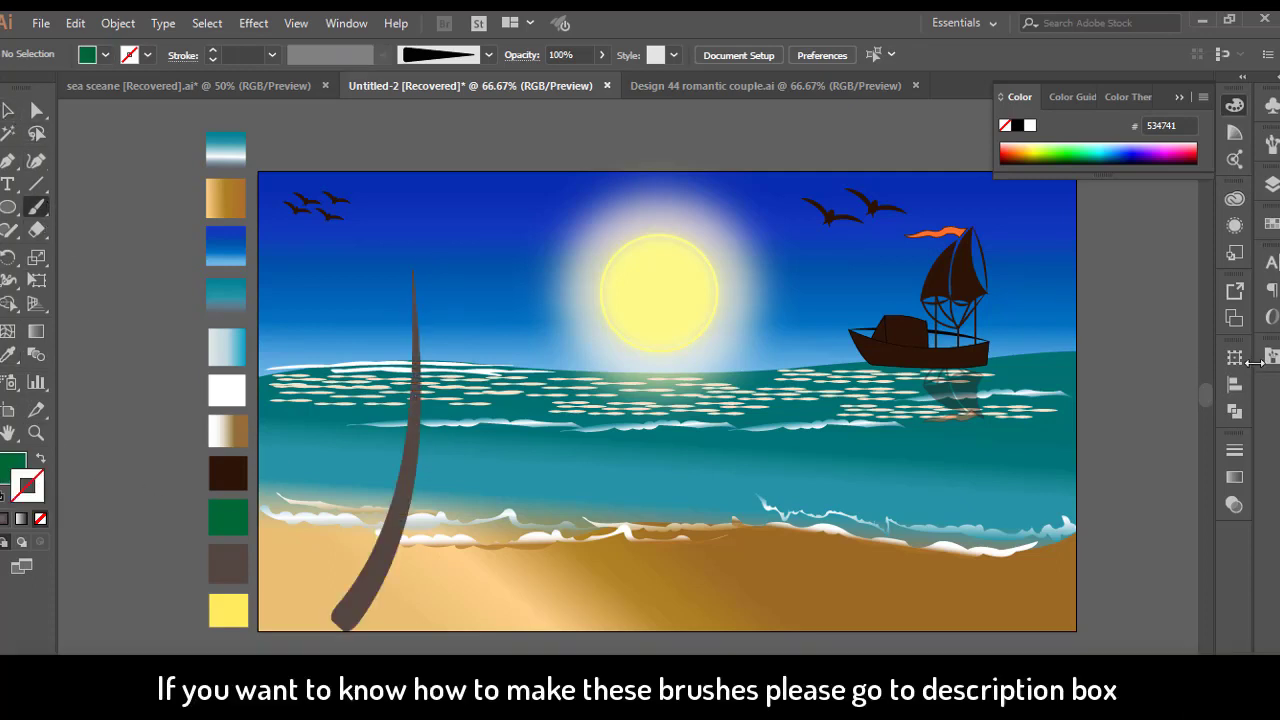
left_click(1270, 358)
left_click(1150, 428)
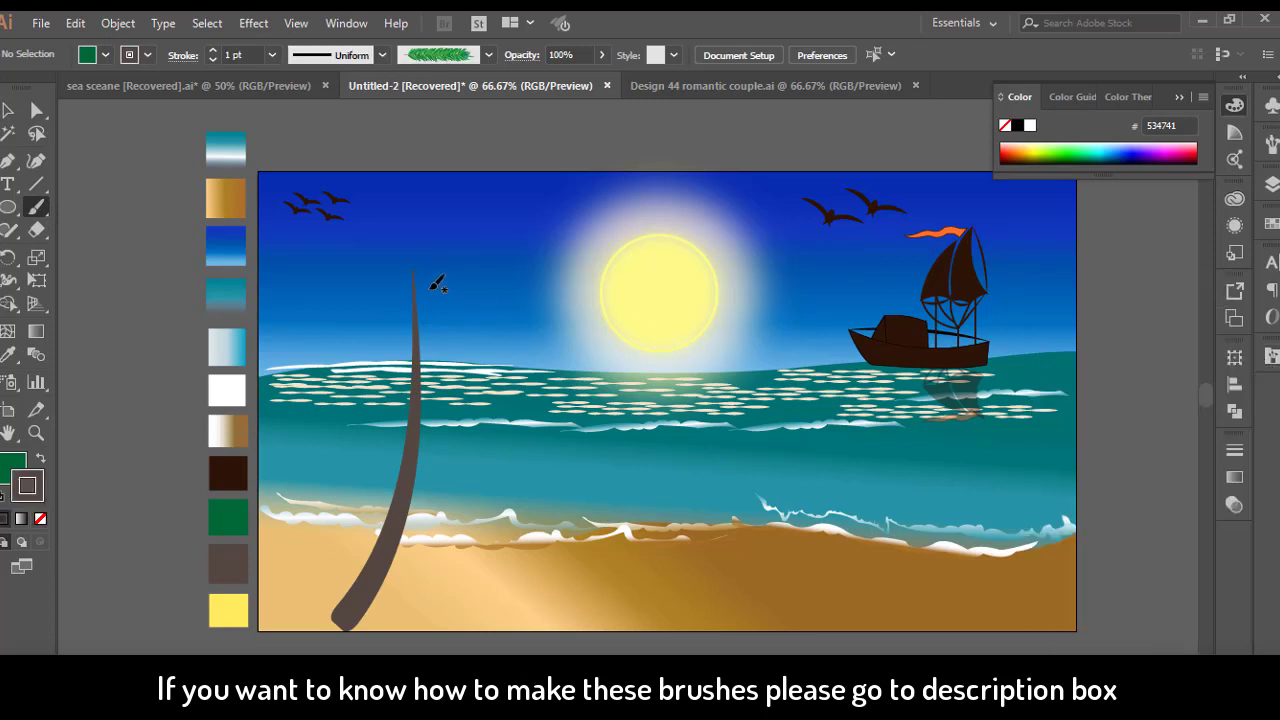
left_click(212, 59)
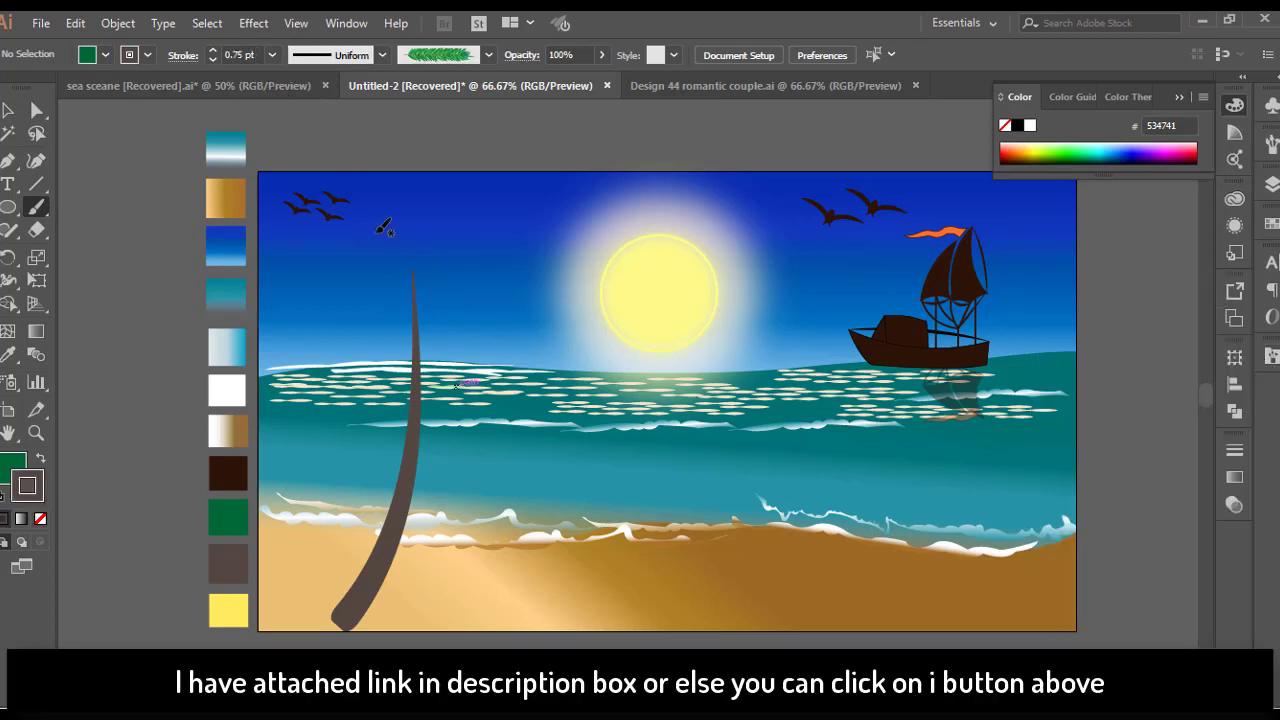
left_click_drag(453, 362, 457, 438)
left_click_drag(416, 270, 396, 334)
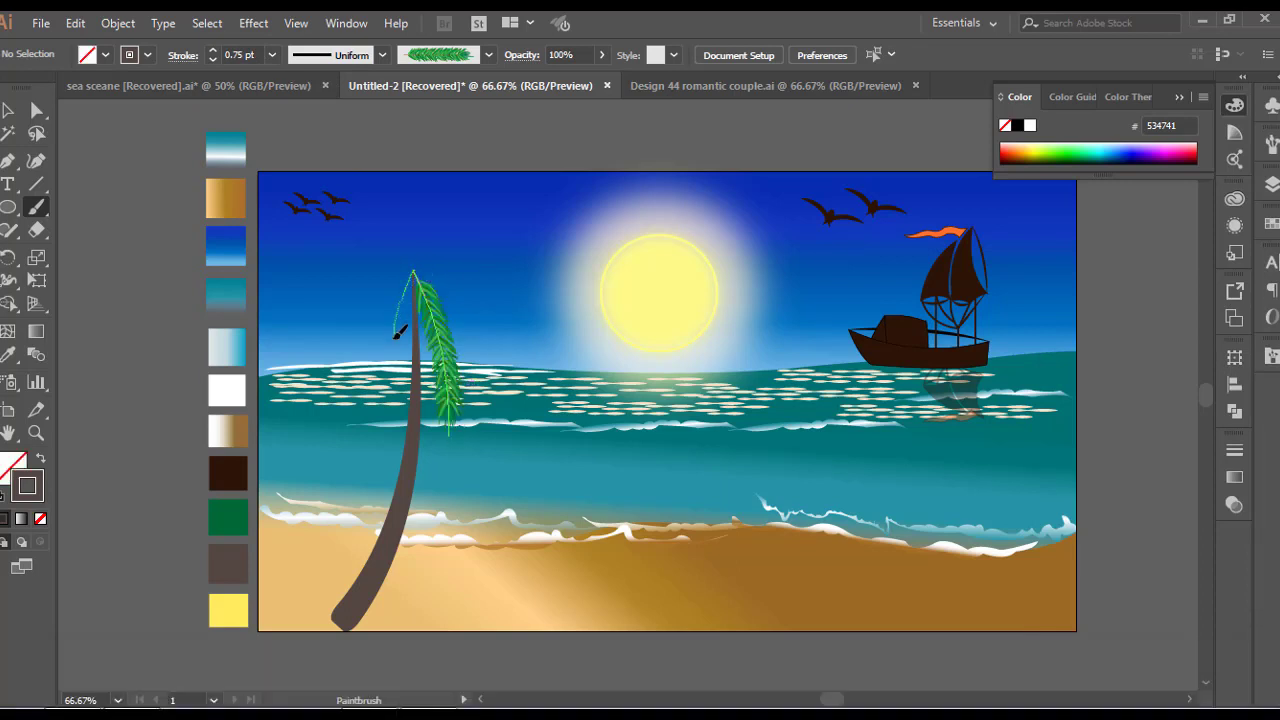
left_click_drag(398, 412, 398, 414)
left_click_drag(419, 367, 429, 419)
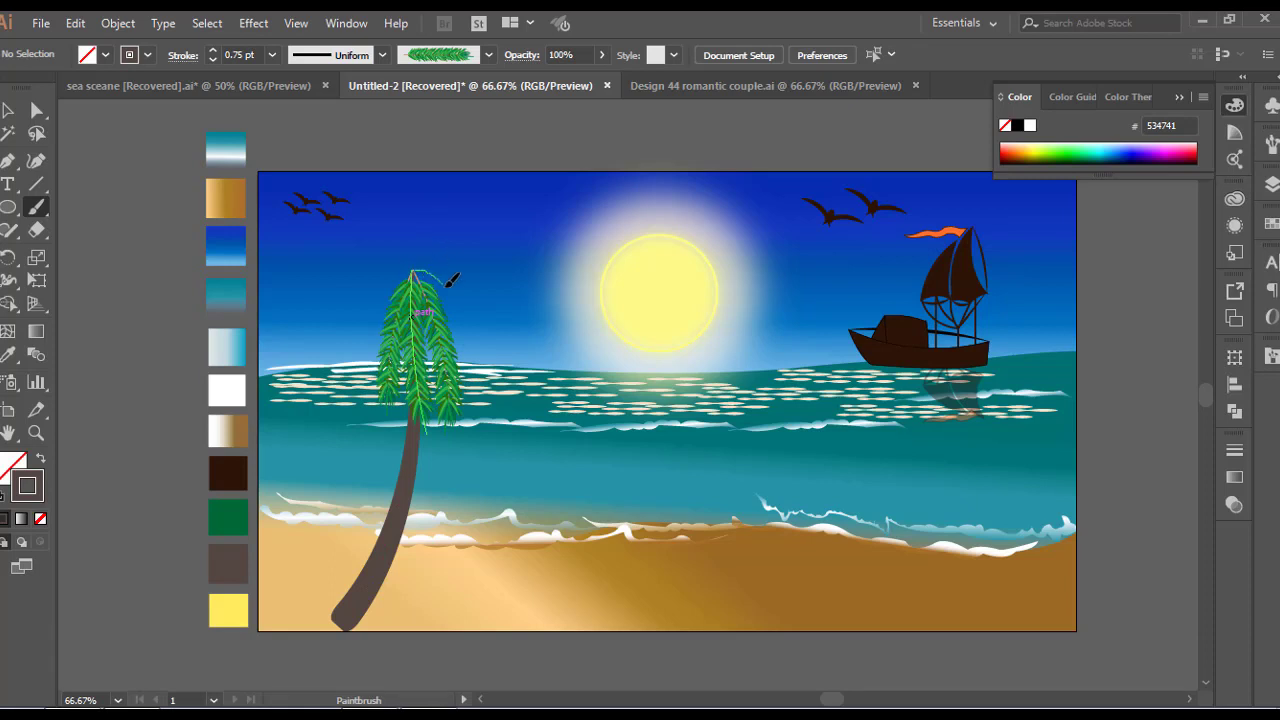
- Fill out the coconut tree's crown with arching fronds on both sides and two upright fronds on top
left_click_drag(432, 270, 428, 269)
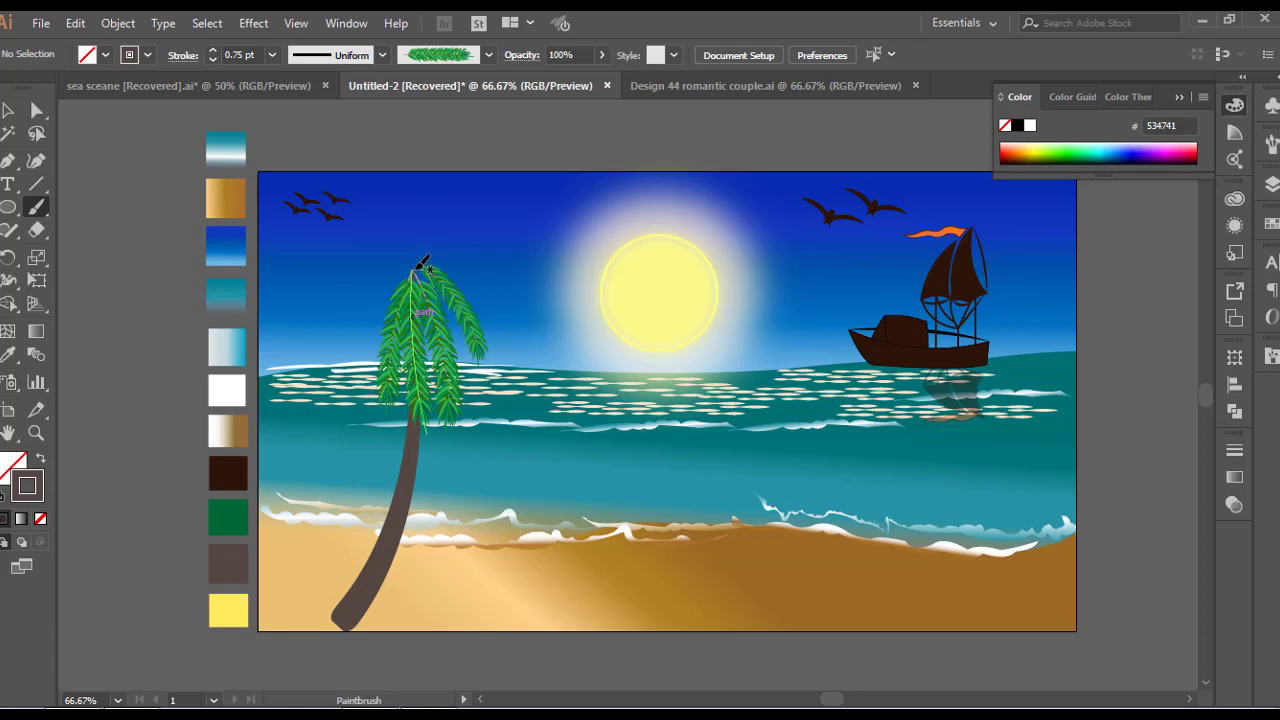
left_click_drag(363, 301, 363, 302)
left_click_drag(413, 269, 437, 261)
left_click_drag(505, 290, 507, 294)
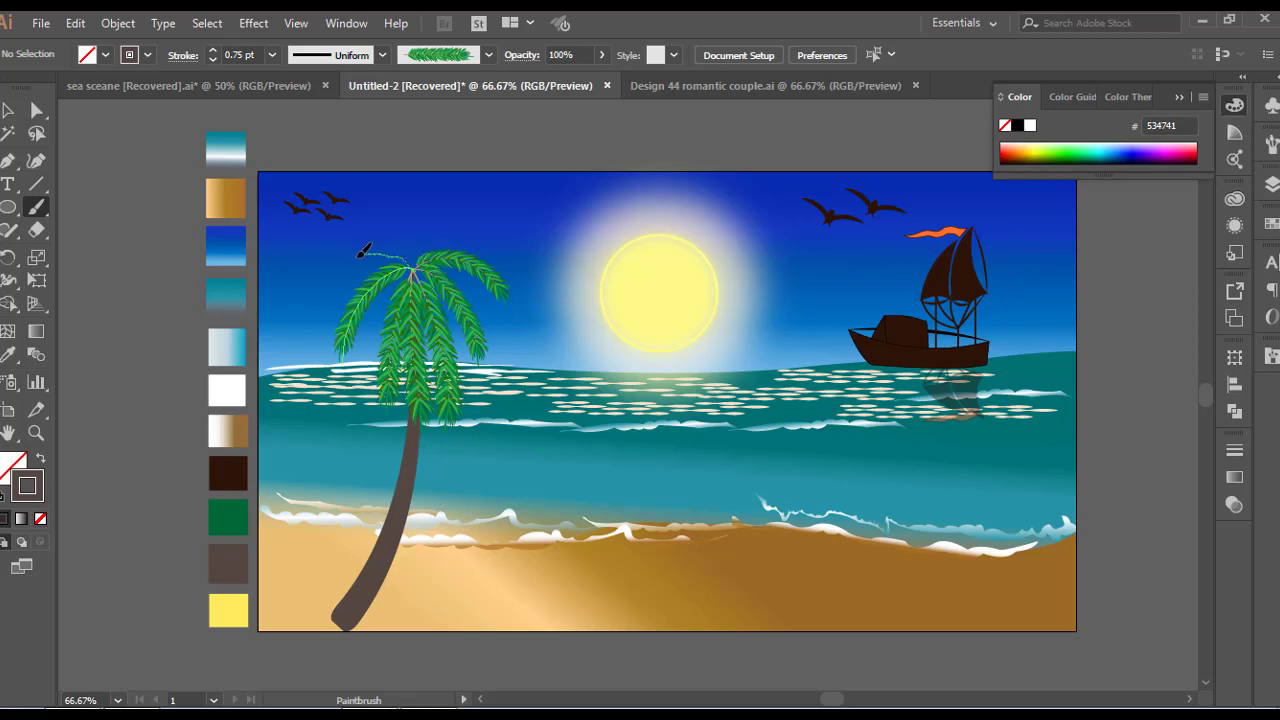
left_click_drag(316, 293, 315, 294)
left_click_drag(371, 193, 370, 195)
left_click_drag(450, 195, 452, 194)
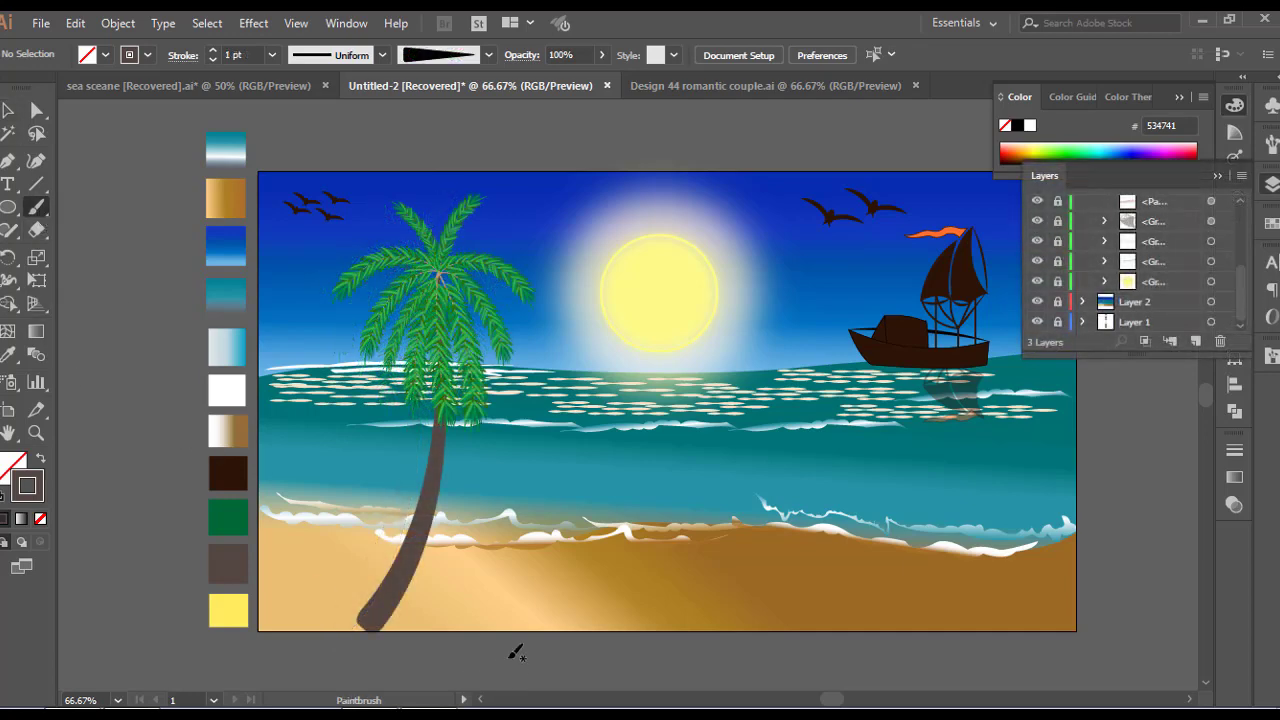
- Paint a second trunk leaning left across the first with the tapered brush at 1 pt, and slightly adjust both trees' placement
left_click_drag(431, 628, 438, 593)
left_click_drag(359, 419, 346, 402)
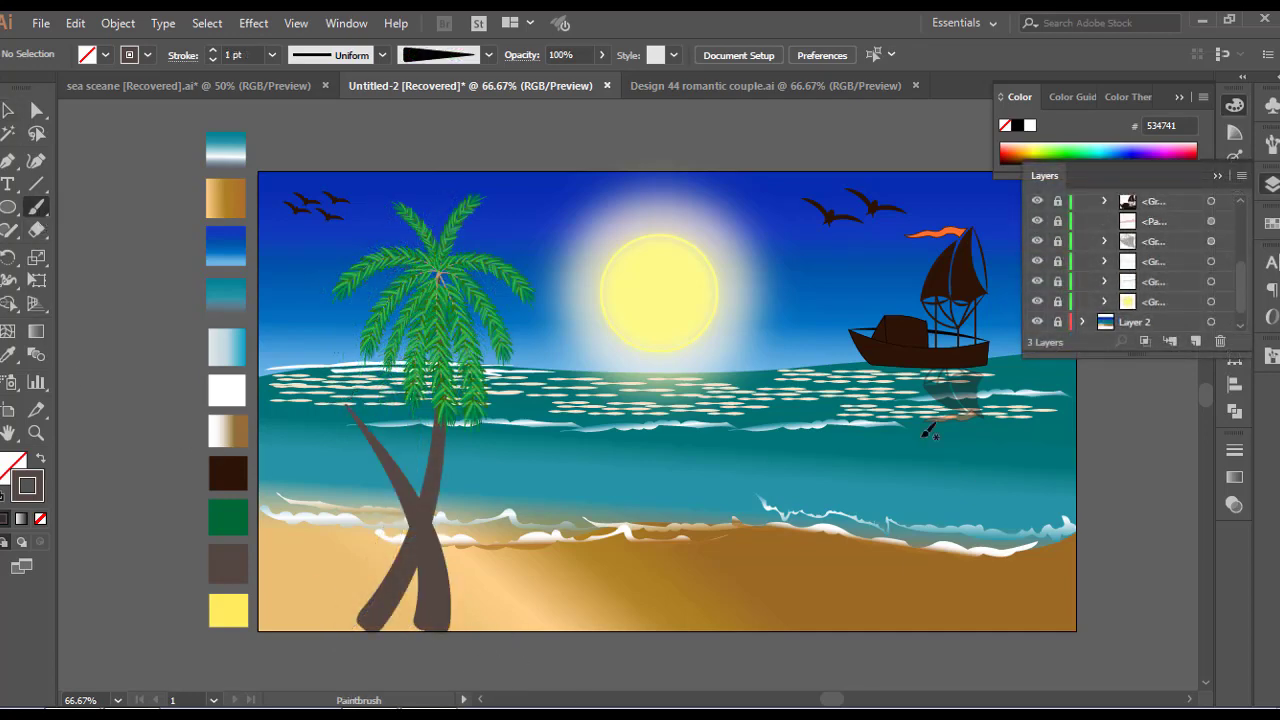
left_click(12, 117)
left_click(441, 565)
left_click_drag(437, 637, 443, 637)
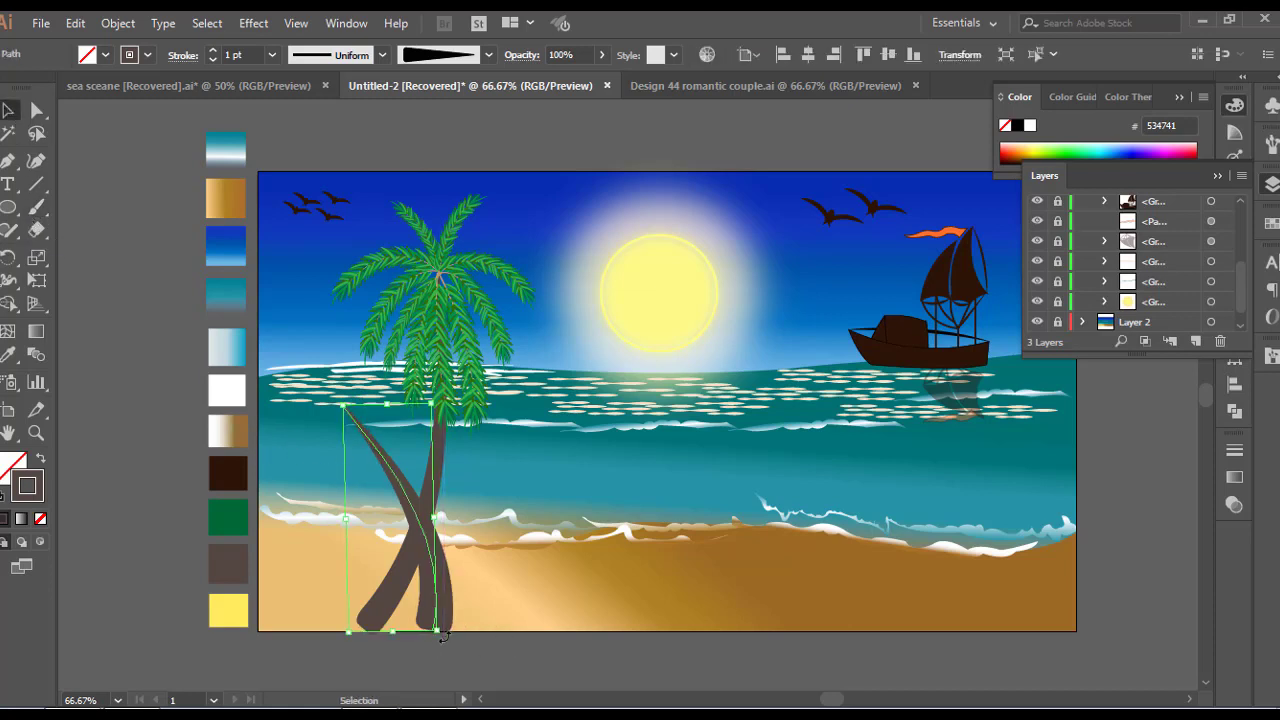
left_click(368, 620)
left_click_drag(543, 632, 535, 631)
left_click(120, 443)
- Paint the first four drooping fronds on the second trunk's tip with a different leafy pine-branch brush at 1 pt
left_click(36, 207)
left_click(1271, 355)
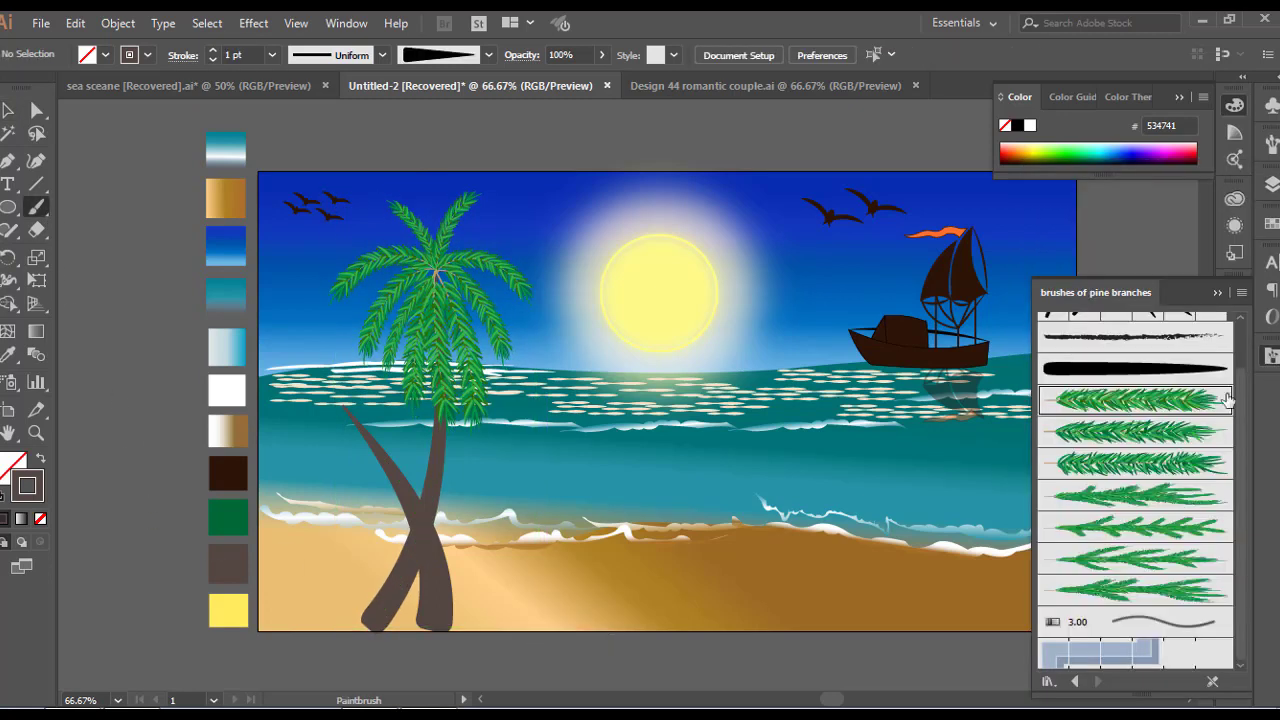
left_click(1126, 465)
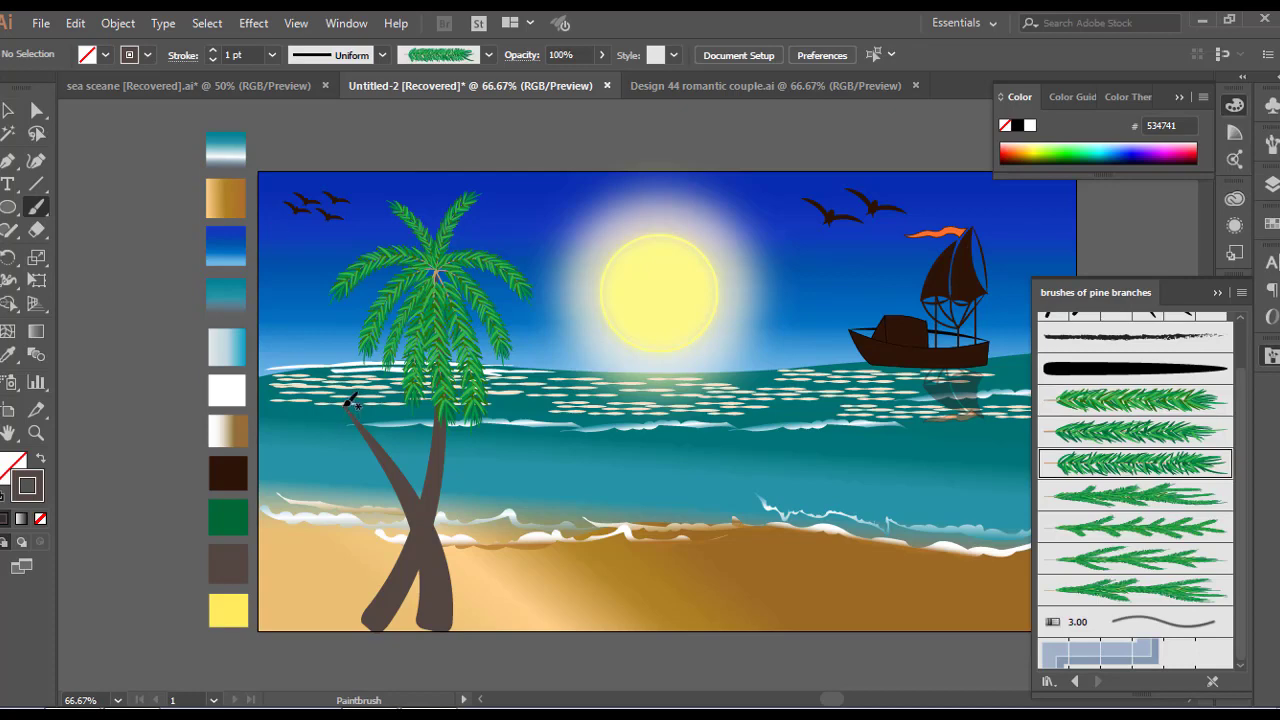
left_click_drag(368, 520, 366, 522)
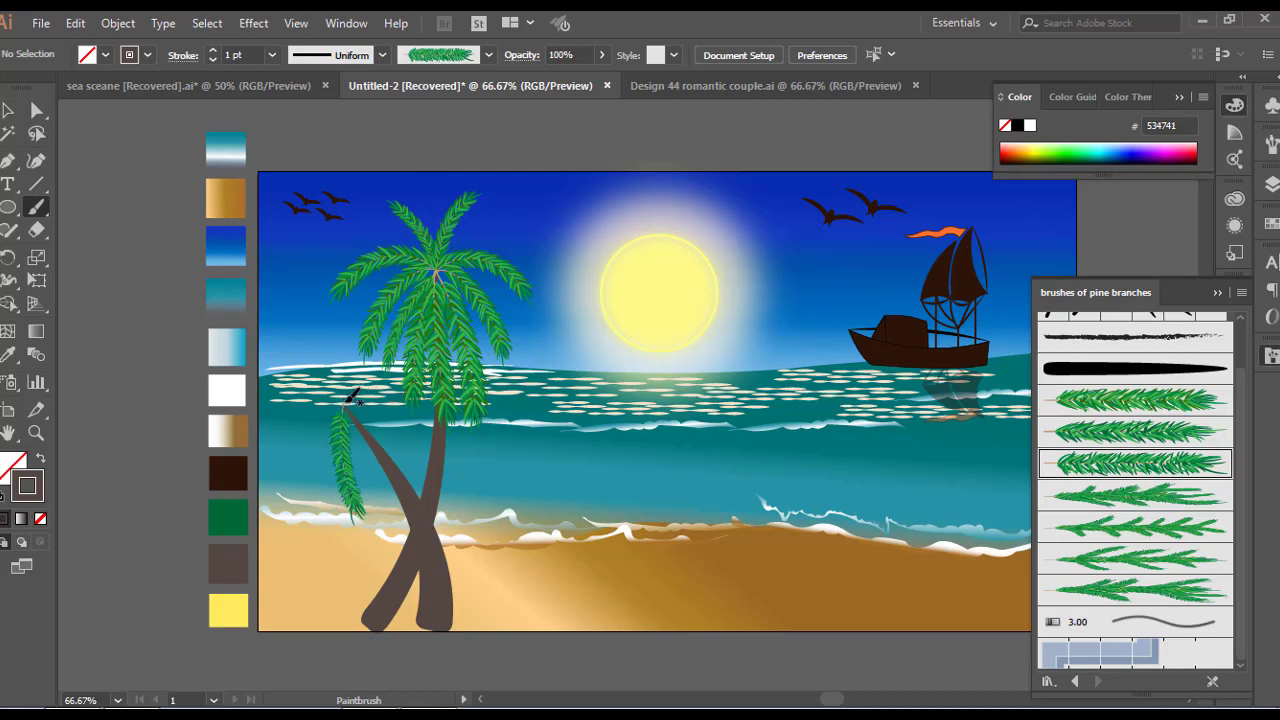
left_click_drag(396, 428, 442, 470)
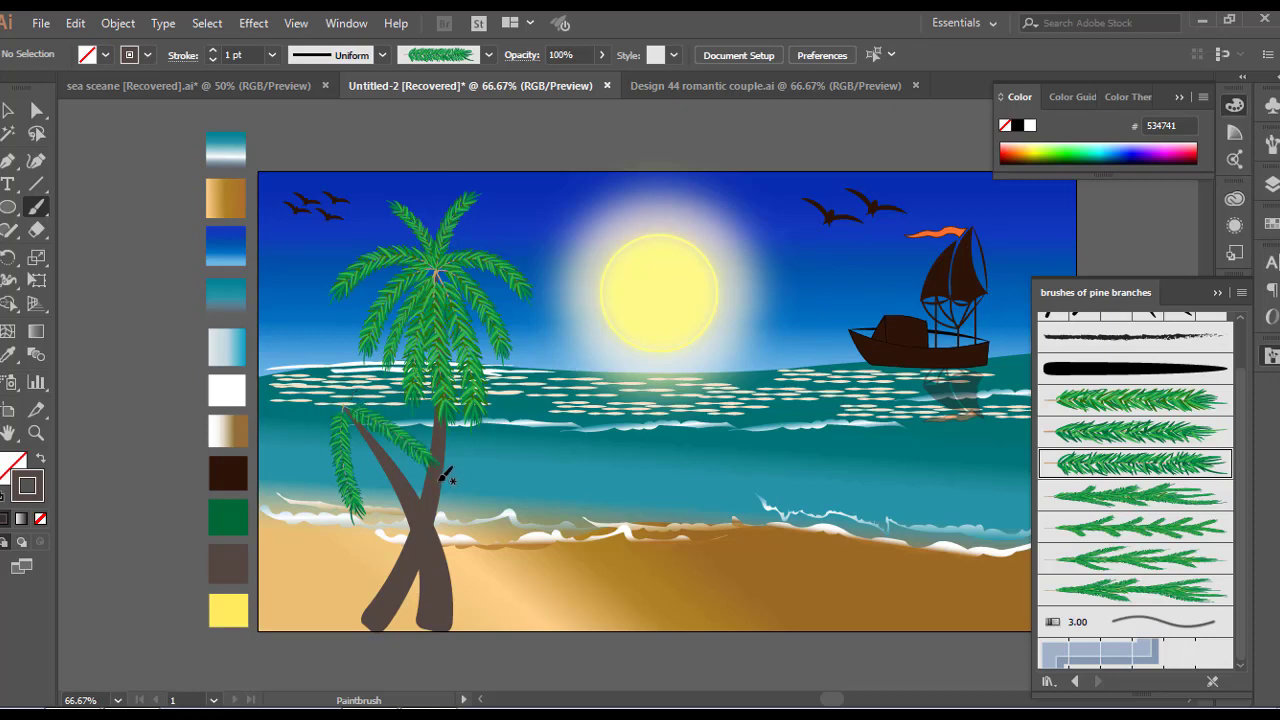
scroll(447, 478, "up", 1)
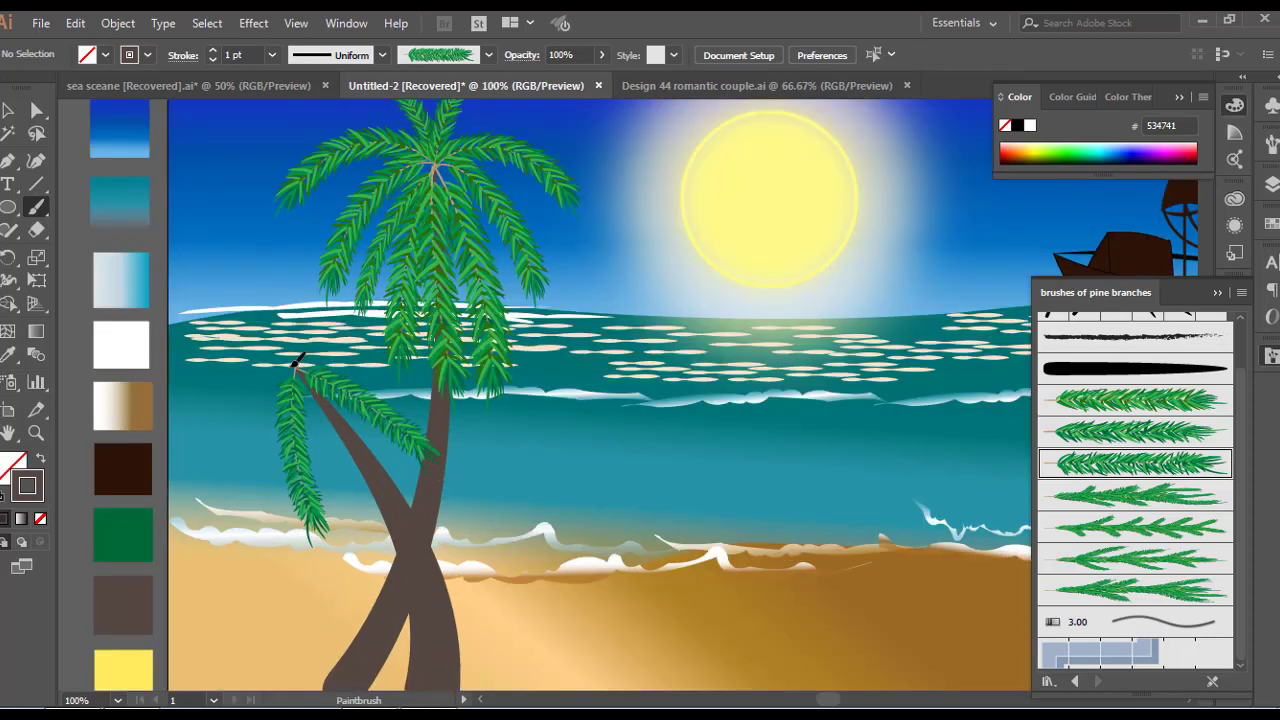
left_click_drag(281, 501, 279, 503)
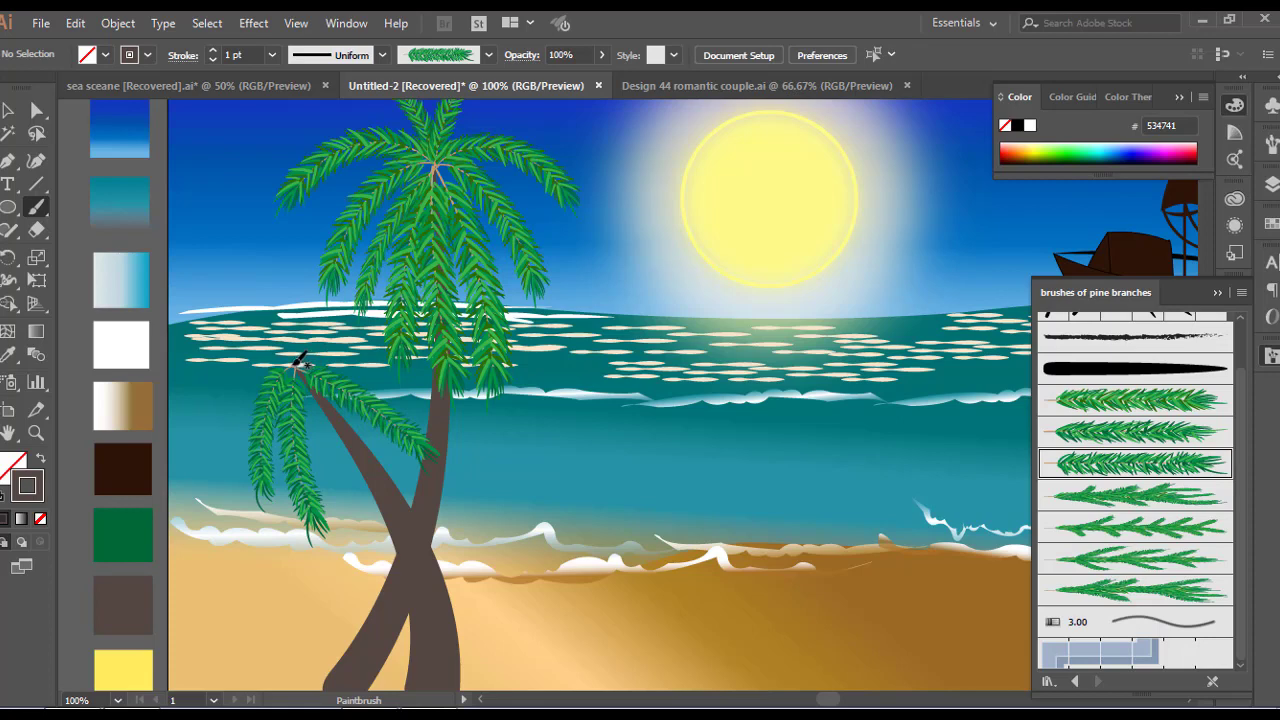
left_click_drag(451, 414, 451, 414)
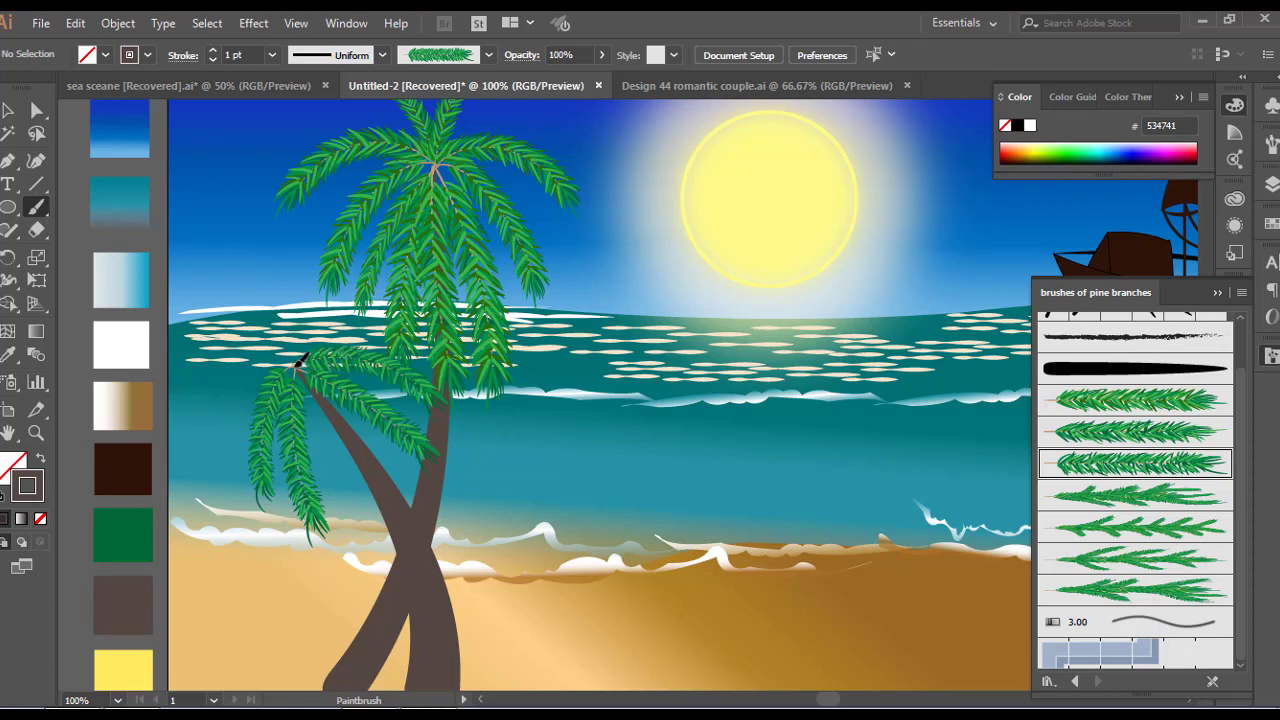
- Complete the second palm's crown with upright and sideways fronds, adding one over the trunk with another leafy brush
left_click_drag(297, 291, 293, 242)
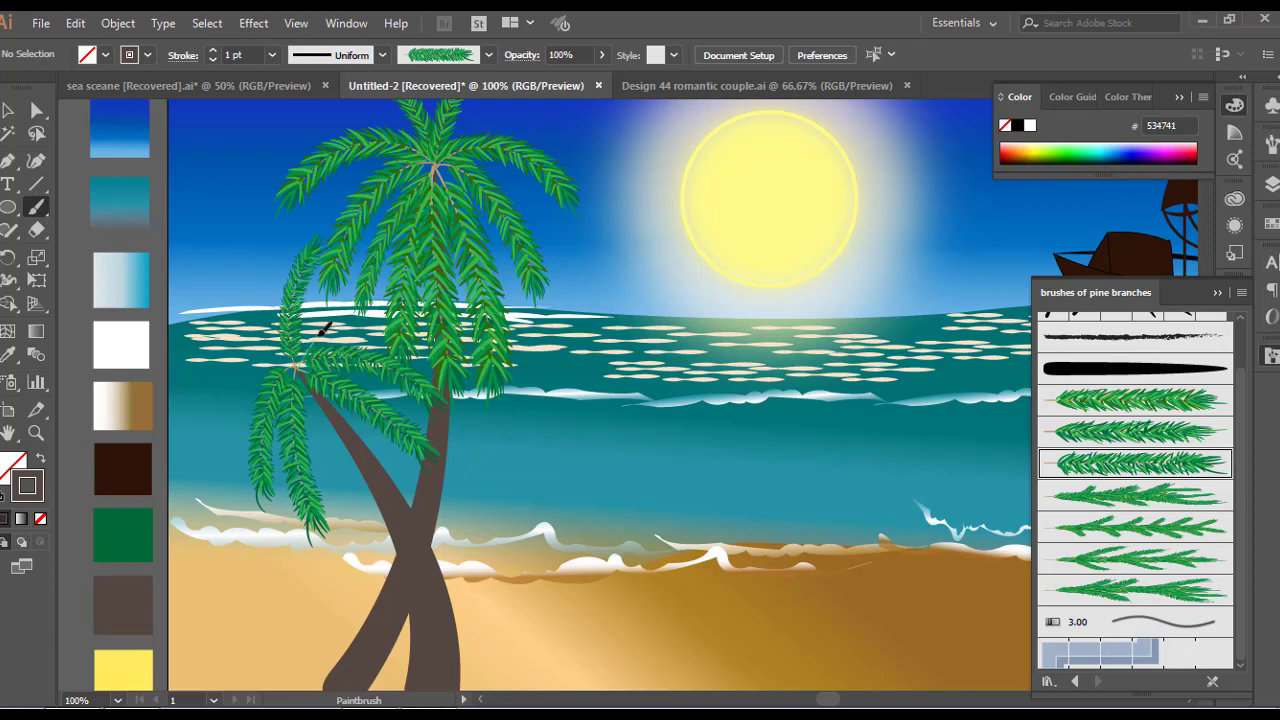
mouse_move(316, 342)
left_mouse_down()
mouse_move(351, 312)
mouse_move(430, 325)
left_mouse_up()
left_click_drag(227, 380, 190, 444)
left_click_drag(210, 318, 182, 316)
left_click(1166, 424)
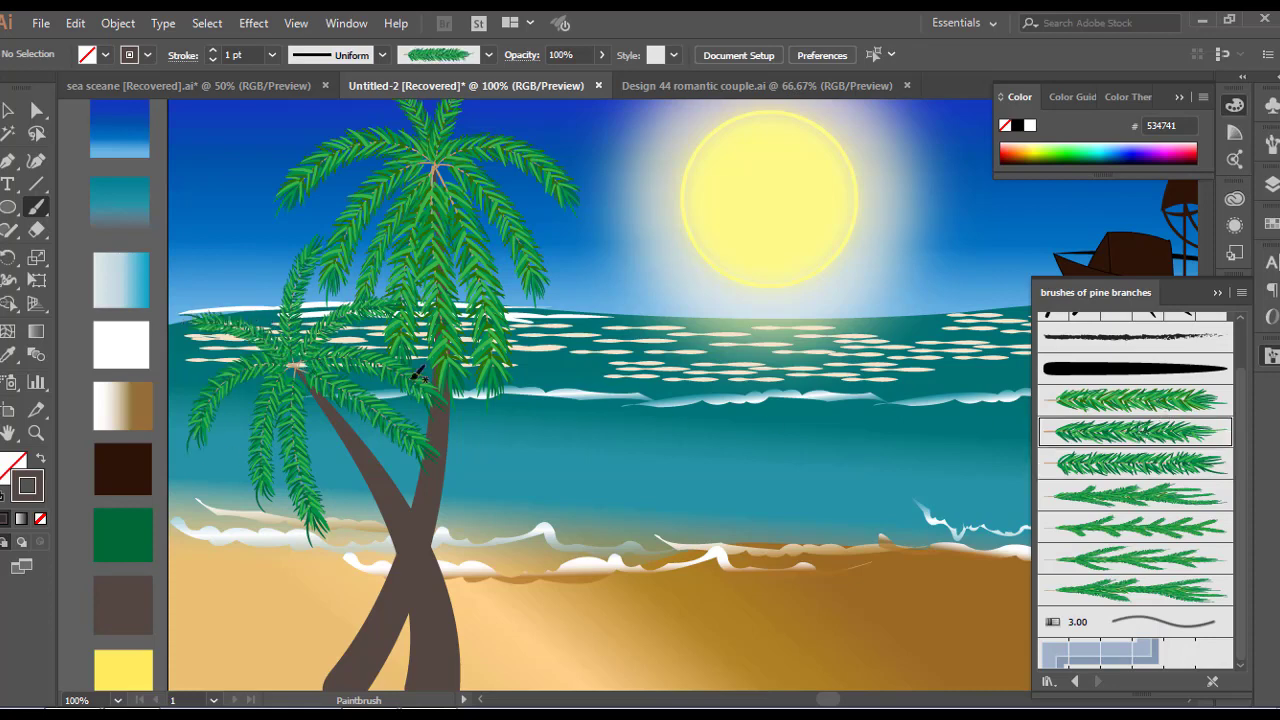
left_click_drag(403, 485, 398, 486)
- Select the second palm's fronds together with its trunk and group them
scroll(366, 416, "down", 3)
scroll(366, 416, "up", 1)
left_click(9, 109)
left_click_drag(294, 344, 348, 434)
right_click(331, 438)
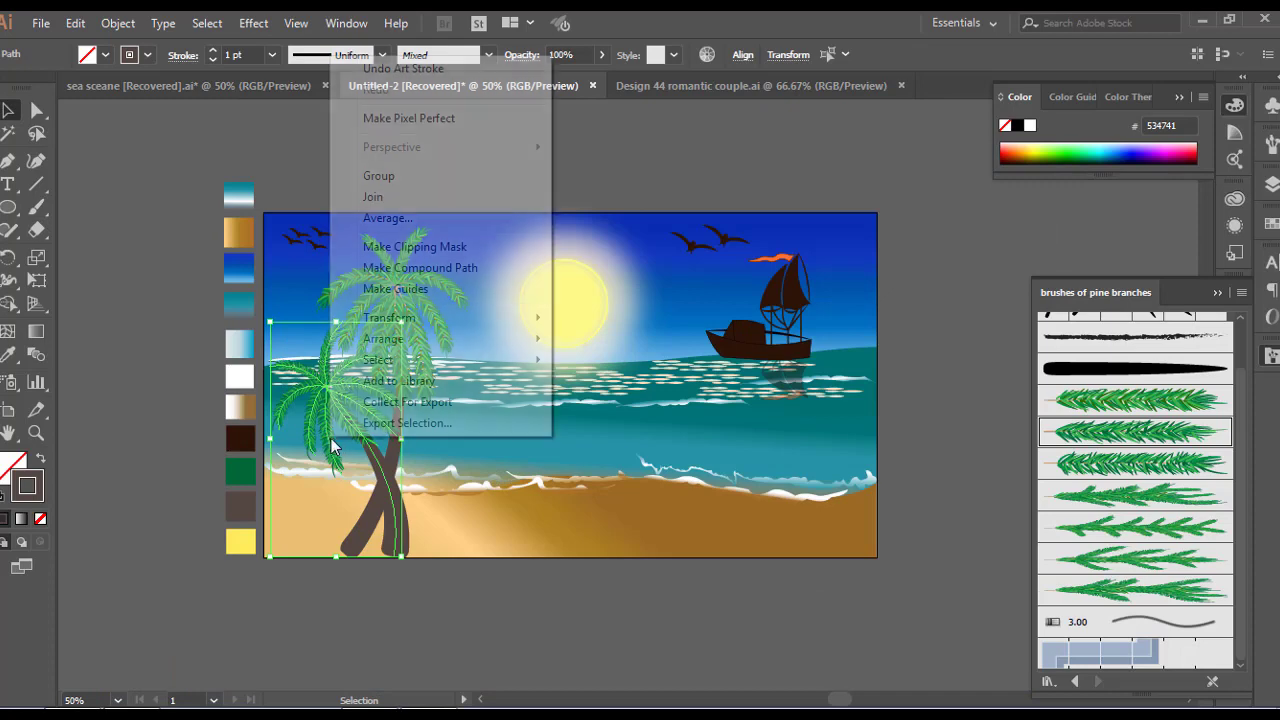
left_click(377, 177)
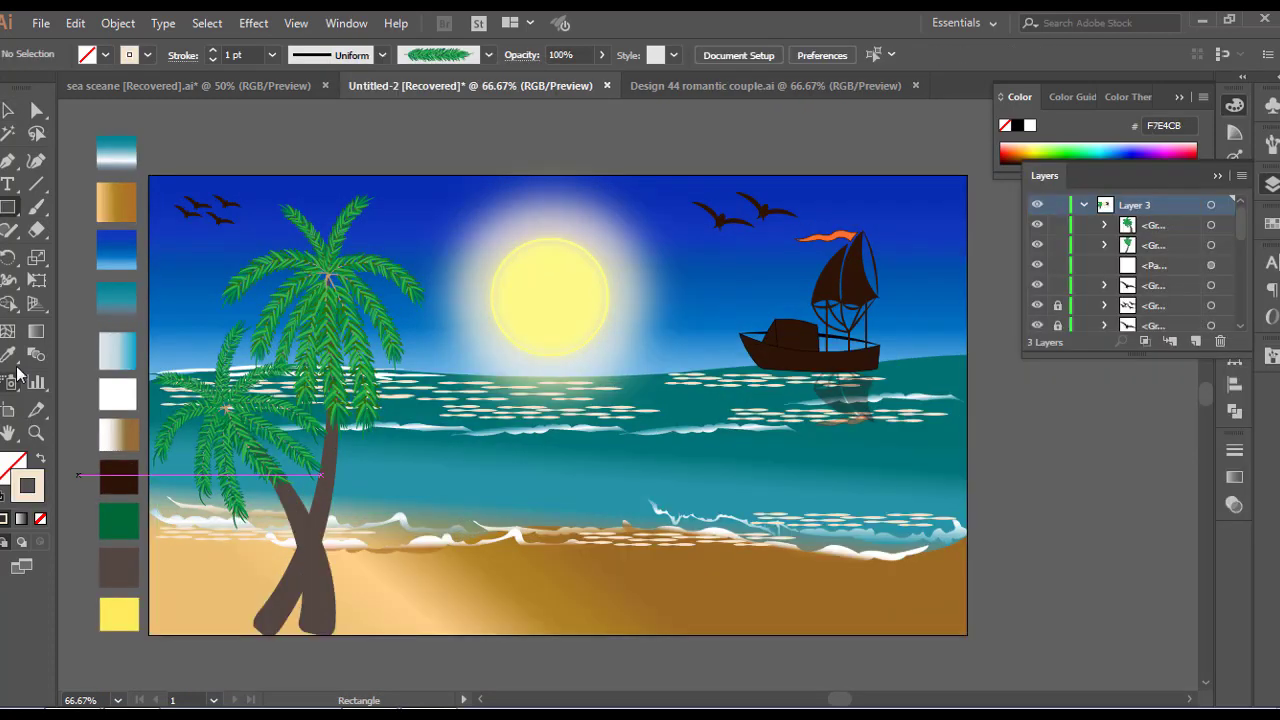
- Draw a thin horizontal rectangle in the dark brown swatch colour as a fence rail across the palm trunks
key("i")
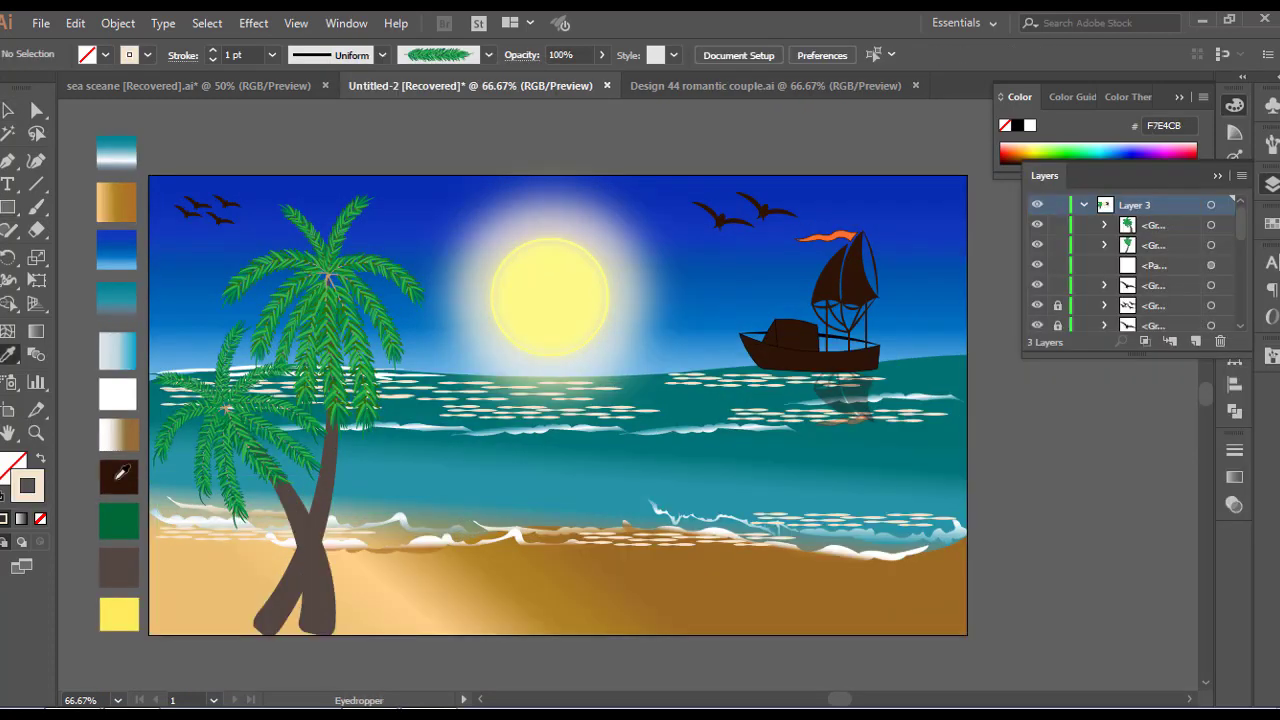
left_click(8, 207)
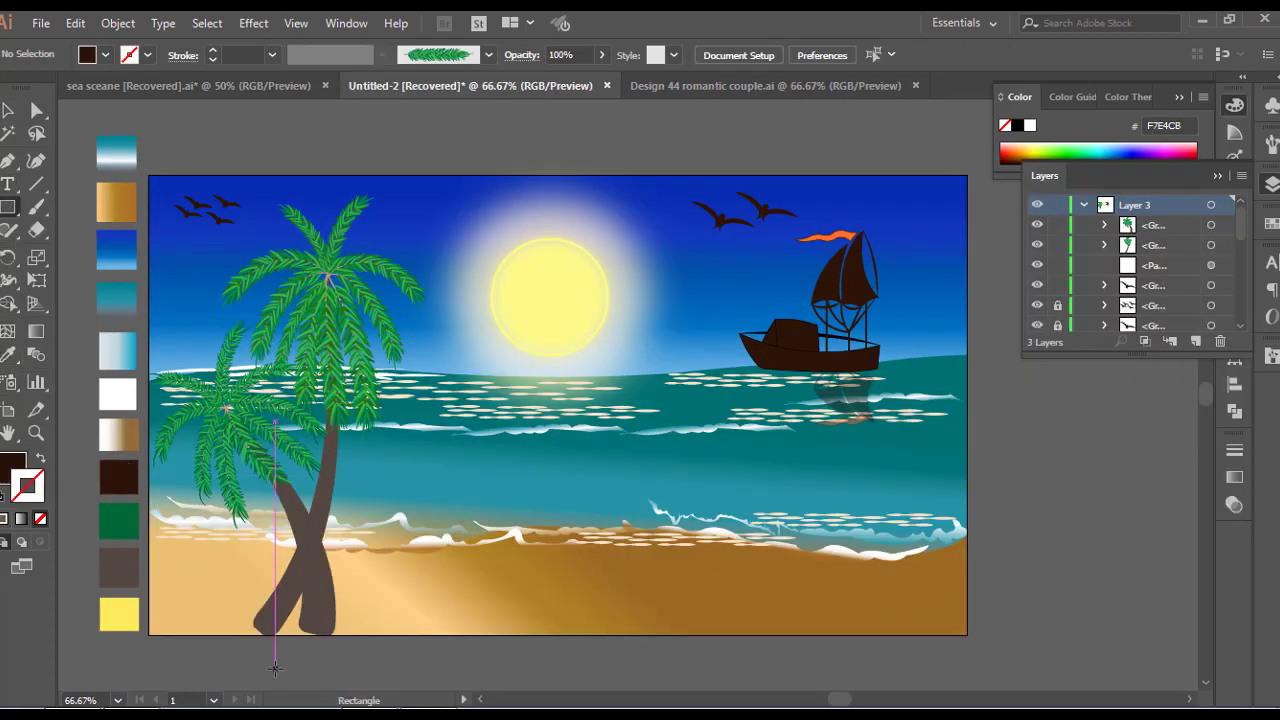
left_click_drag(151, 548, 405, 559)
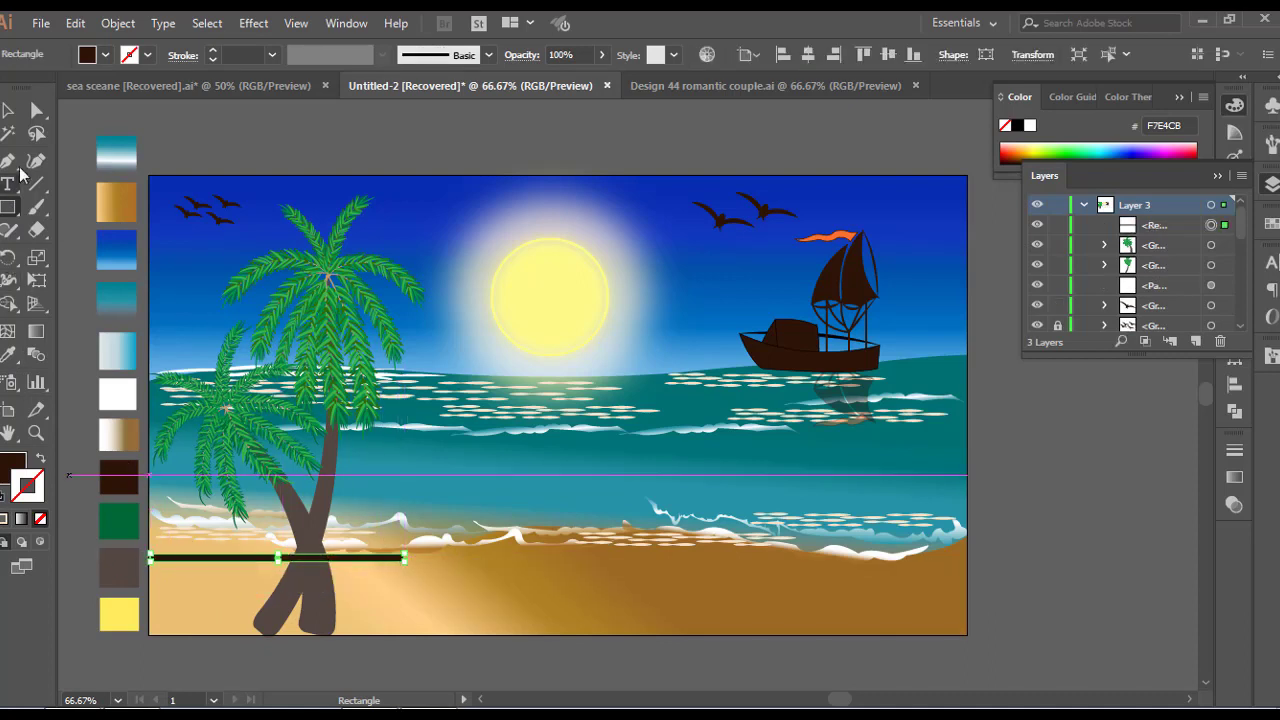
- Lock the palms and surrounding artwork, make the brown rail slightly thinner and move it lower on the sand
left_click(8, 110)
left_click(207, 292)
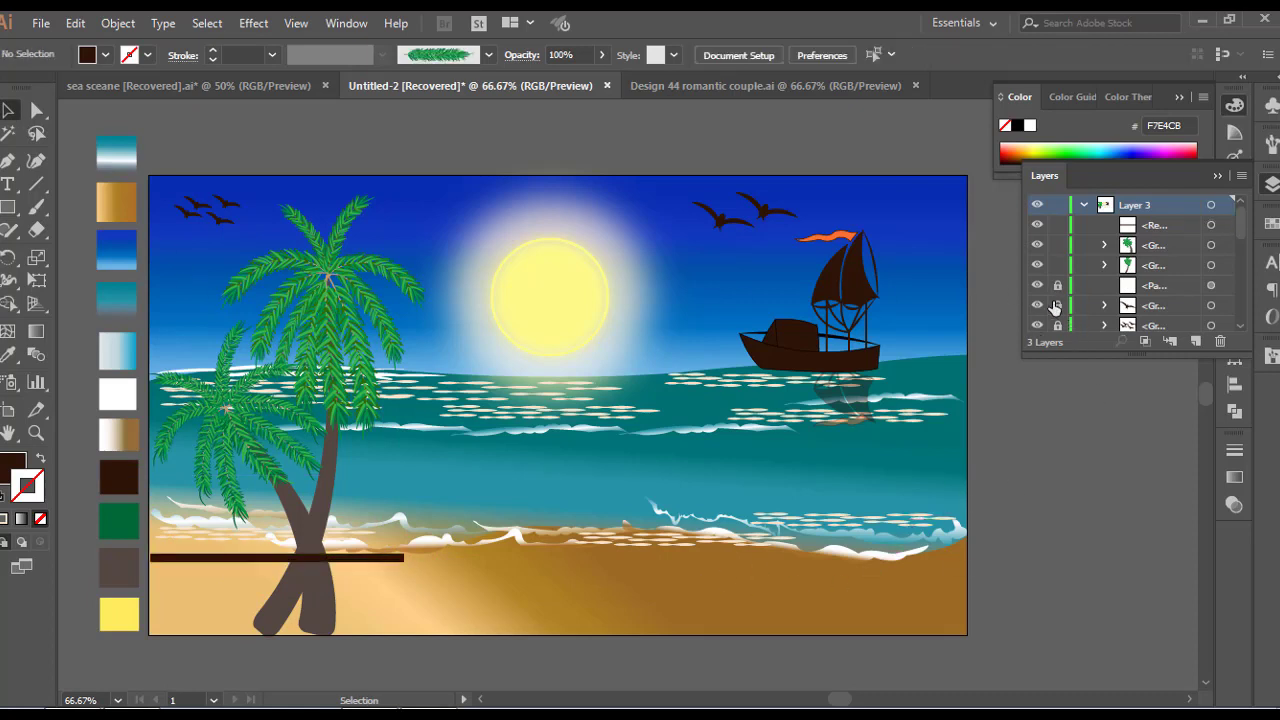
left_click(222, 554)
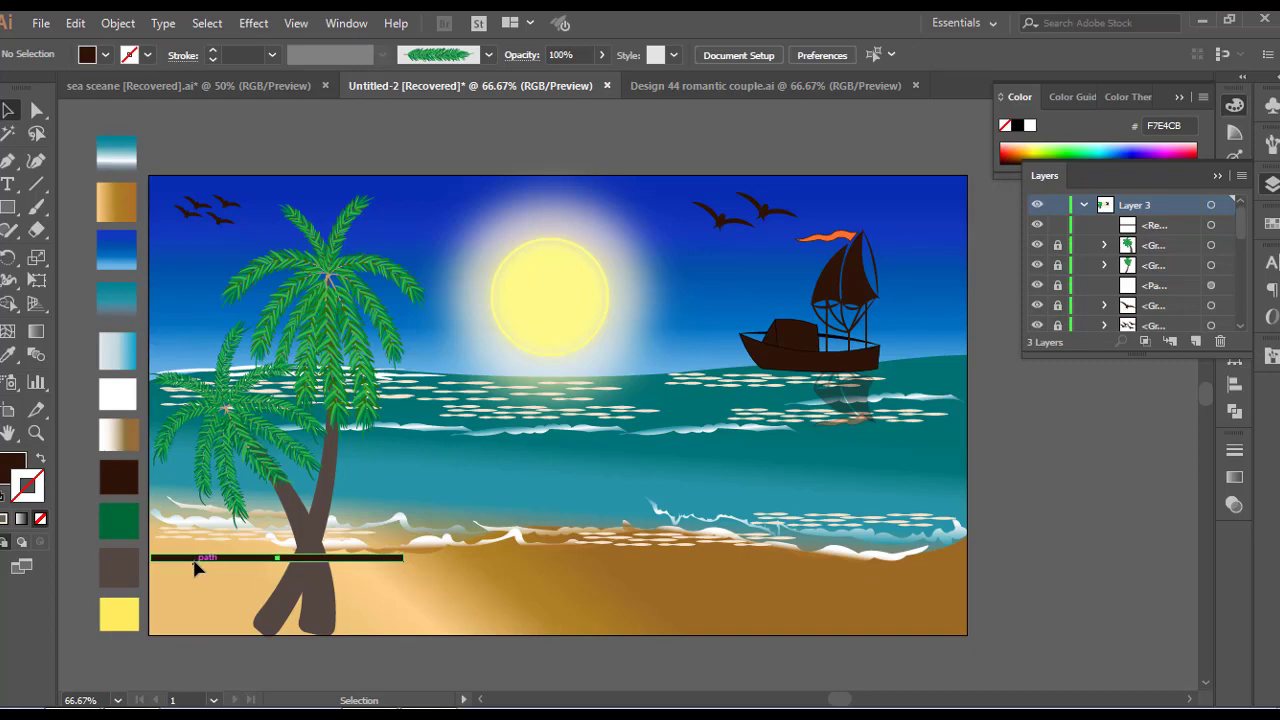
scroll(222, 566, "up", 1)
left_click_drag(308, 558, 272, 604)
left_click(530, 603)
left_click(411, 550)
left_click(411, 557)
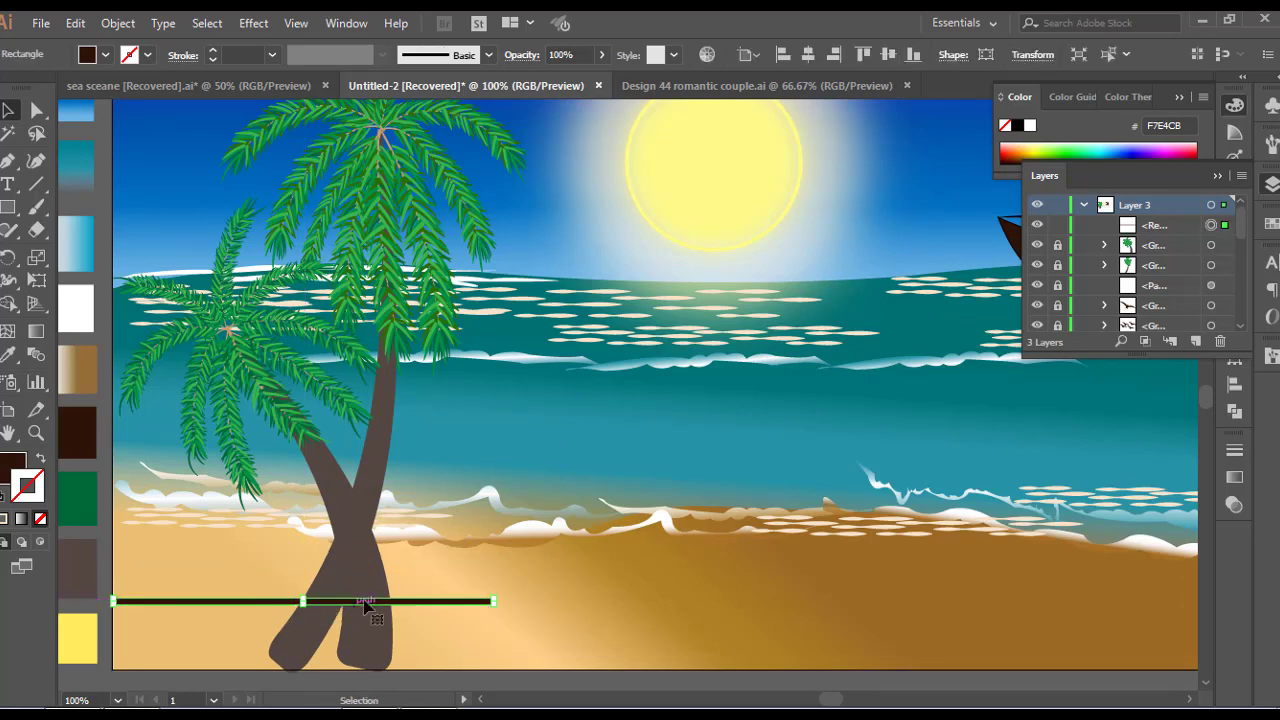
- Draw the first thin vertical fence posts through the left end of the rail, reaching down to the artboard's lower edge
scroll(231, 651, "down", 1)
left_click(285, 675)
left_click(8, 207)
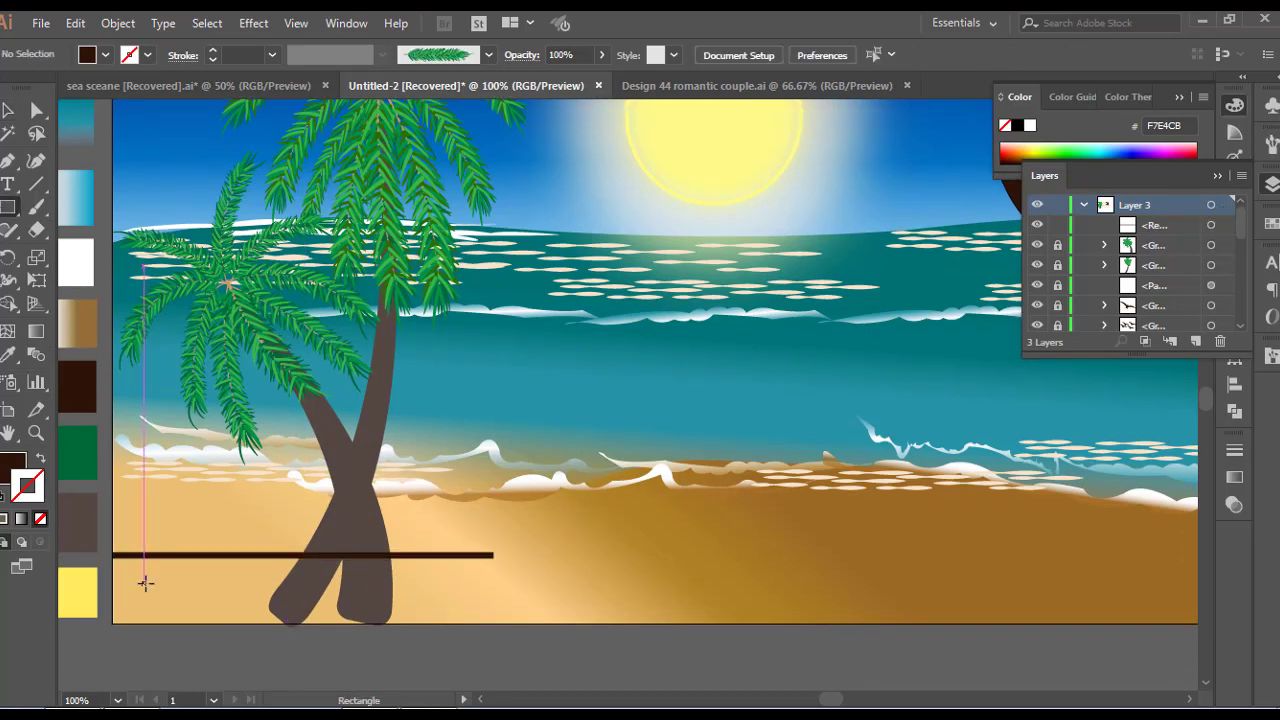
left_click_drag(127, 532, 133, 622)
left_click_drag(155, 528, 161, 622)
left_click_drag(183, 532, 212, 621)
key("v")
- Copy the vertical posts along the rail at even spacing until they reach its right end
left_click(108, 668)
left_click_drag(131, 602, 245, 606)
left_click_drag(269, 583, 272, 583)
left_click_drag(272, 583, 371, 585)
left_click_drag(371, 585, 470, 591)
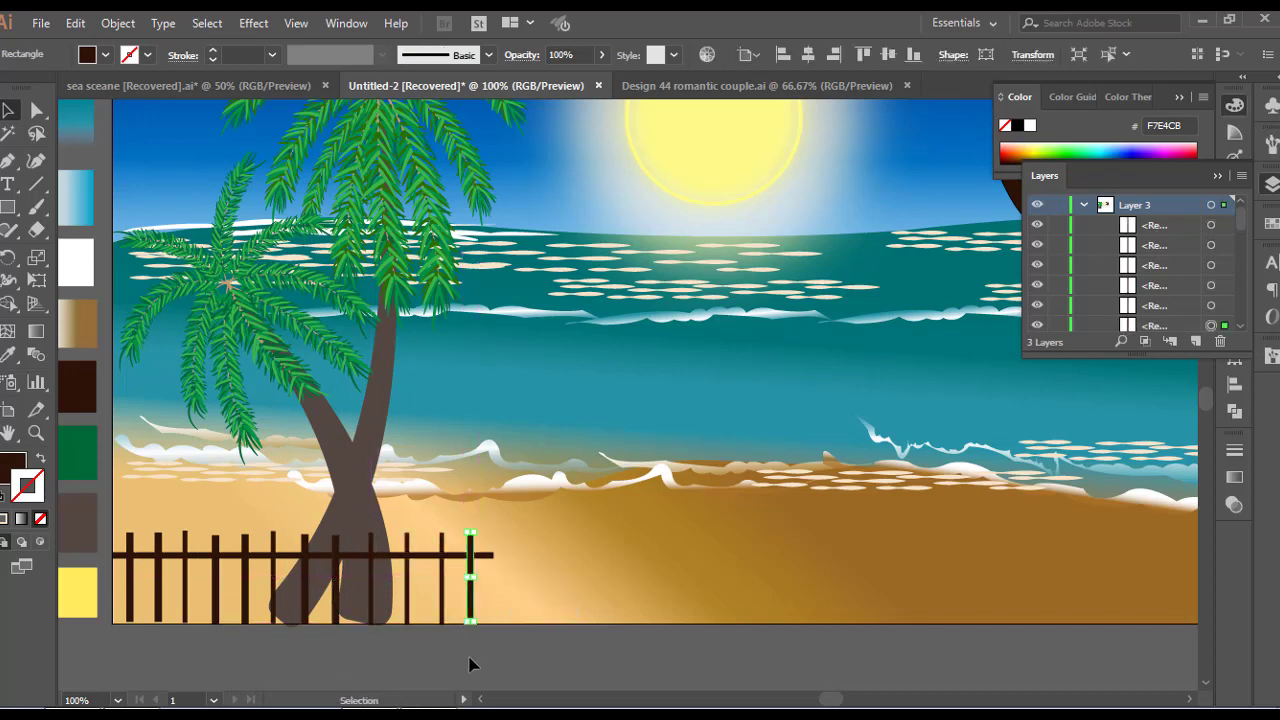
- Duplicate the horizontal rail twice downward across the posts so the fence has three rails
left_click(251, 665)
left_click_drag(268, 562, 298, 583)
left_click(333, 667)
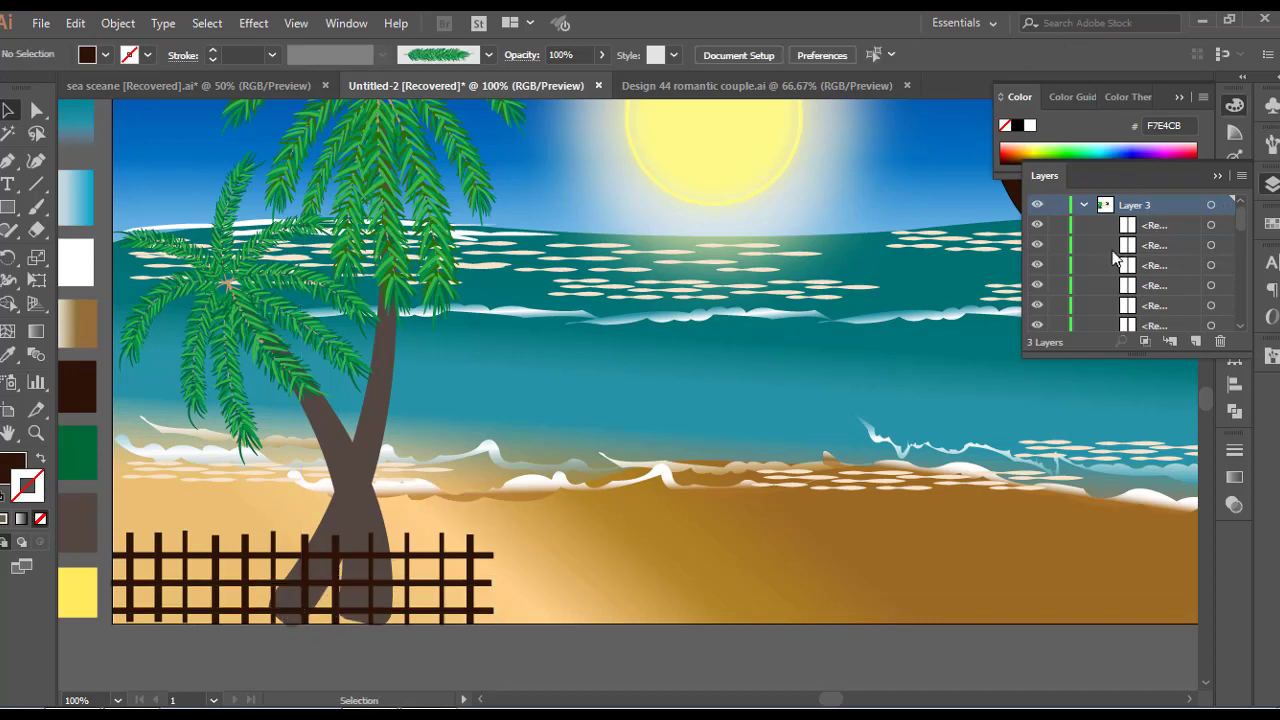
- Bring the small palm group and the tall palm in front of the fence
right_click(354, 470)
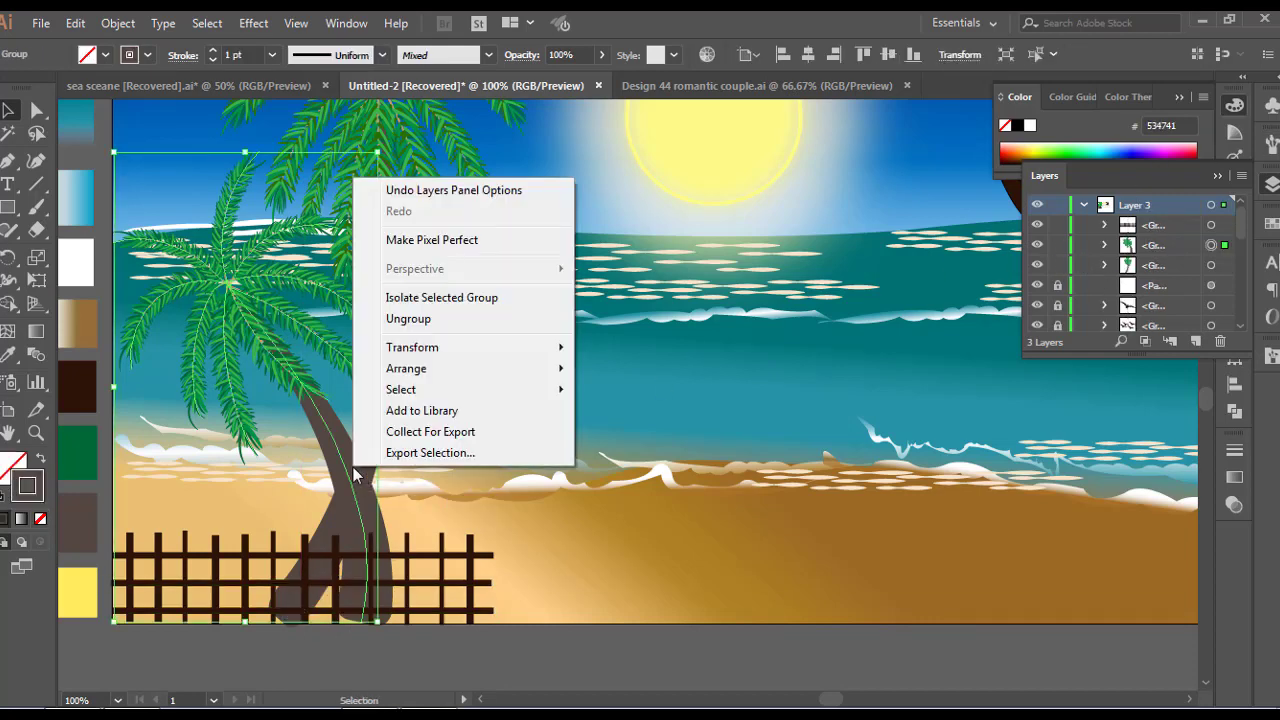
mouse_move(410, 370)
left_click(648, 370)
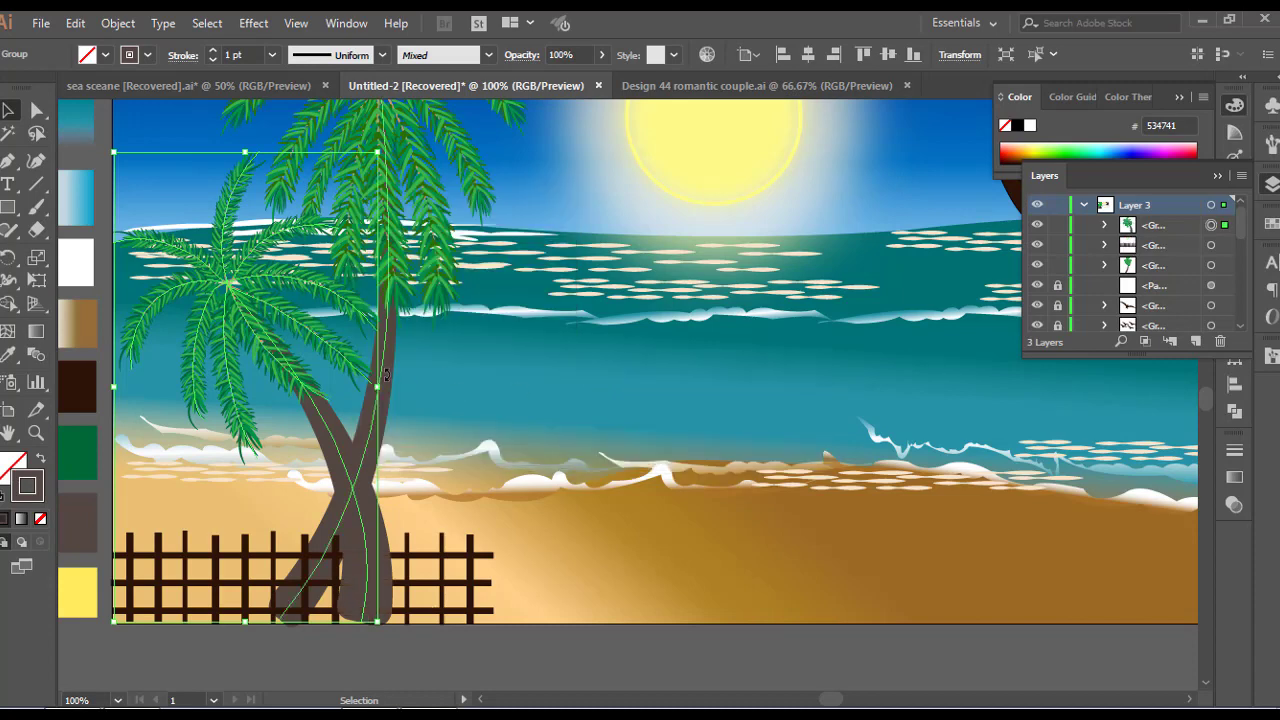
left_click(393, 375)
right_click(393, 375)
mouse_move(460, 560)
left_click(650, 561)
left_click(640, 583)
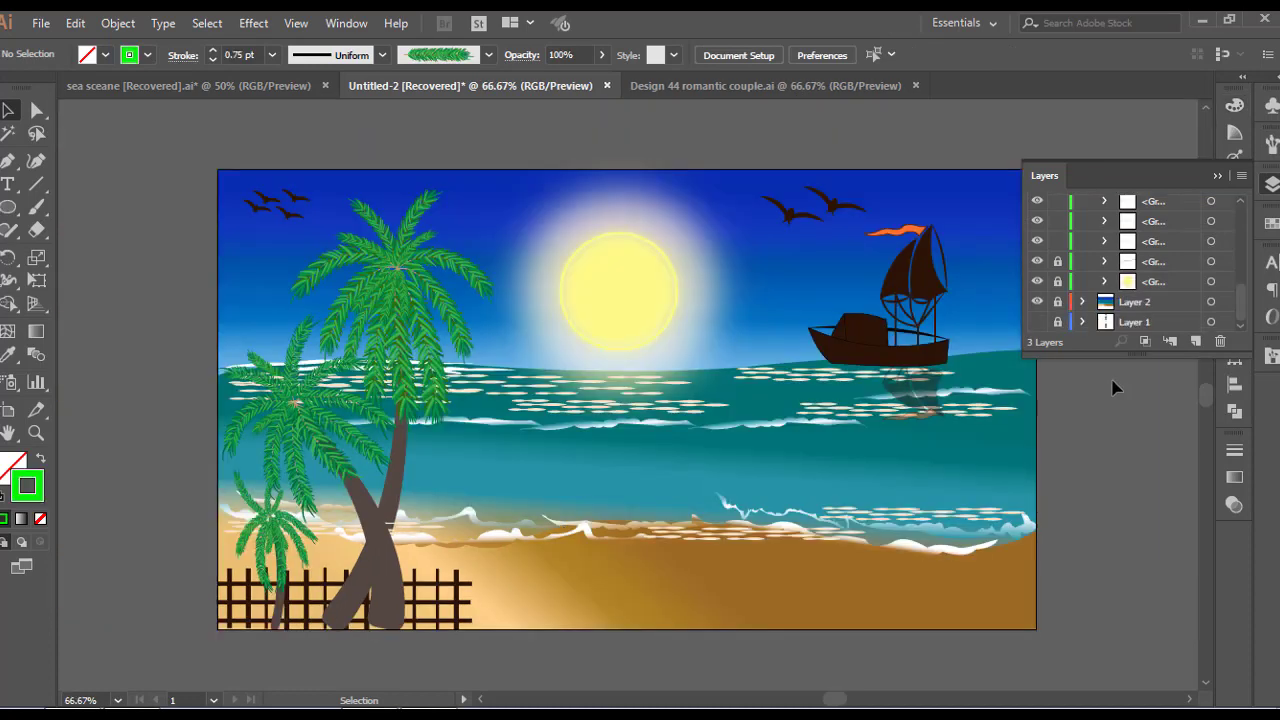
- Unlock the sailboat group and place a copy of it at the lower edge of the sand
scroll(1116, 318, "up", 3)
left_click(1056, 282)
left_click(862, 342)
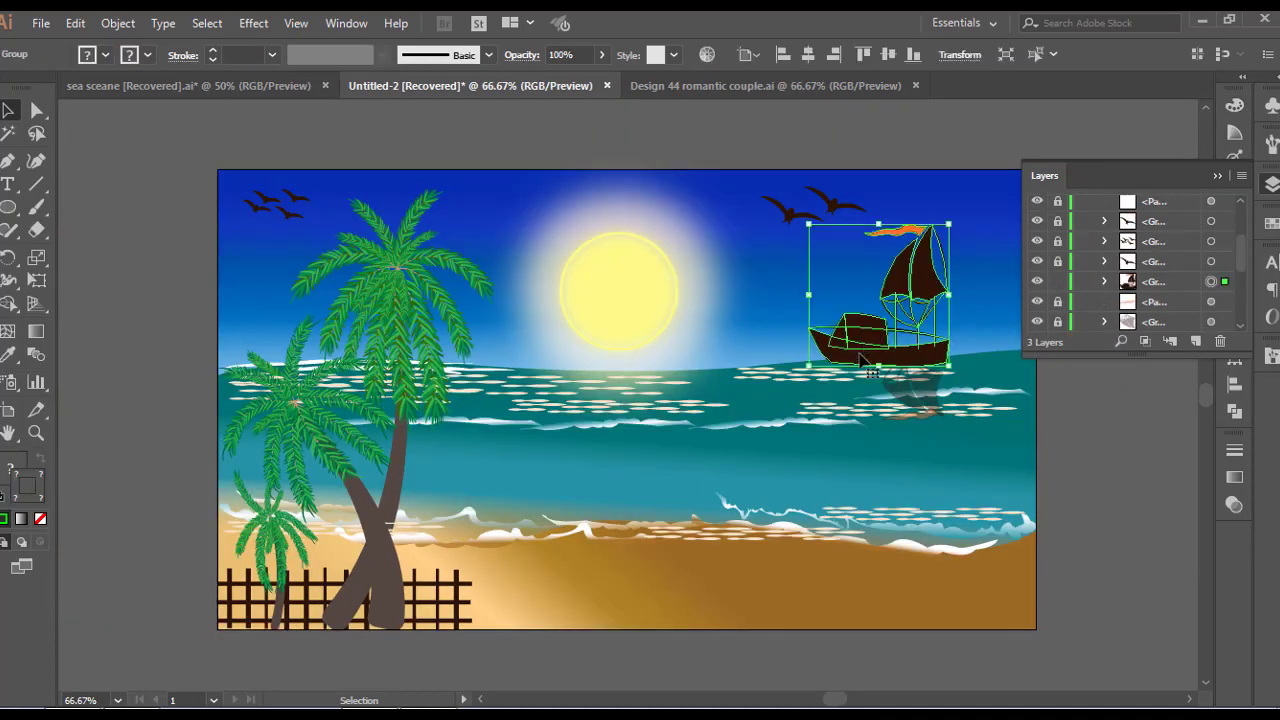
scroll(870, 350, "down", 1)
left_click_drag(873, 356, 715, 590)
scroll(731, 614, "up", 1)
scroll(731, 614, "up", 2)
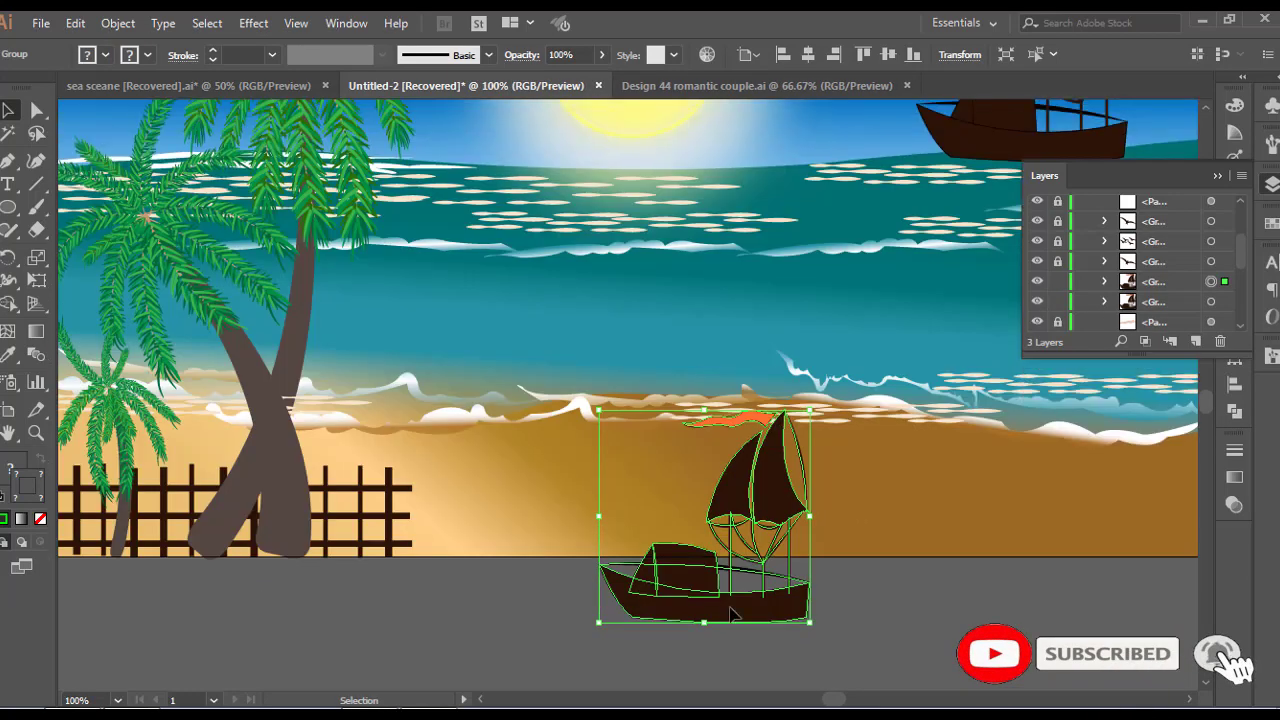
- Delete the cabin from the copied sailboat at the lower edge of the sand
double_click(676, 628)
left_click(675, 619)
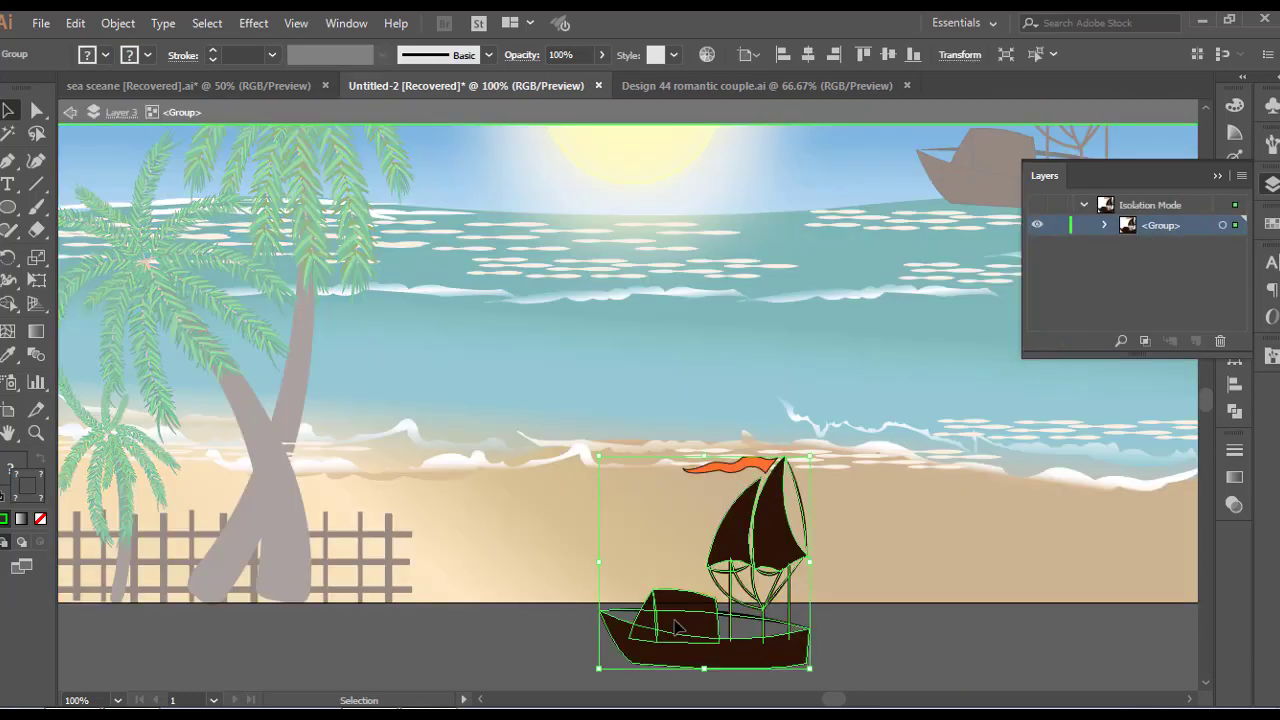
double_click(671, 600)
left_click(671, 604)
left_click(877, 612)
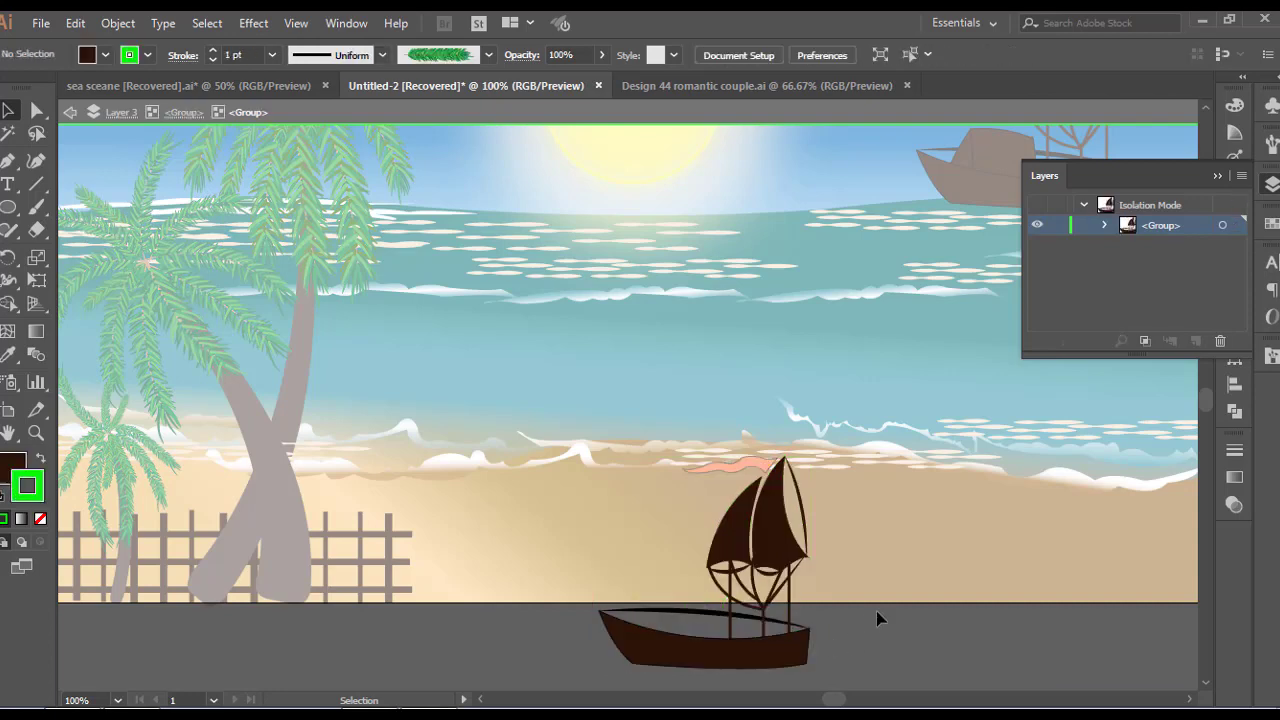
double_click(877, 608)
- Delete the orange pennant from the copied sailboat
left_click(771, 540)
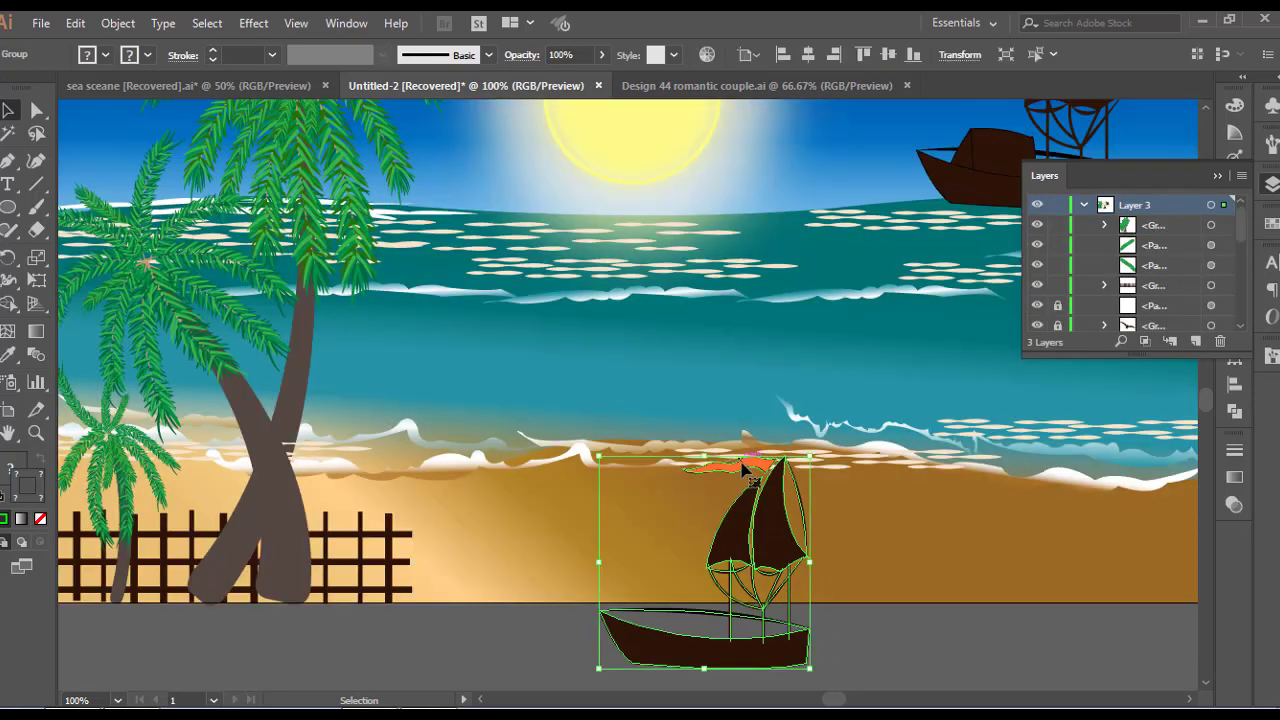
double_click(743, 464)
left_click(743, 464)
key("Delete")
double_click(900, 571)
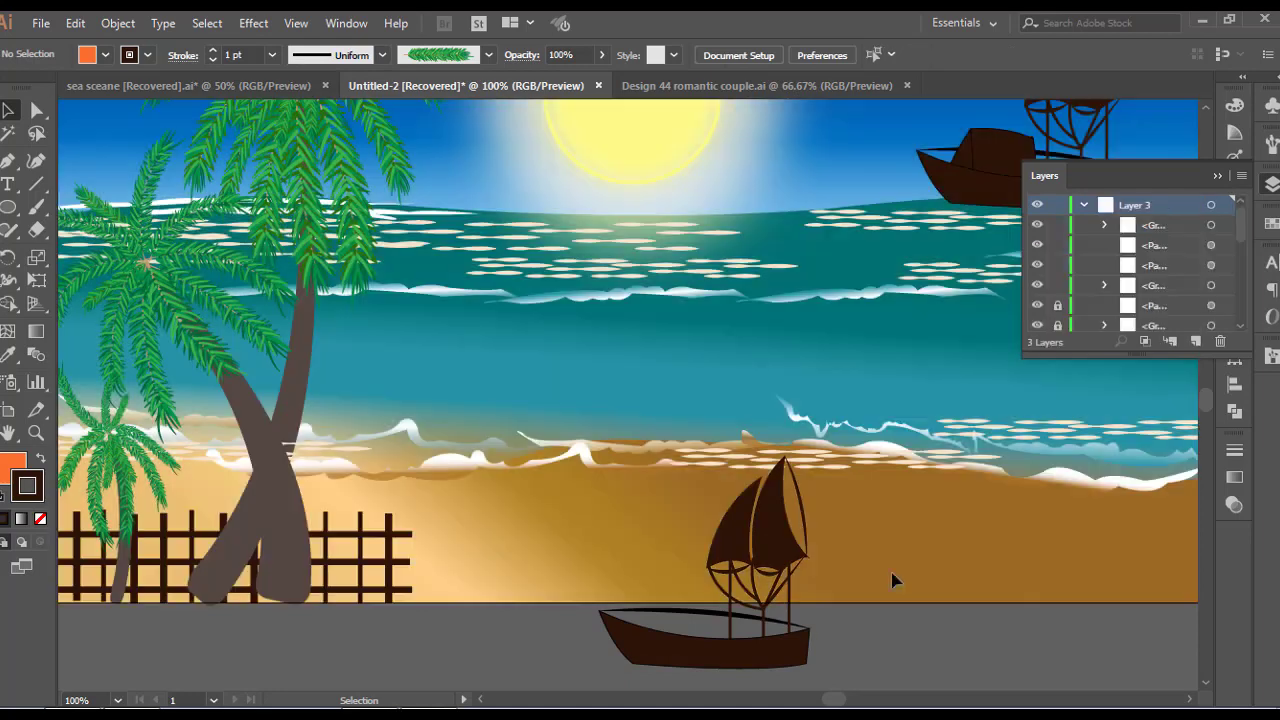
- Delete the curved deck line and the vertical masts between the hull and sails of the copied boat
double_click(706, 614)
left_click(702, 614)
double_click(700, 614)
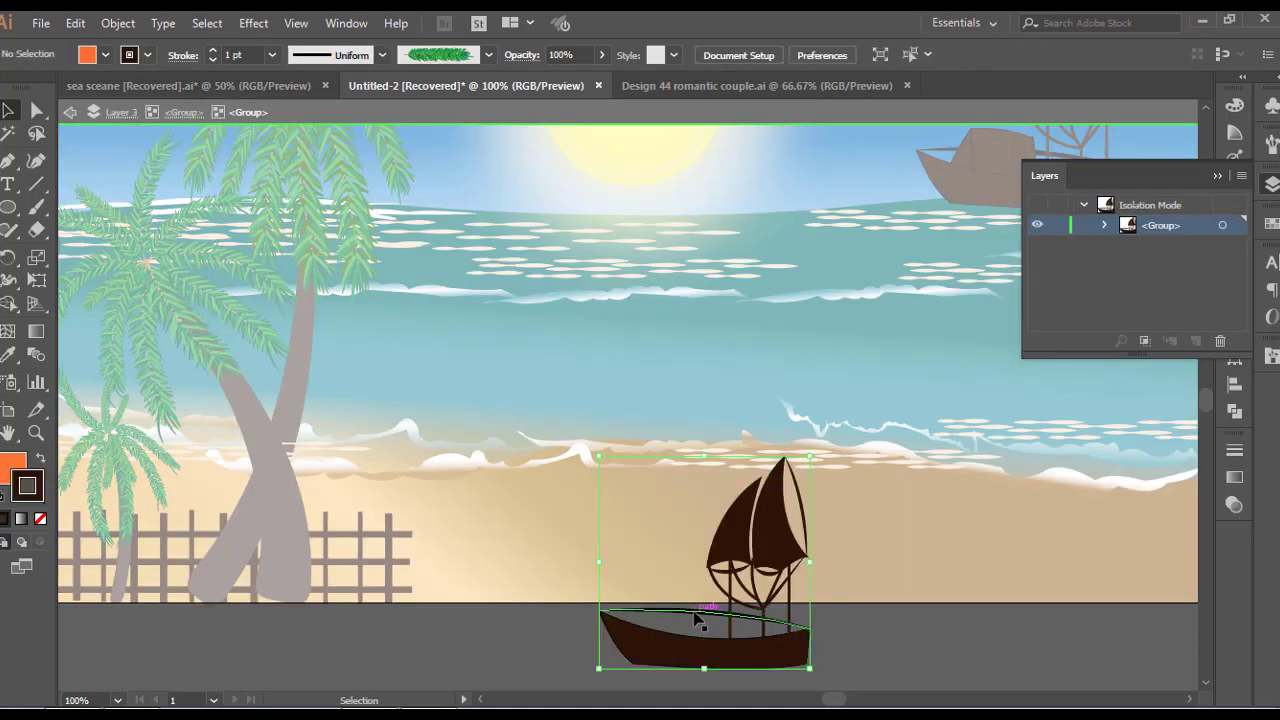
left_click(855, 641)
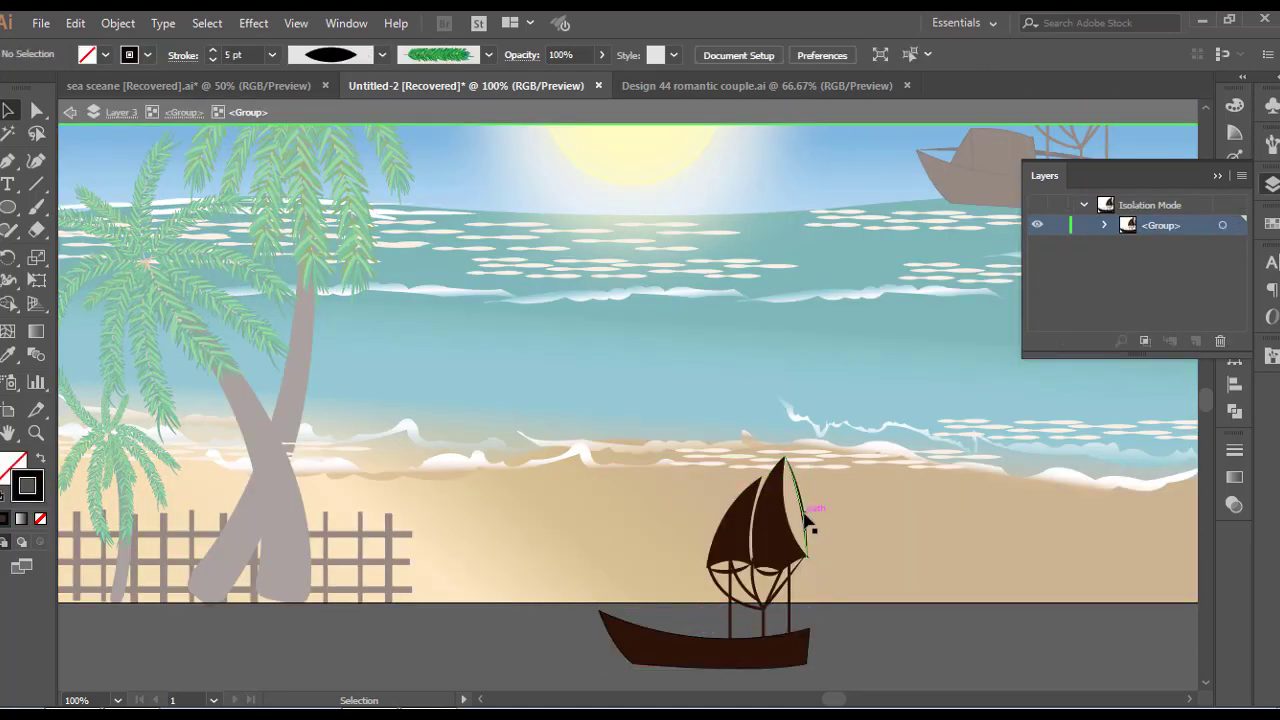
left_click(764, 628)
key("Delete")
left_click(732, 623)
key("Delete")
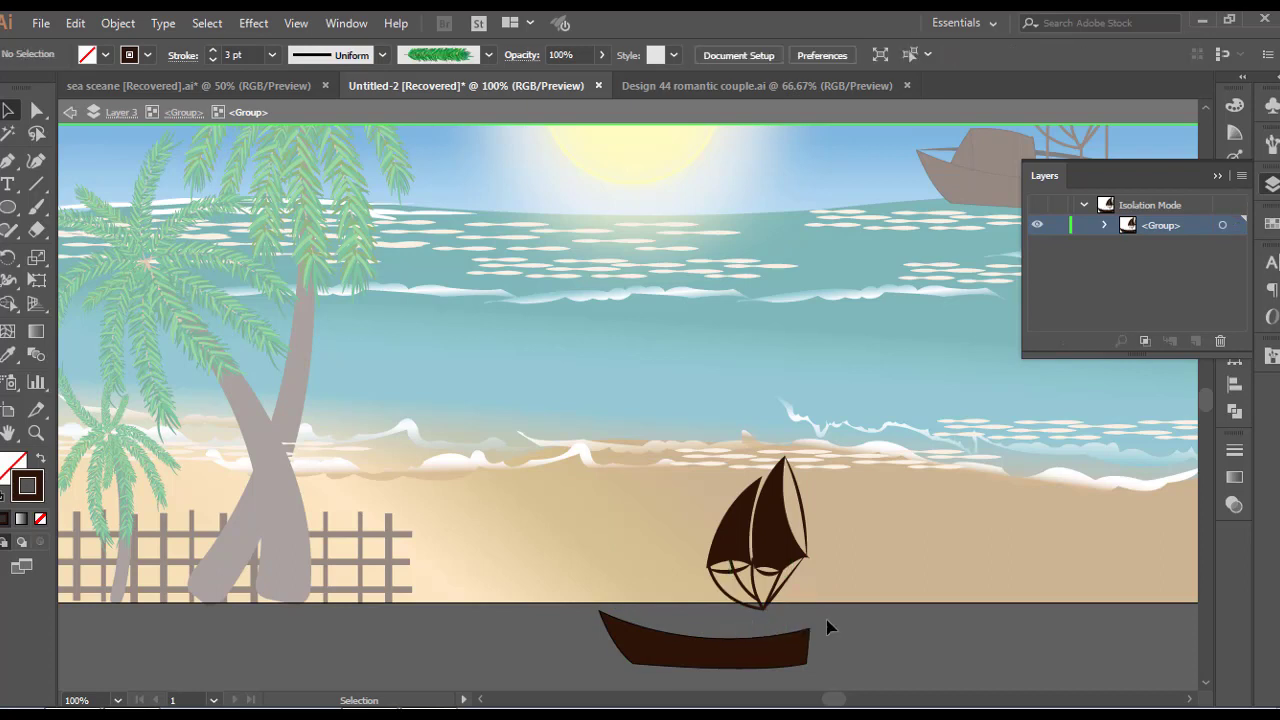
- Group the copied boat's sails with their rigging and lower the group onto the hull
left_click(766, 551)
left_click_drag(805, 602, 706, 508)
right_click(764, 543)
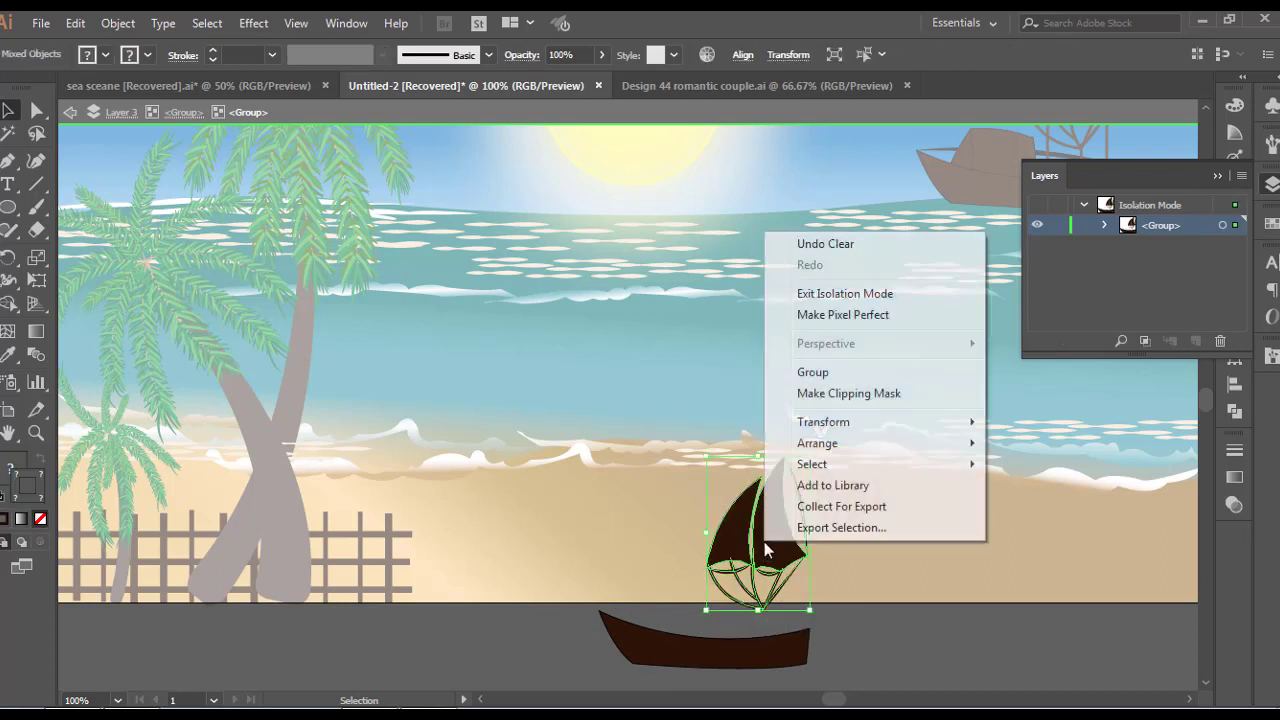
left_click(840, 375)
left_click(822, 556)
left_click_drag(771, 548, 753, 583)
- Shorten the copied boat's hull to fit under the sails, then leave isolation mode
left_click(607, 625)
left_click(607, 625)
left_click_drag(601, 611, 636, 617)
left_click_drag(798, 648, 762, 647)
left_click_drag(641, 530, 797, 662)
right_click(807, 663)
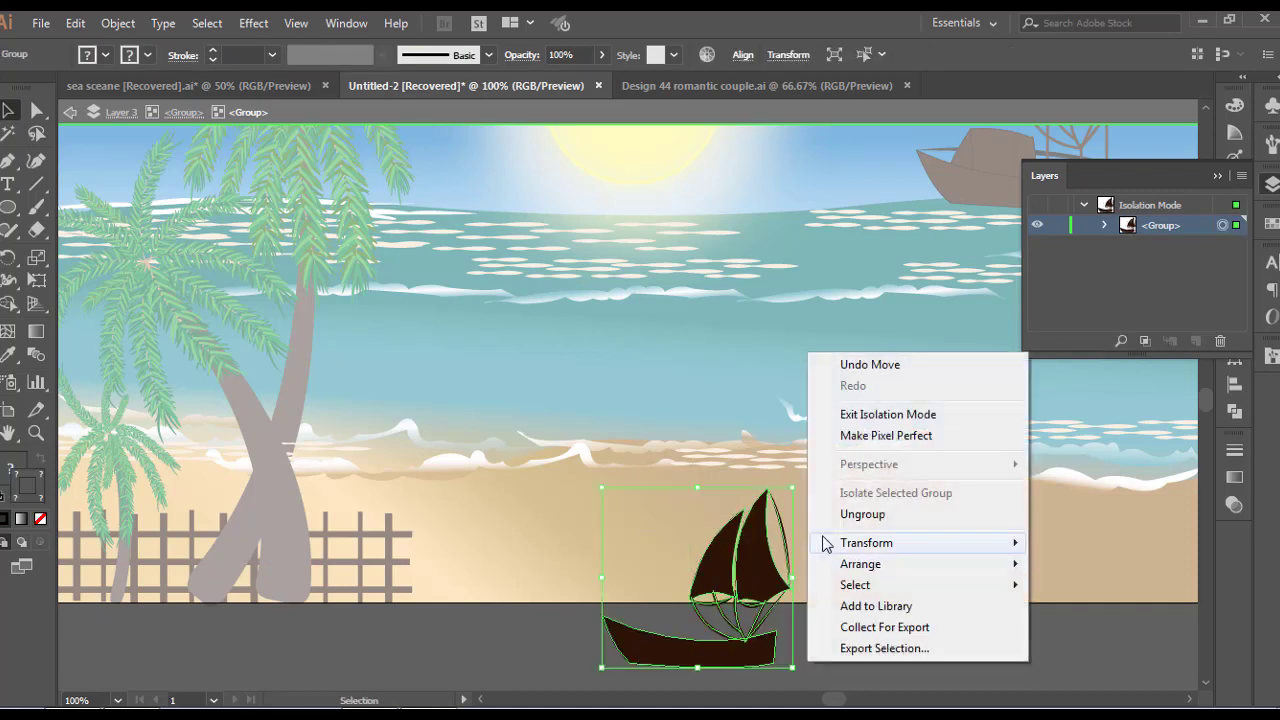
left_click(850, 414)
scroll(776, 530, "down", 1)
- Shrink the simplified sailboat and place it on the horizon at the scene's left edge, beside the palms
left_click(772, 612)
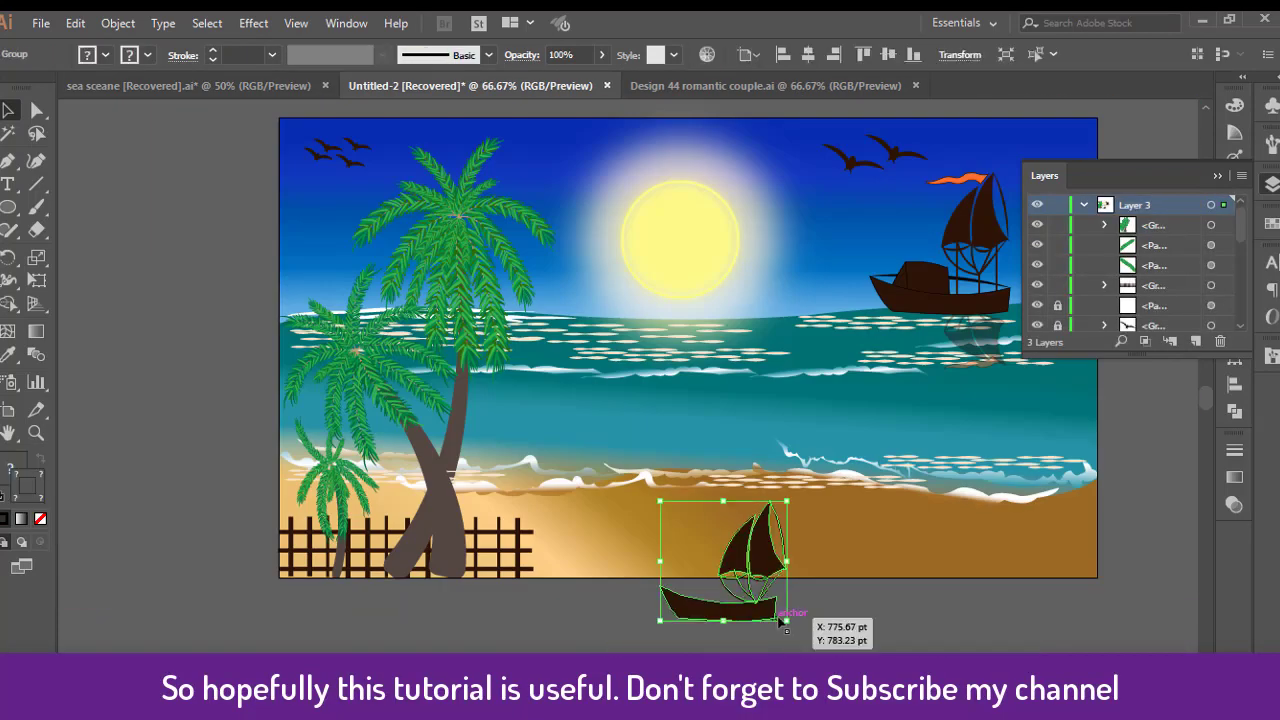
left_click_drag(786, 622, 376, 298)
left_click(692, 563)
left_click(566, 643)
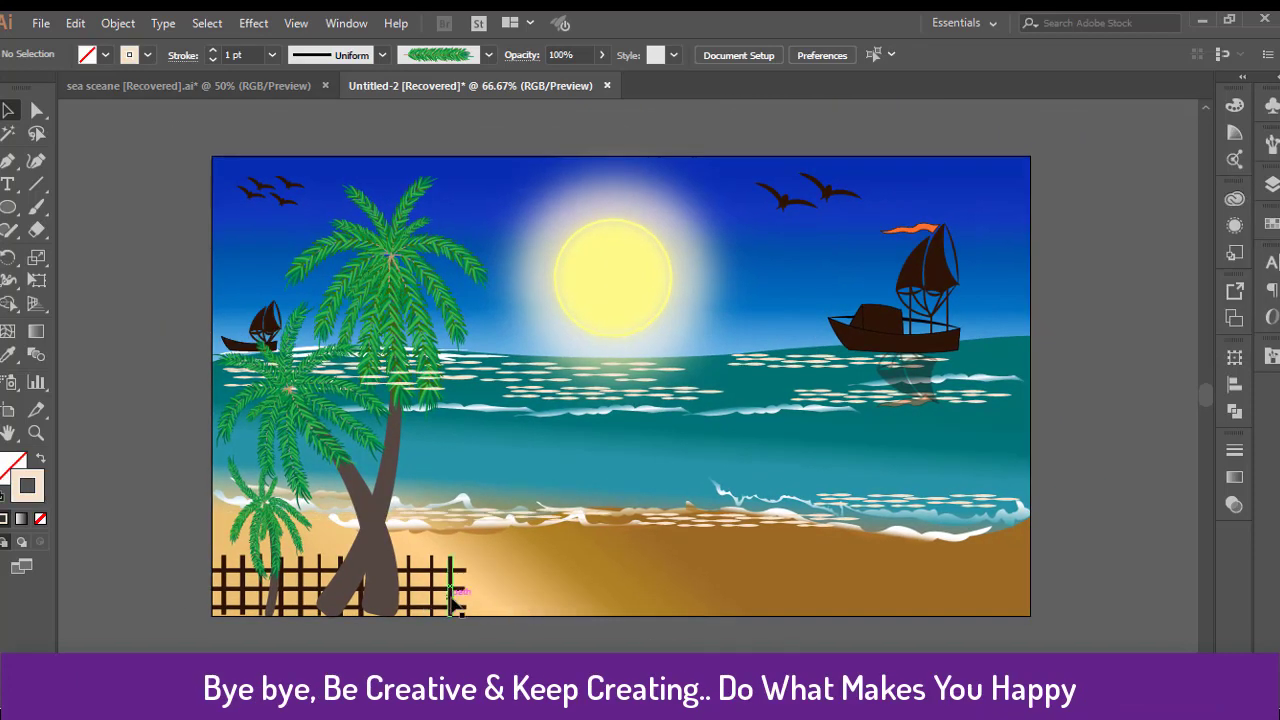
- Bring the wooden fence in front of the palm trunks and clear the selection
right_click(452, 600)
mouse_move(520, 499)
left_click(736, 521)
key("ctrl+shift+a")
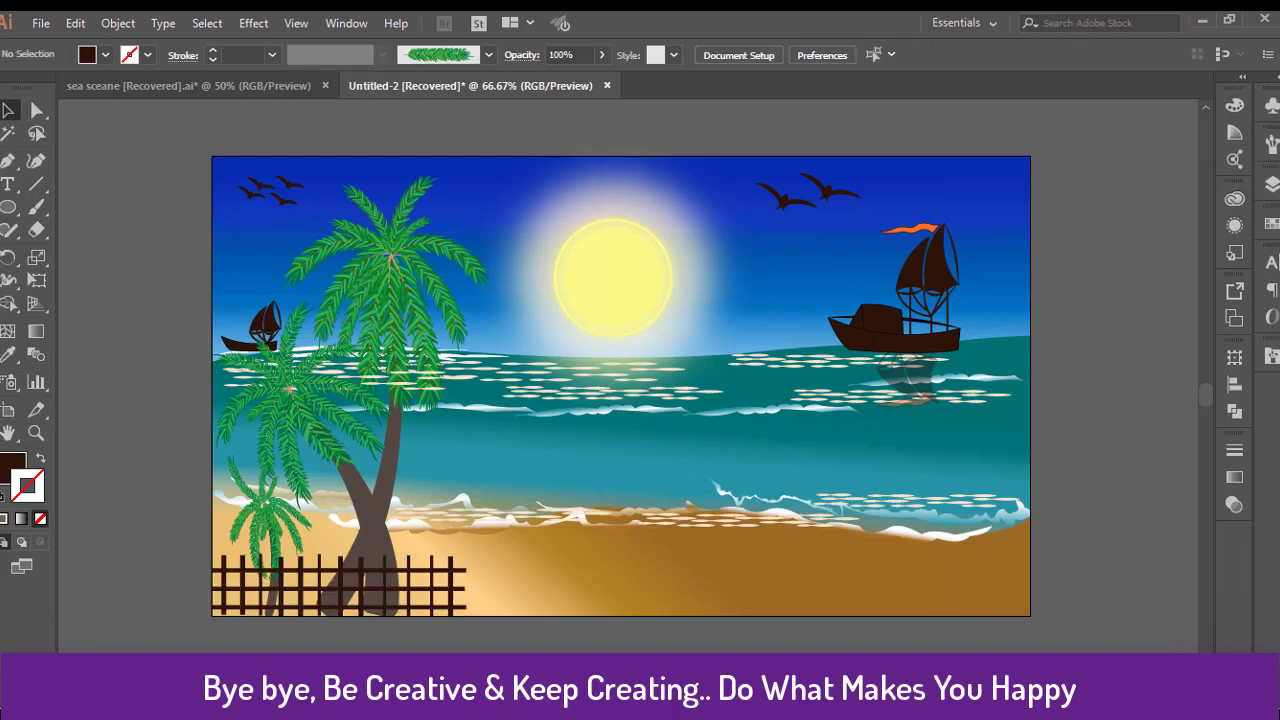